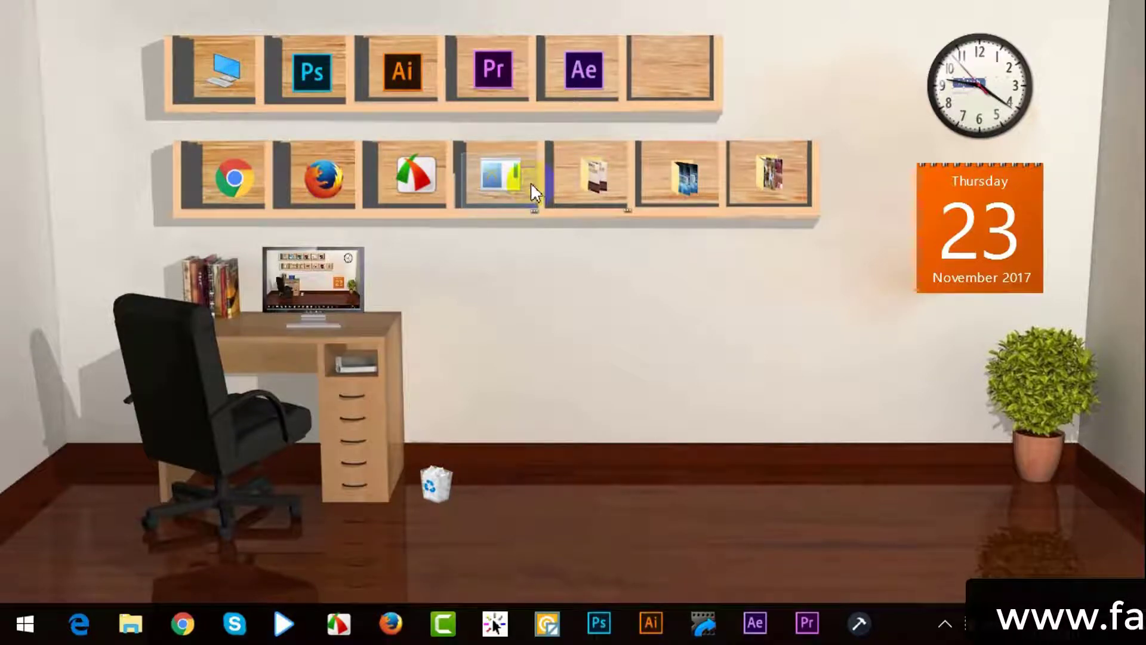
Open the first folder icon on the lower shelf and the computer icon on the upper shelf, closing each window after viewing.
{"action": "left_click", "coordinate": [580, 181]}
{"action": "left_click", "coordinate": [580, 182]}
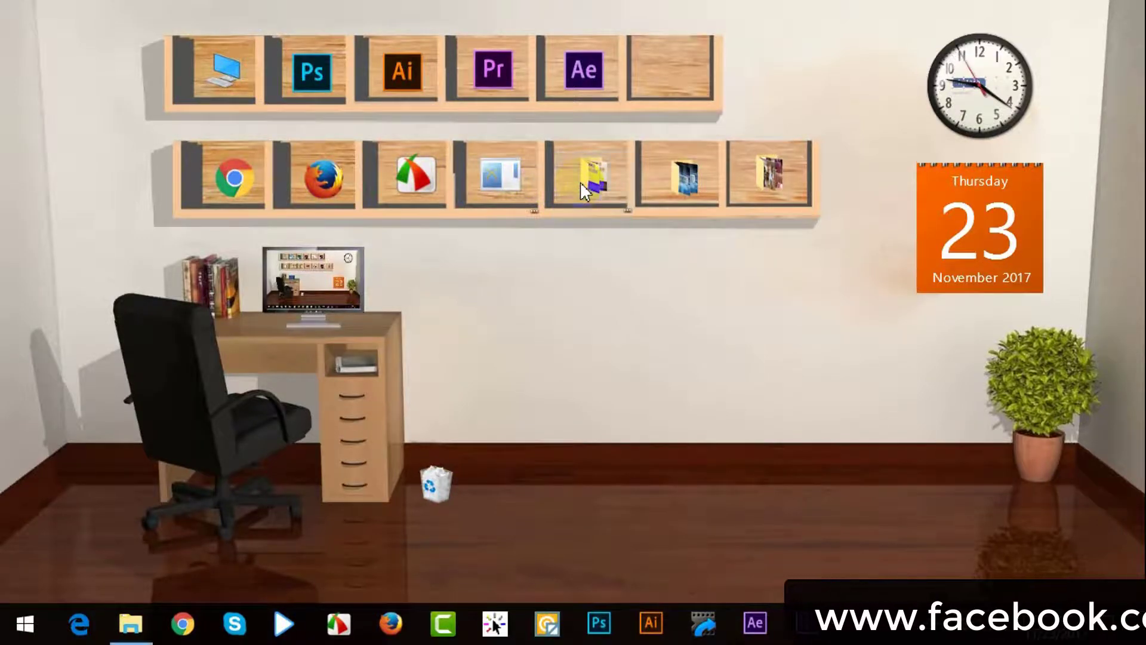
{"action": "left_click", "coordinate": [1125, 10]}
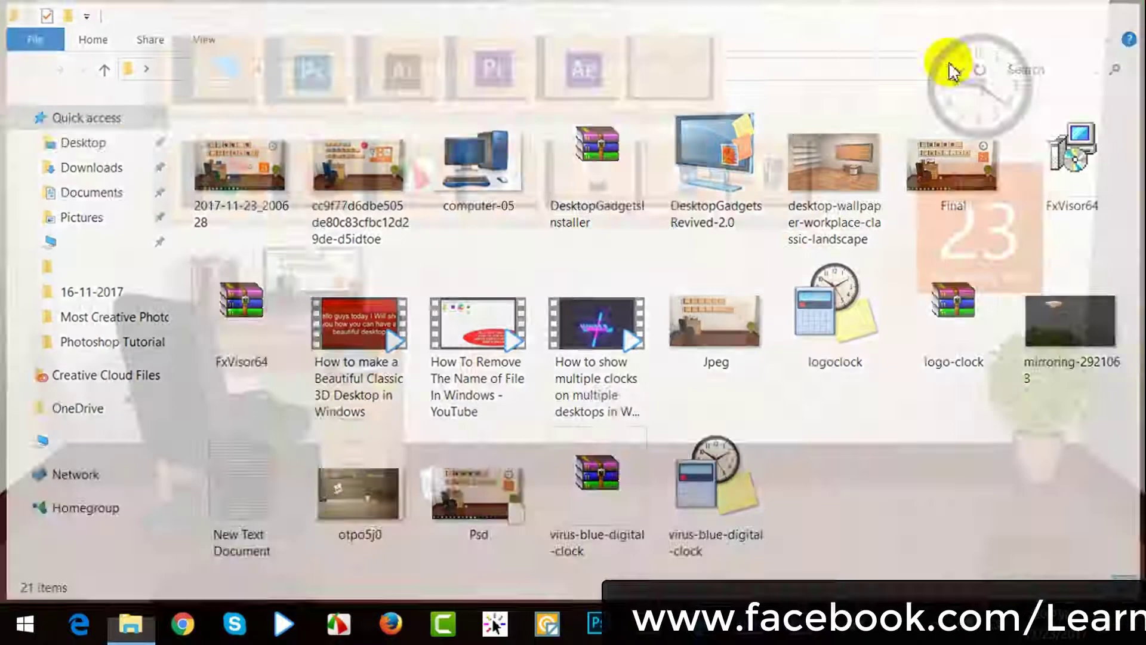
{"action": "left_click", "coordinate": [243, 73]}
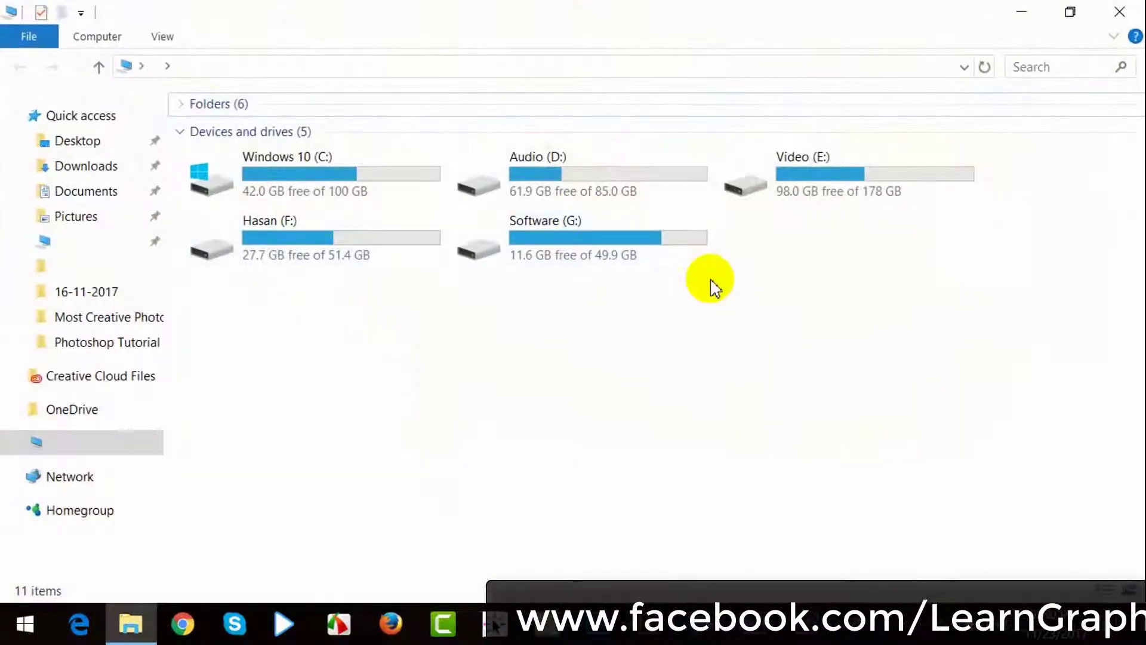
{"action": "left_click", "coordinate": [1127, 24]}
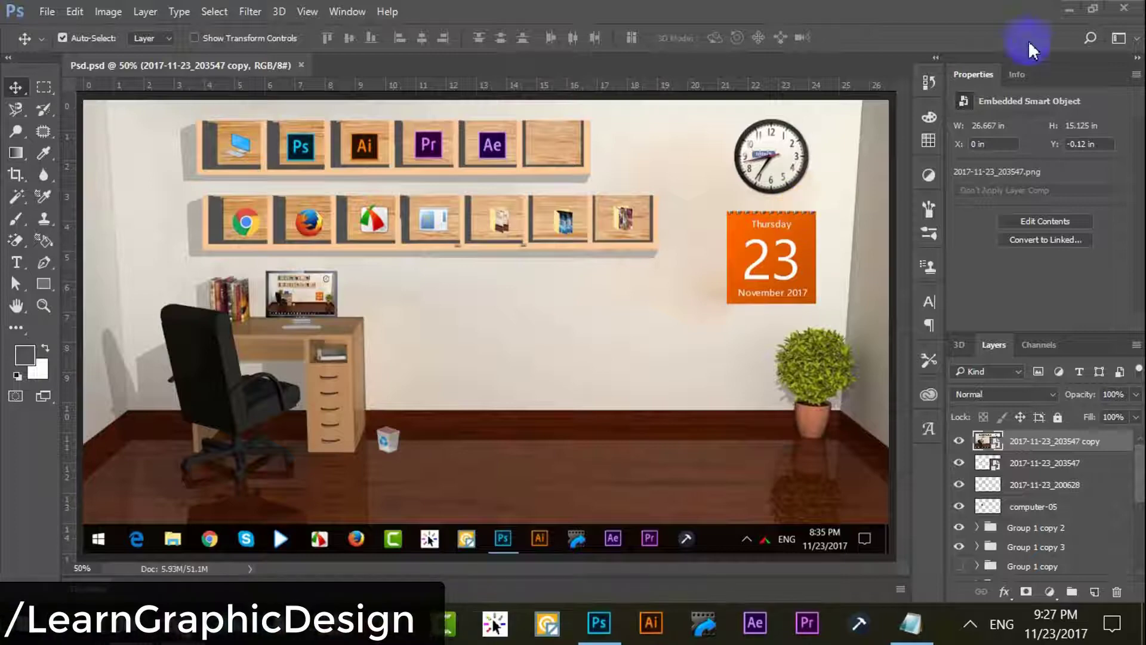
Switch from Photoshop to the 2 (2) folder in File Explorer and preview the Jpeg image.
{"action": "left_click", "coordinate": [1069, 15]}
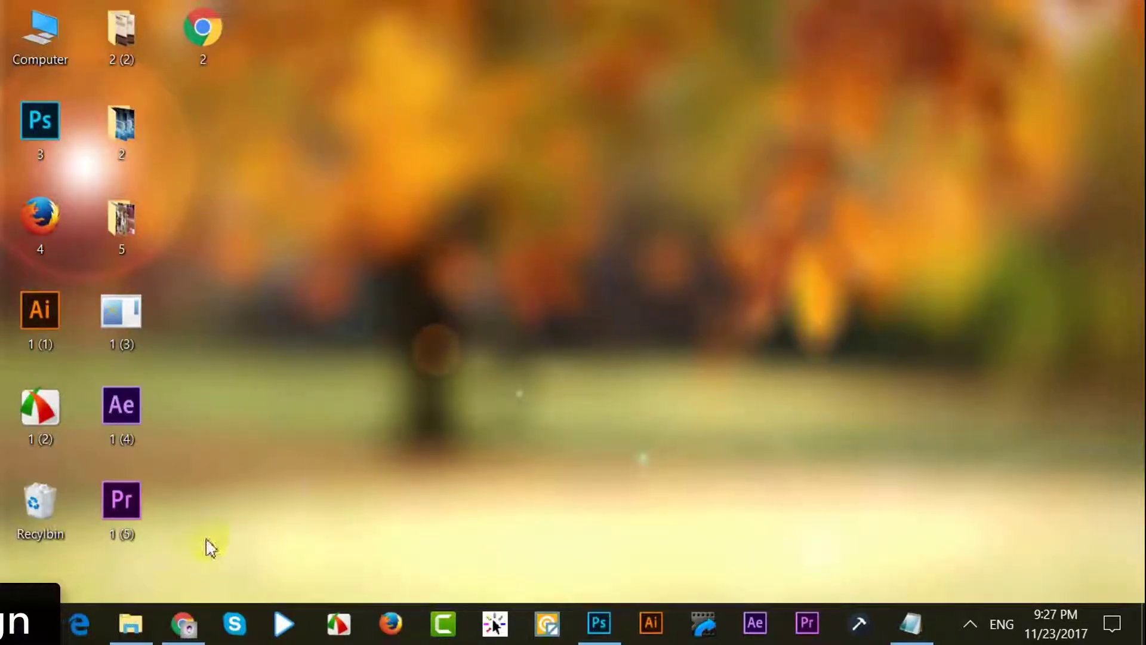
{"action": "left_click", "coordinate": [131, 623]}
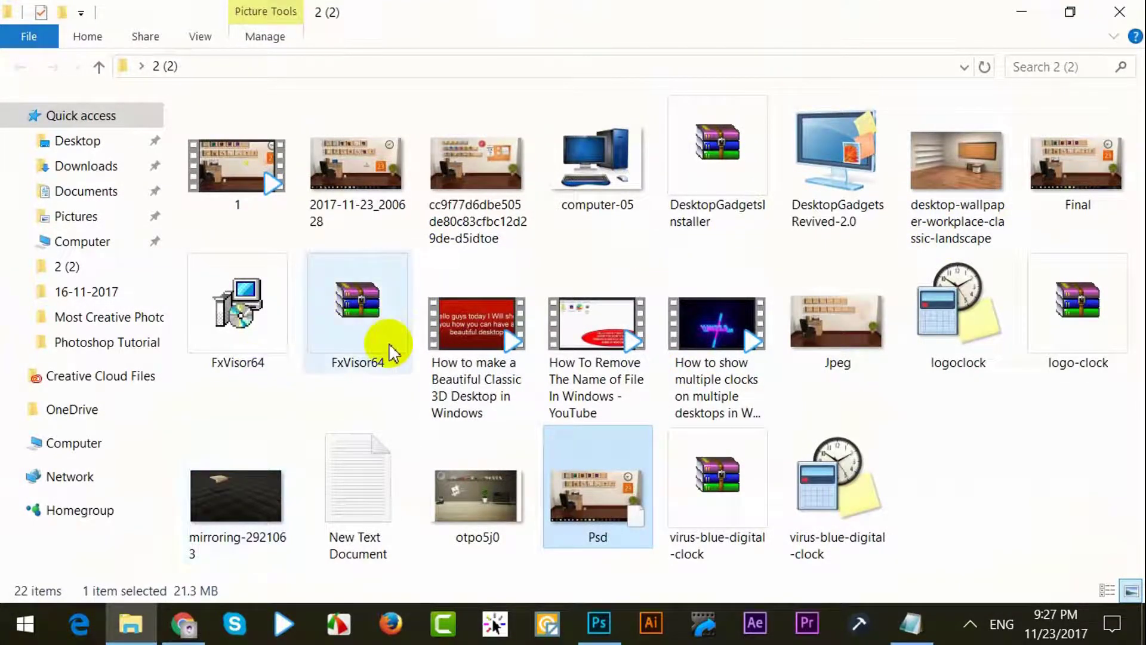
{"action": "mouse_move", "coordinate": [398, 349]}
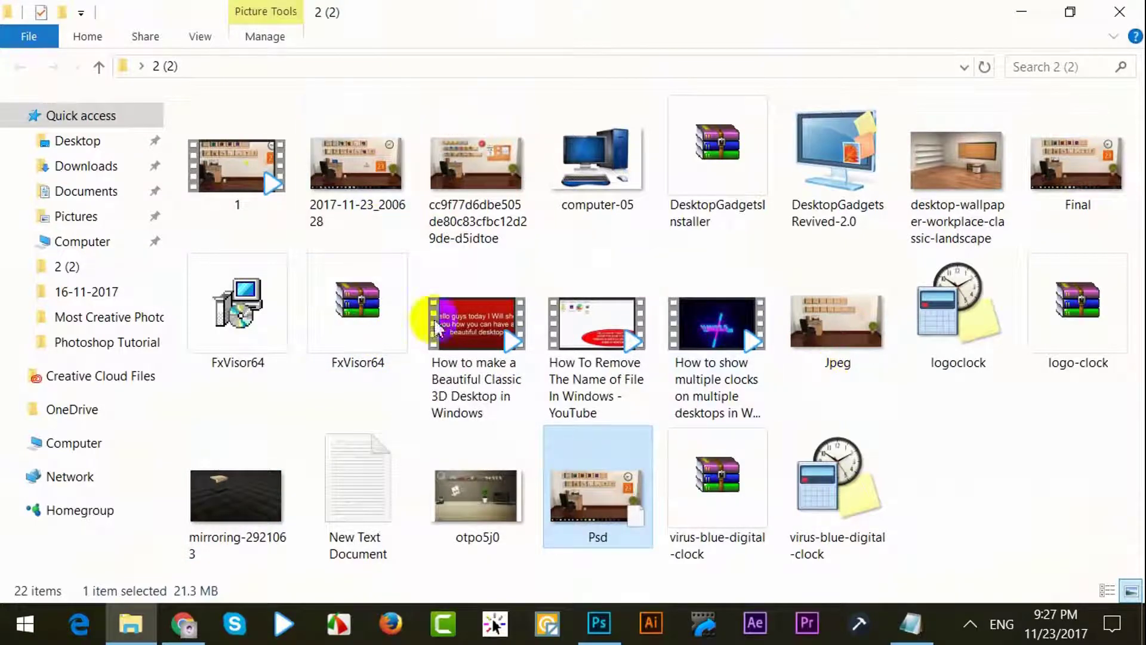
{"action": "mouse_move", "coordinate": [471, 382]}
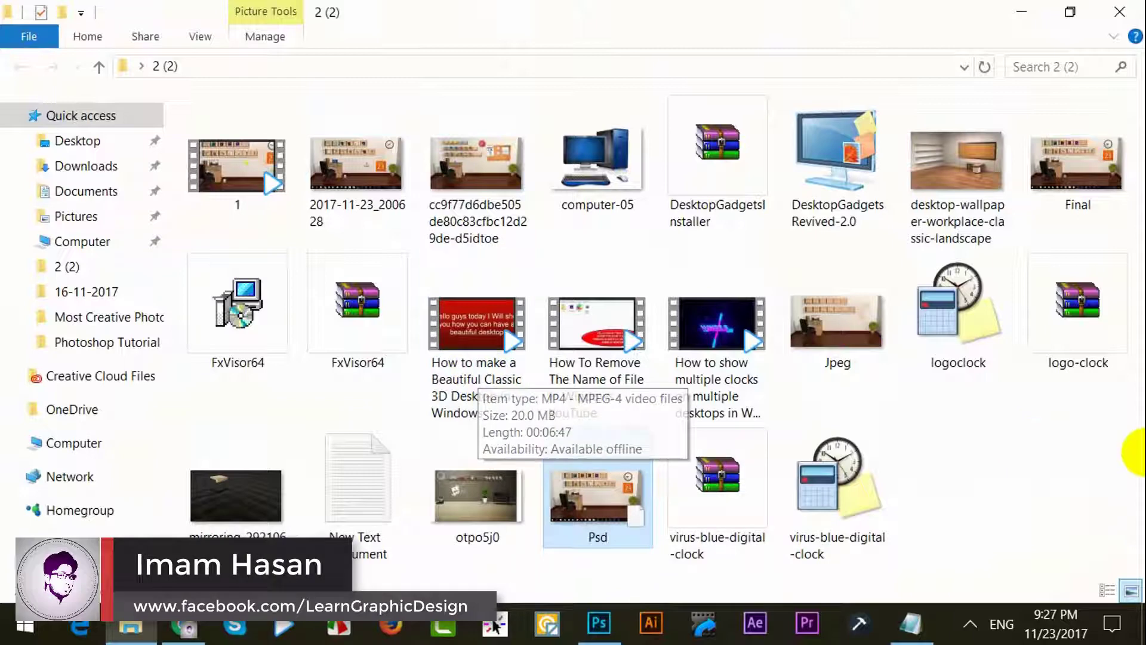
{"action": "double_click", "coordinate": [872, 352]}
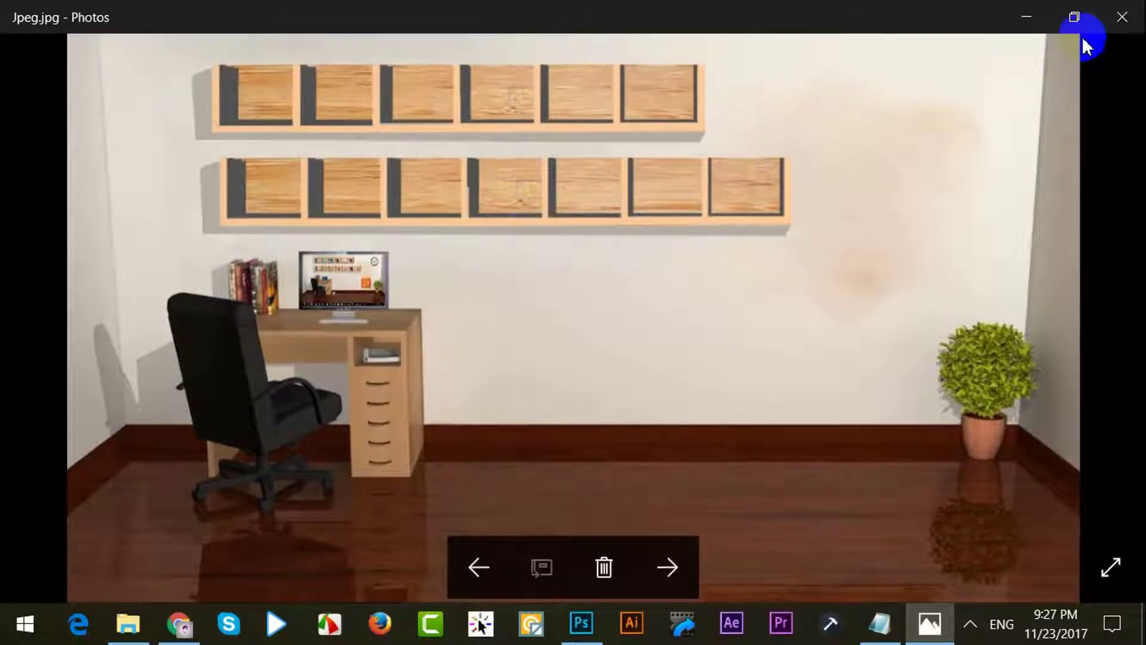
{"action": "left_click", "coordinate": [1102, 30]}
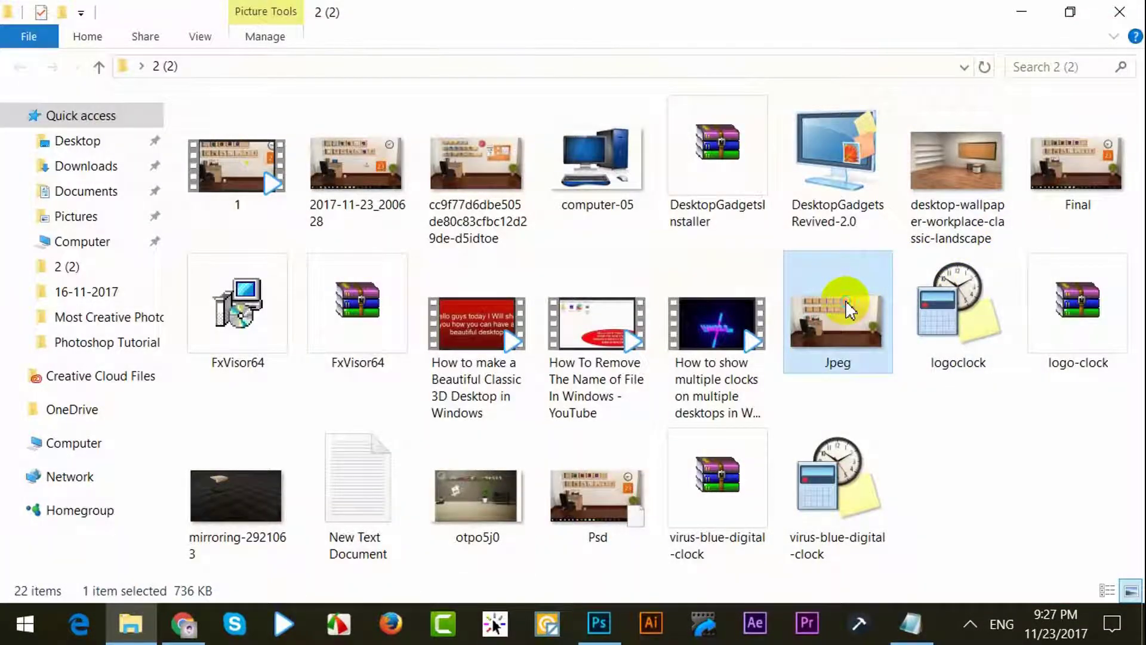
Set the Jpeg image as the desktop background and minimize the folder window to reveal the desktop.
{"action": "right_click", "coordinate": [845, 299]}
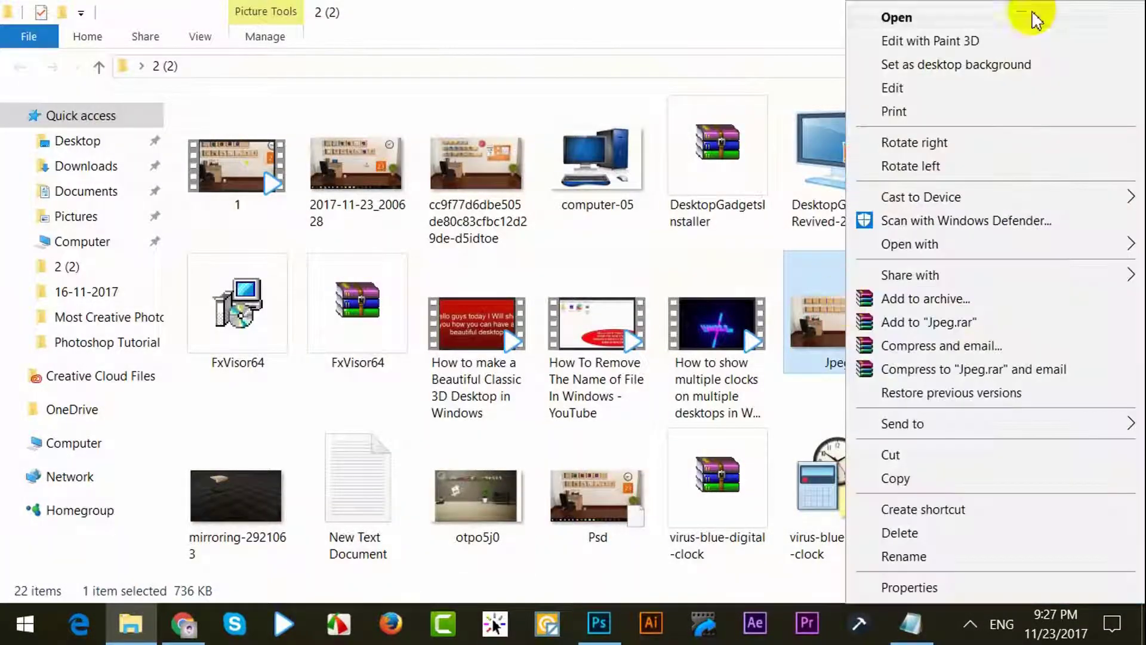
{"action": "left_click", "coordinate": [939, 65]}
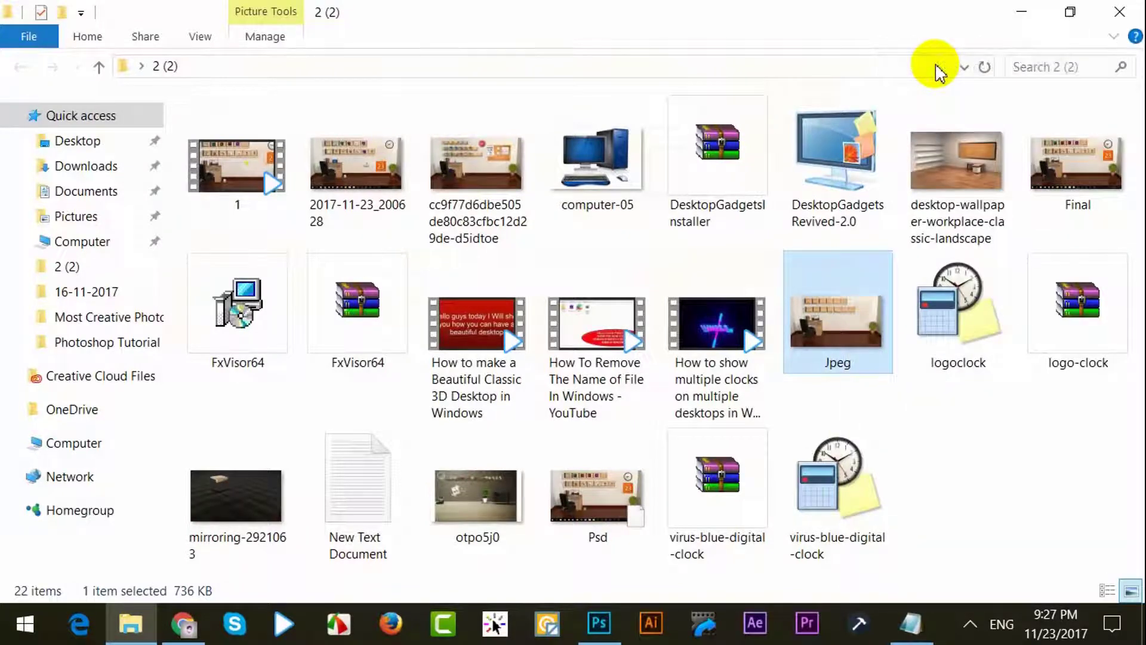
{"action": "left_click", "coordinate": [1024, 11]}
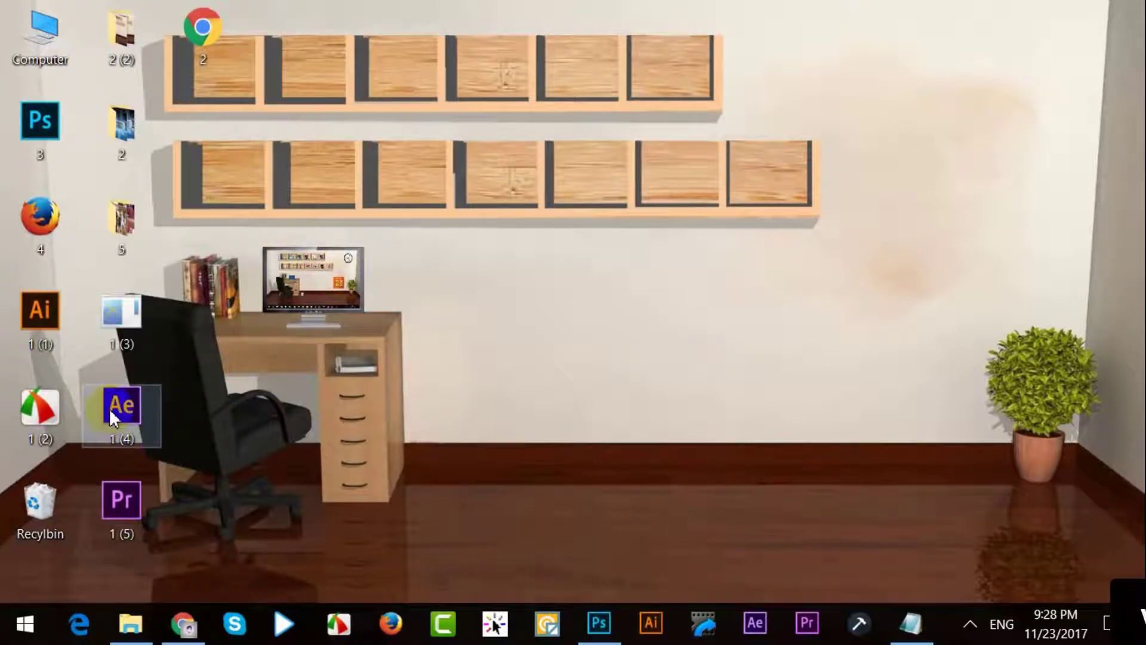
Turn off Auto arrange icons and Align icons to grid for the desktop so icons can be placed freely.
{"action": "left_click_drag", "start_coordinate": [40, 33], "coordinate": [230, 71]}
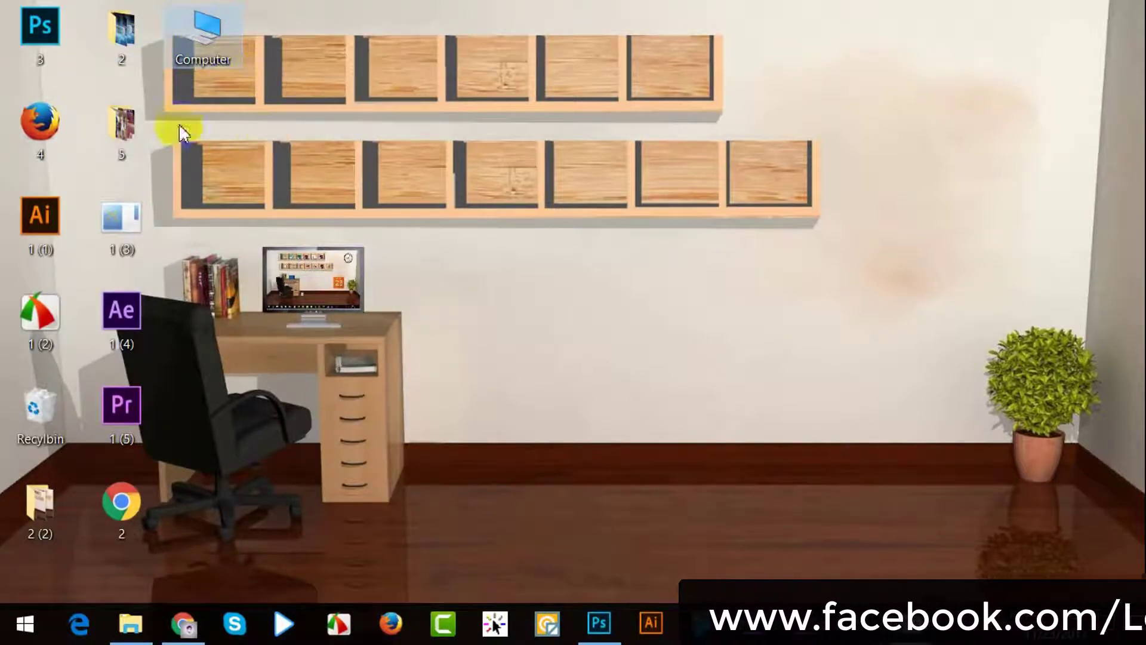
{"action": "right_click", "coordinate": [545, 320]}
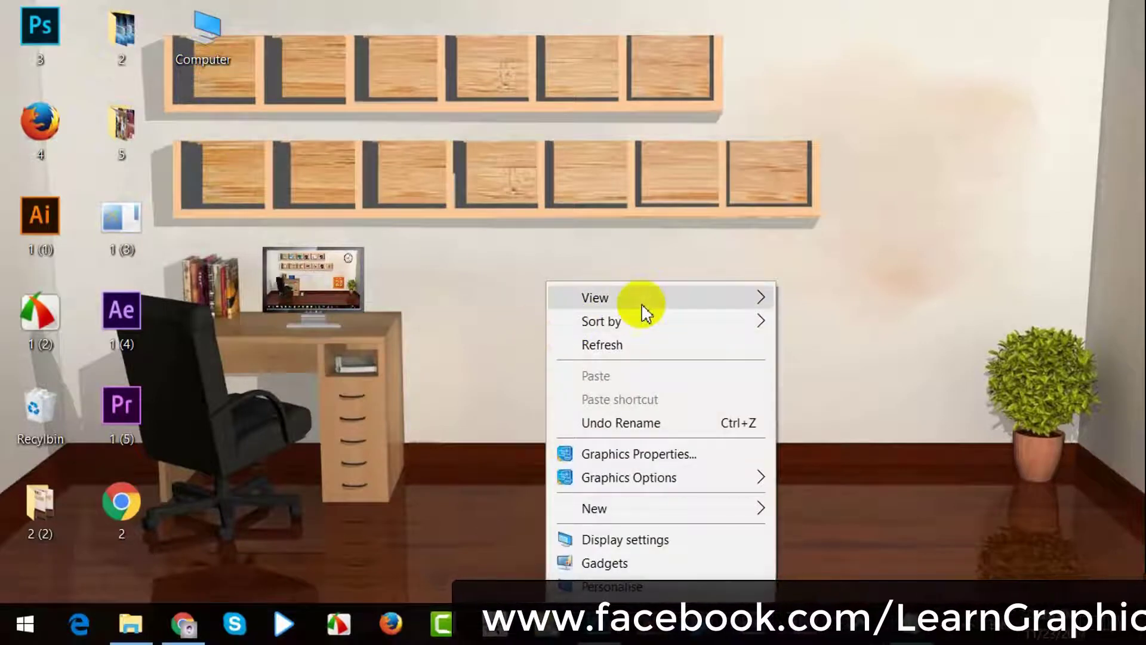
{"action": "mouse_move", "coordinate": [658, 300]}
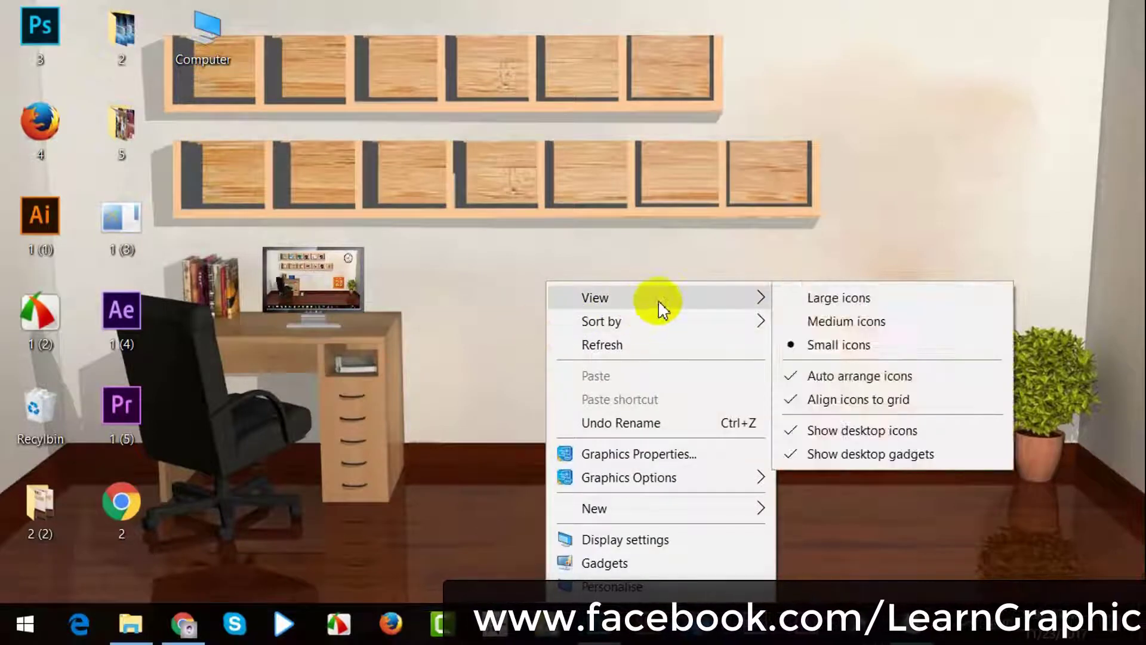
{"action": "left_click", "coordinate": [833, 383]}
{"action": "right_click", "coordinate": [571, 299]}
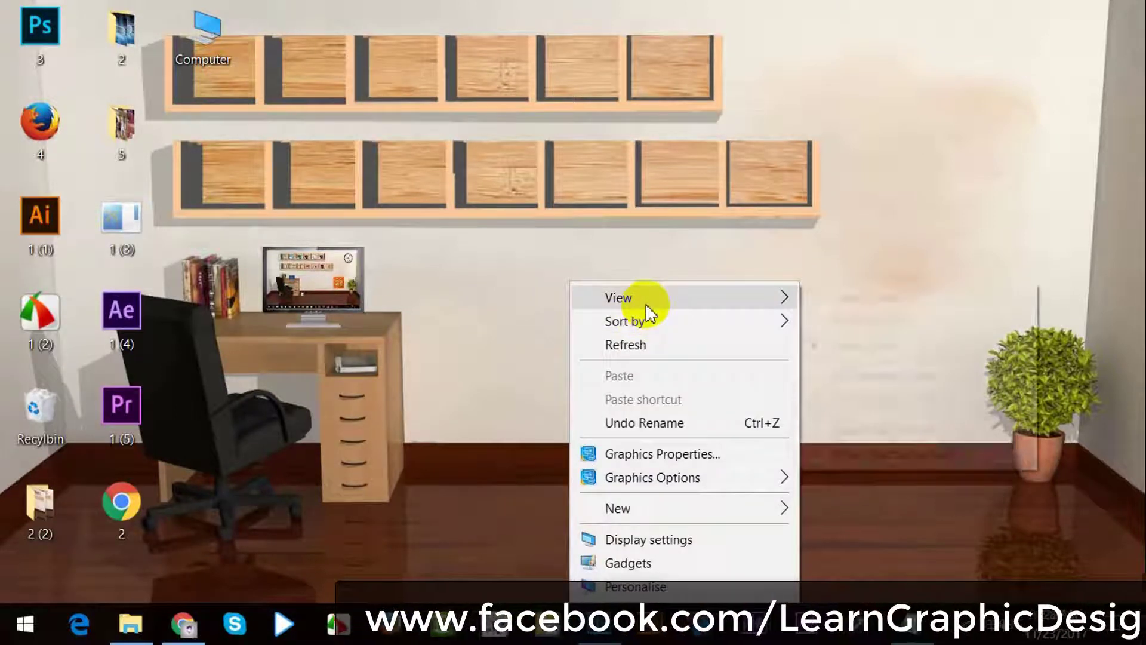
{"action": "mouse_move", "coordinate": [644, 302]}
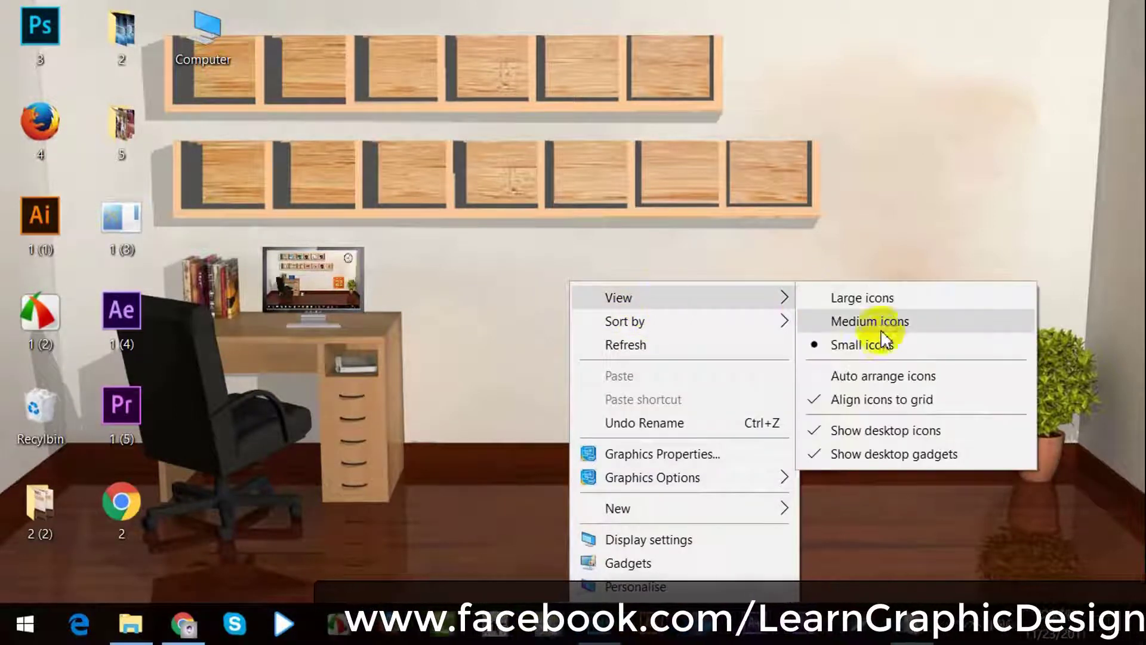
{"action": "left_click", "coordinate": [864, 410]}
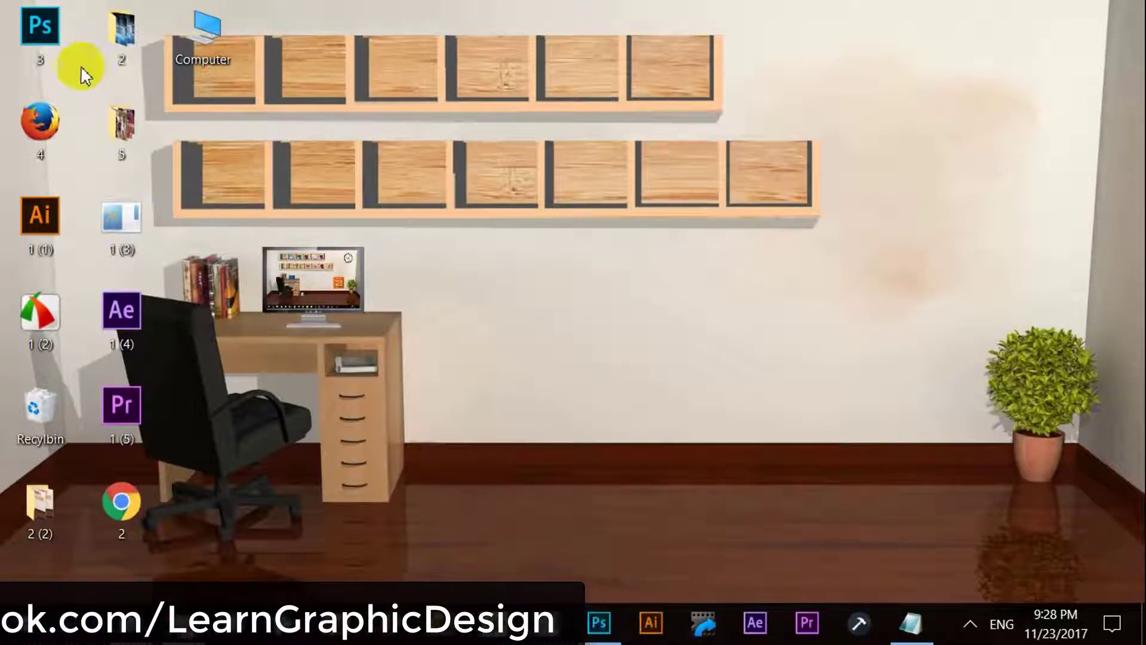
Place the Computer, Illustrator, Photoshop, After Effects and Premiere Pro icons in order in the first five upper shelf compartments.
{"action": "left_click_drag", "start_coordinate": [237, 30], "coordinate": [223, 79]}
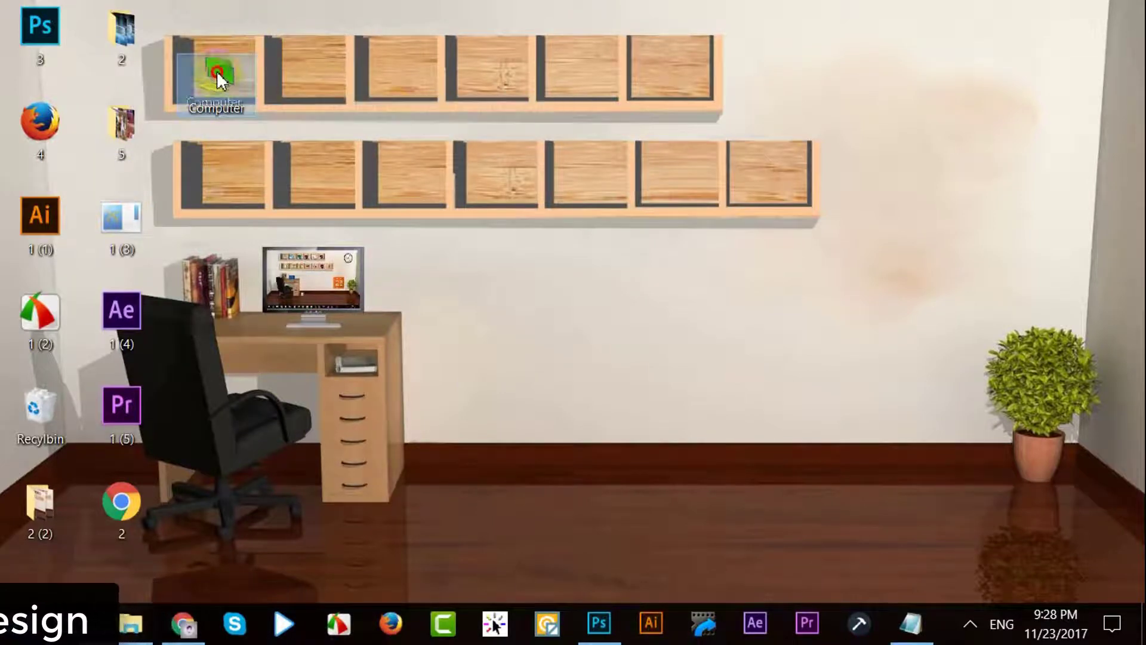
{"action": "left_click_drag", "start_coordinate": [40, 215], "coordinate": [310, 74]}
{"action": "left_click_drag", "start_coordinate": [65, 36], "coordinate": [389, 73]}
{"action": "left_click_drag", "start_coordinate": [120, 320], "coordinate": [486, 82]}
{"action": "left_click_drag", "start_coordinate": [120, 406], "coordinate": [572, 73]}
Place Chrome, Firefox and 1 (2) in the first three lower shelf compartments and Recylbin on the floor beside the desk.
{"action": "left_click_drag", "start_coordinate": [107, 505], "coordinate": [229, 181]}
{"action": "left_click_drag", "start_coordinate": [39, 123], "coordinate": [322, 176]}
{"action": "left_click_drag", "start_coordinate": [42, 317], "coordinate": [411, 186]}
{"action": "left_click_drag", "start_coordinate": [41, 418], "coordinate": [443, 481]}
Place the 2 (2), 1 (3), 5 and 2 icons in order in the last four lower shelf compartments.
{"action": "left_click", "coordinate": [38, 531]}
{"action": "left_click_drag", "start_coordinate": [38, 531], "coordinate": [482, 209]}
{"action": "left_click_drag", "start_coordinate": [120, 233], "coordinate": [600, 179]}
{"action": "left_click_drag", "start_coordinate": [120, 119], "coordinate": [686, 174]}
{"action": "left_click_drag", "start_coordinate": [123, 39], "coordinate": [626, 104]}
{"action": "left_click_drag", "start_coordinate": [771, 186], "coordinate": [773, 185]}
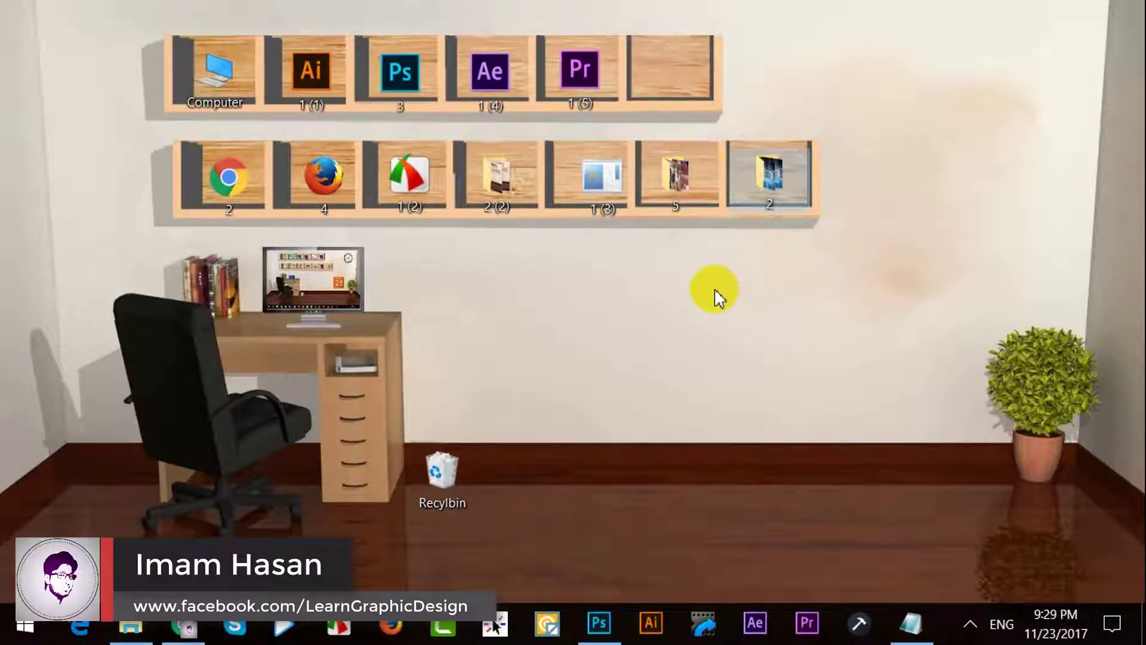
{"action": "left_click_drag", "start_coordinate": [593, 178], "coordinate": [590, 178]}
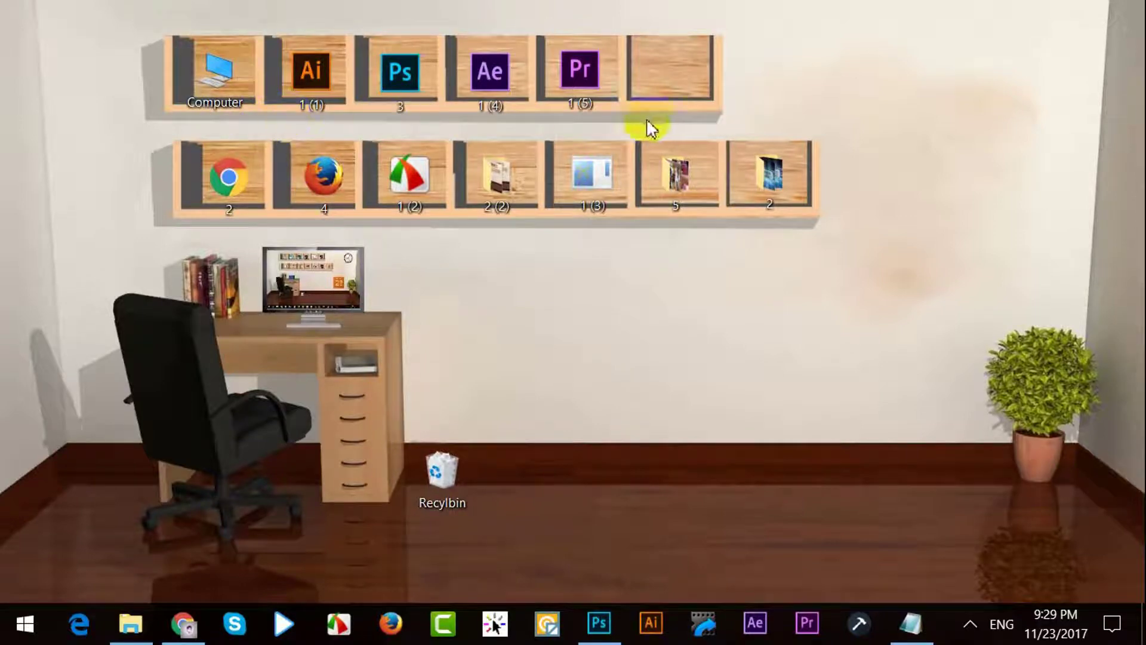
Rename the Computer icon with one invisible character (code 255) so its label is blank.
{"action": "right_click", "coordinate": [227, 100]}
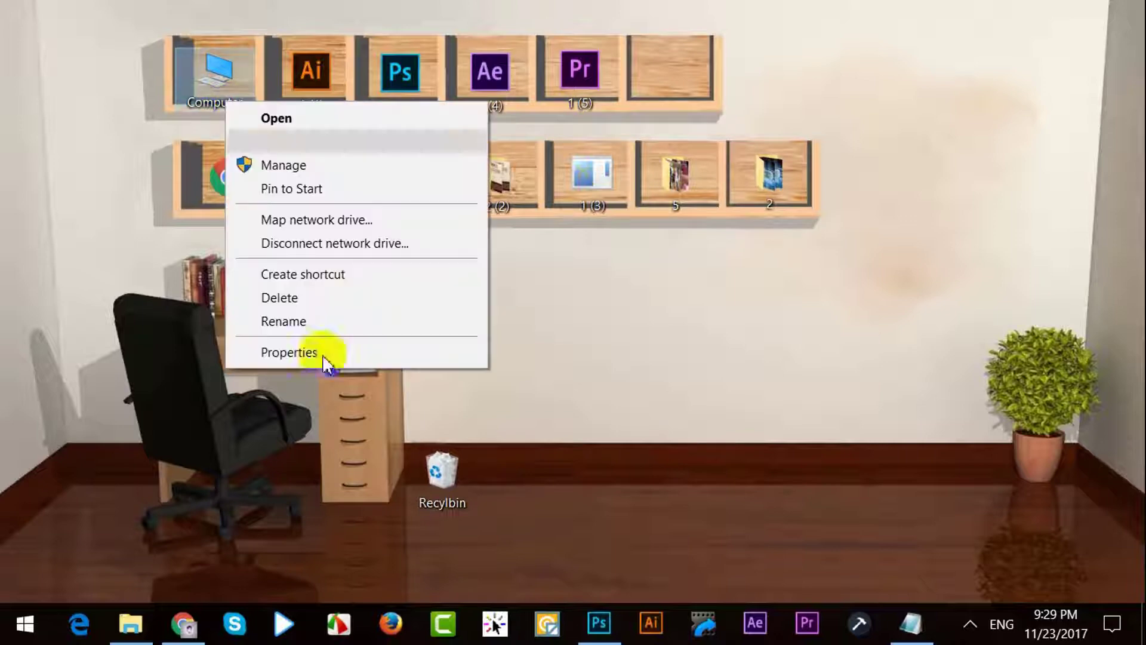
{"action": "left_click", "coordinate": [298, 322]}
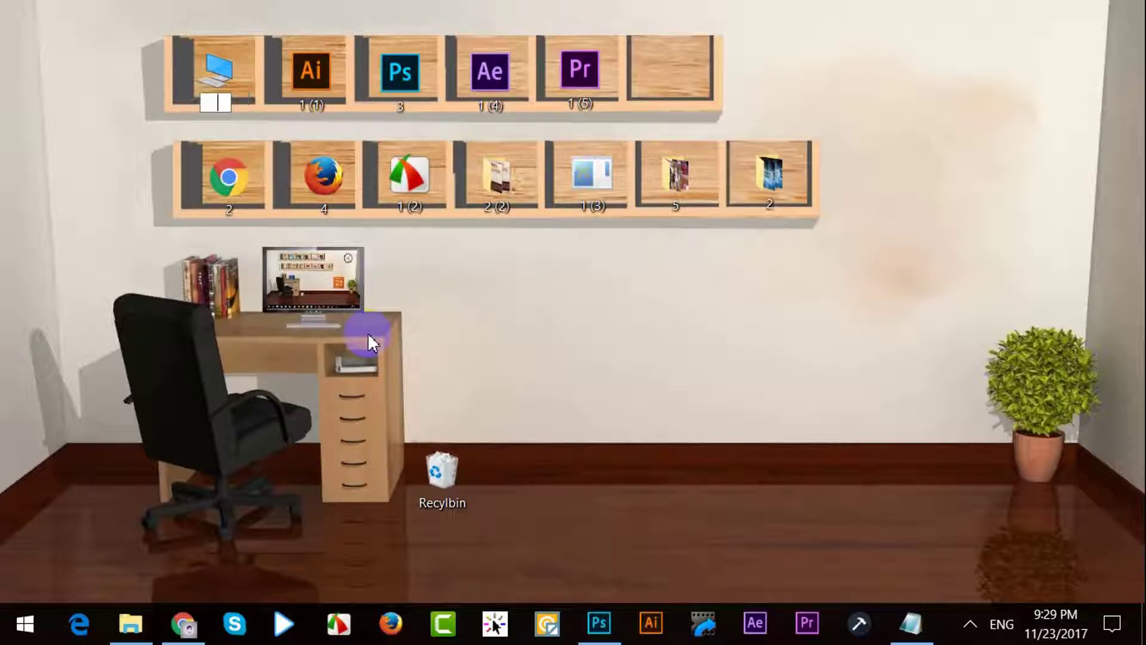
{"action": "key", "text": "Return"}
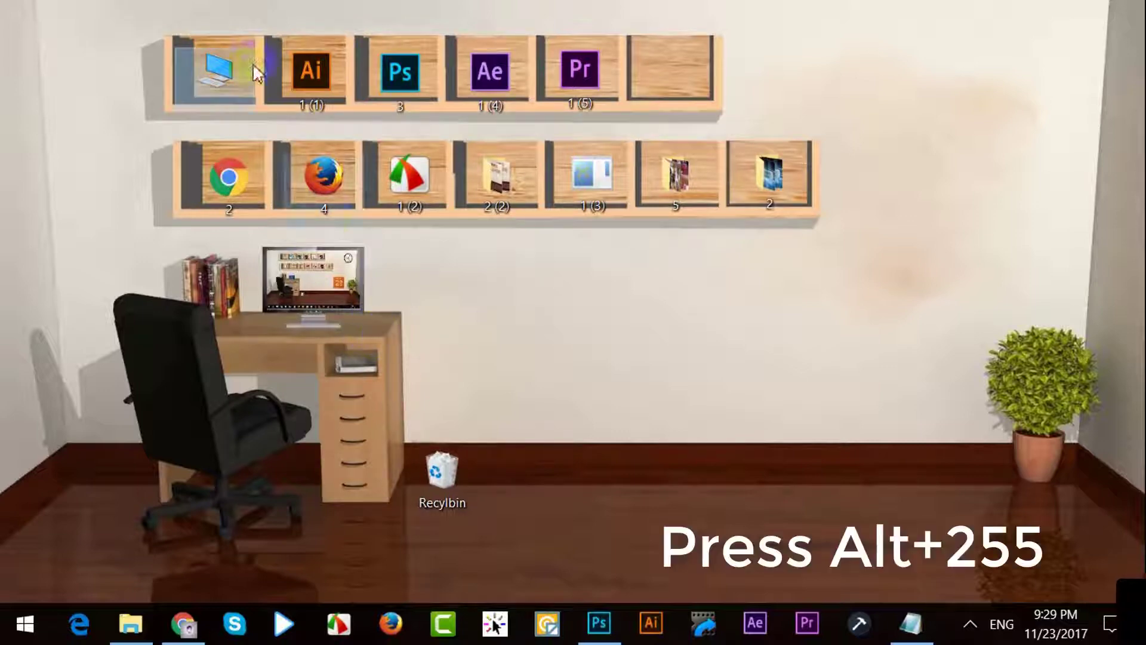
{"action": "left_click", "coordinate": [197, 76]}
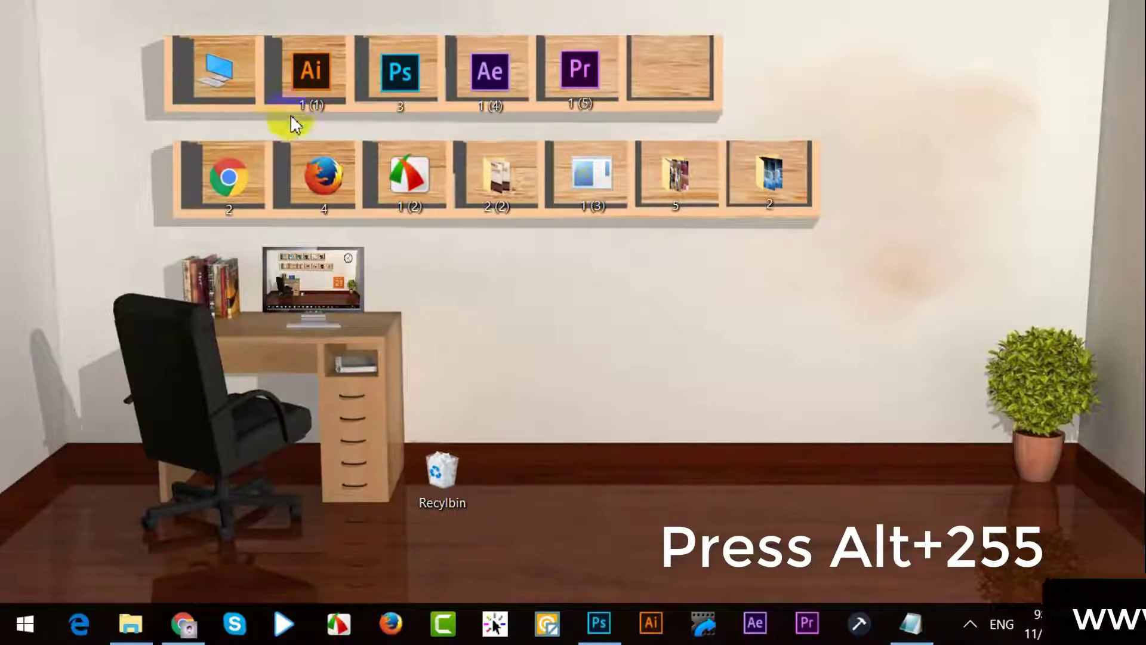
Rename the Illustrator shortcut 1 (1) with two invisible characters (code 255) so its label is blank.
{"action": "left_click", "coordinate": [322, 103]}
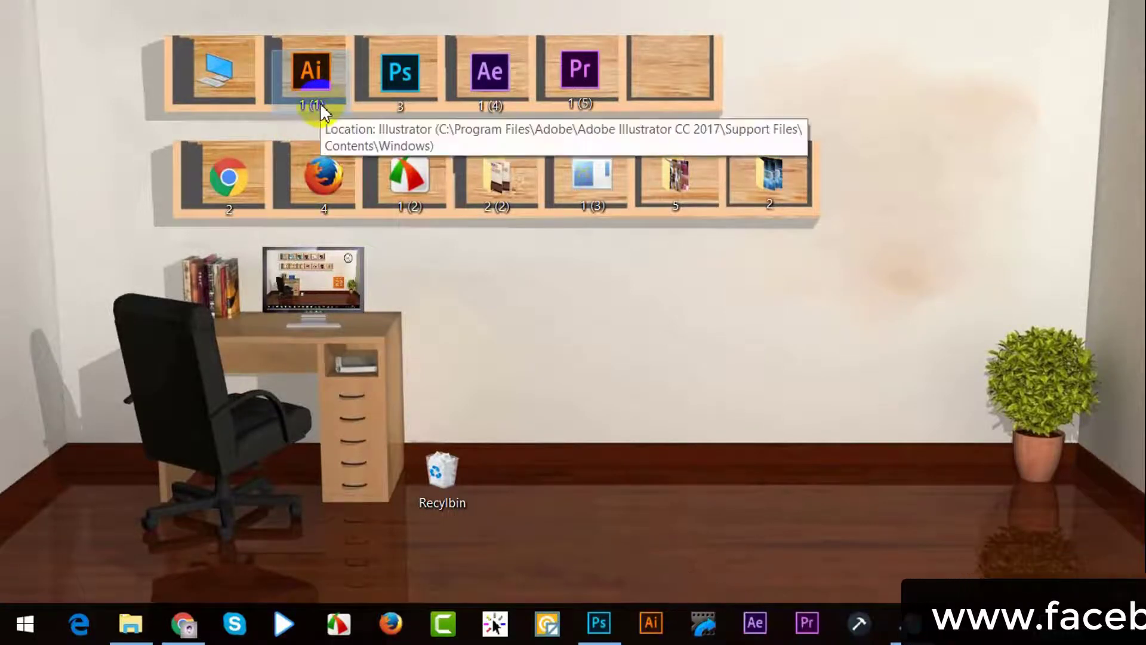
{"action": "right_click", "coordinate": [320, 103]}
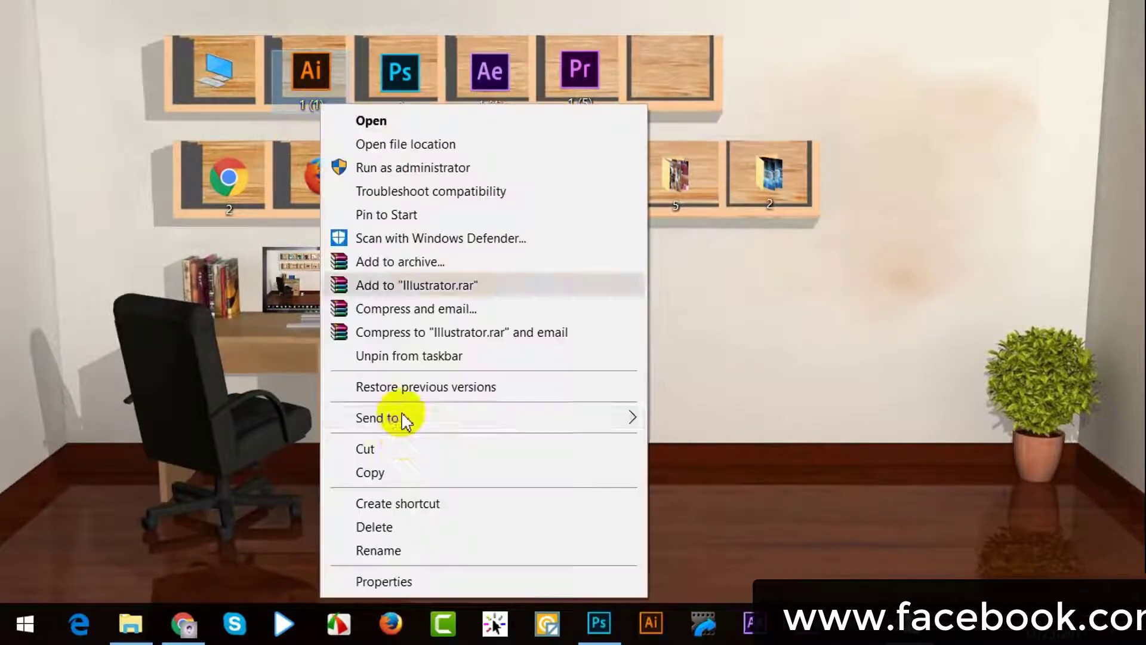
{"action": "left_click", "coordinate": [417, 548]}
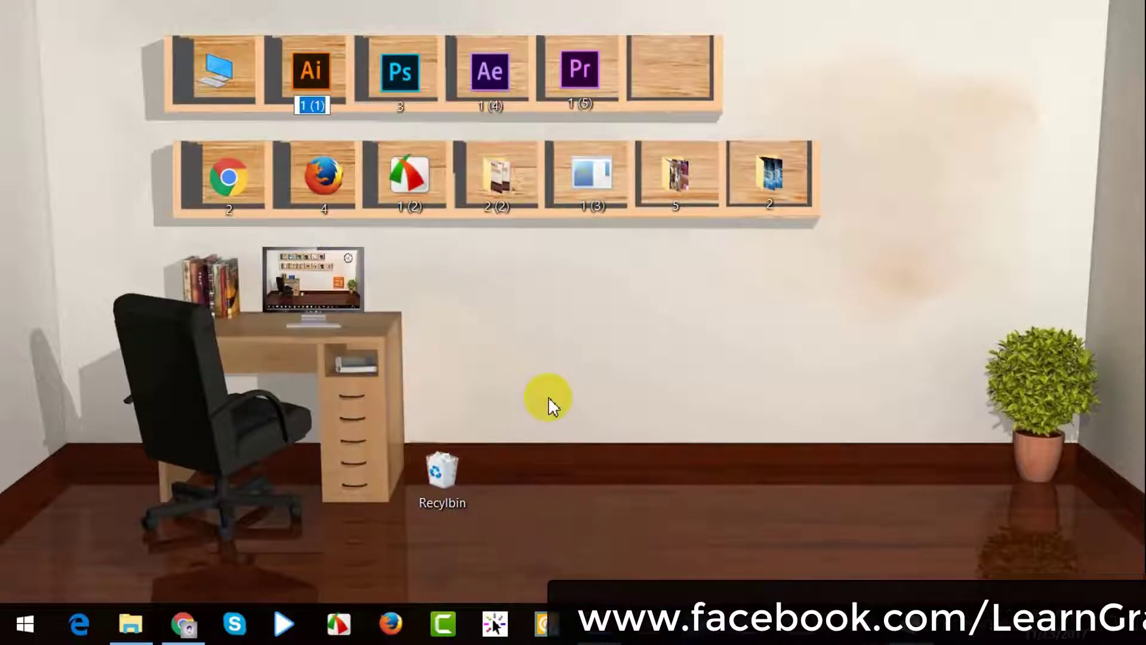
{"action": "key", "text": "BackSpace"}
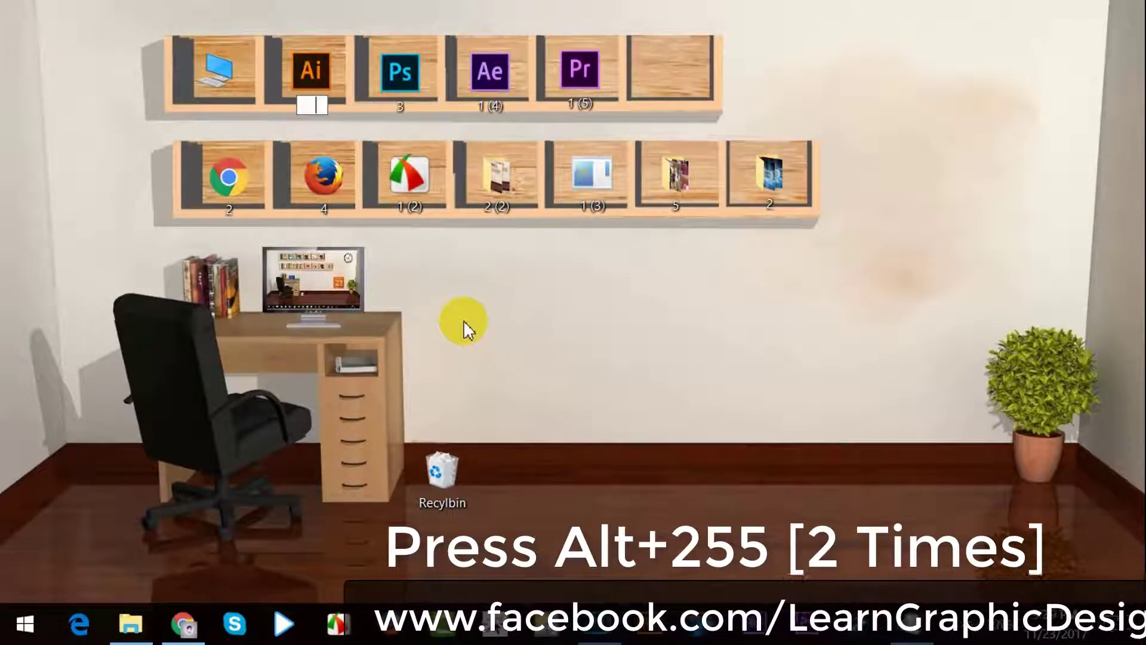
{"action": "key", "text": "Return"}
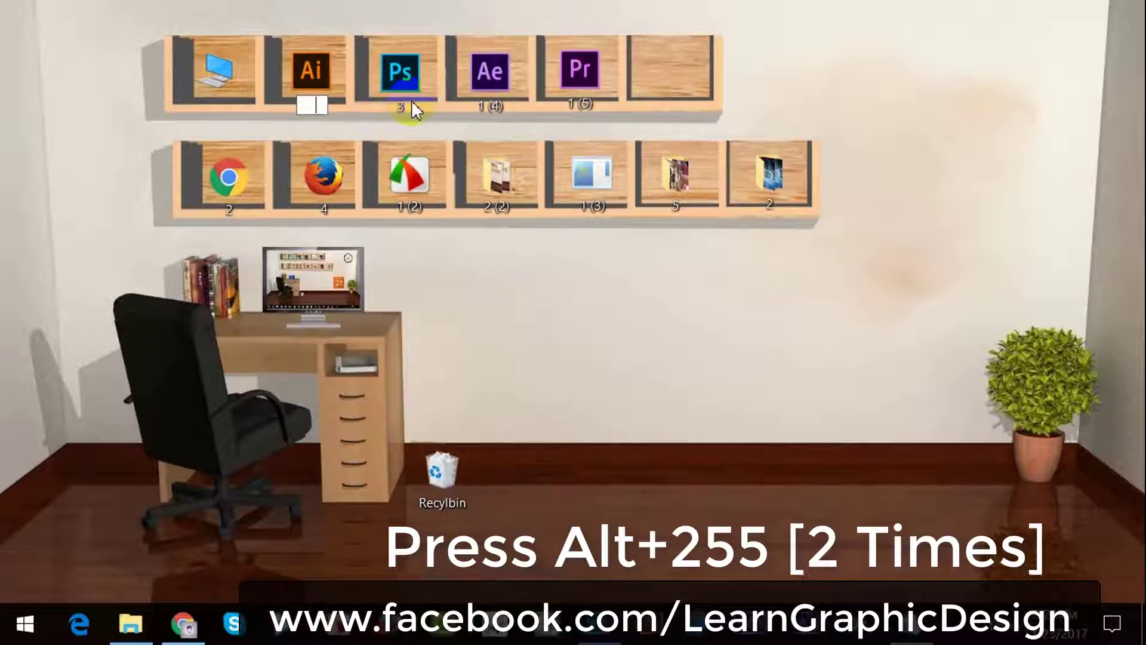
{"action": "right_click", "coordinate": [324, 103]}
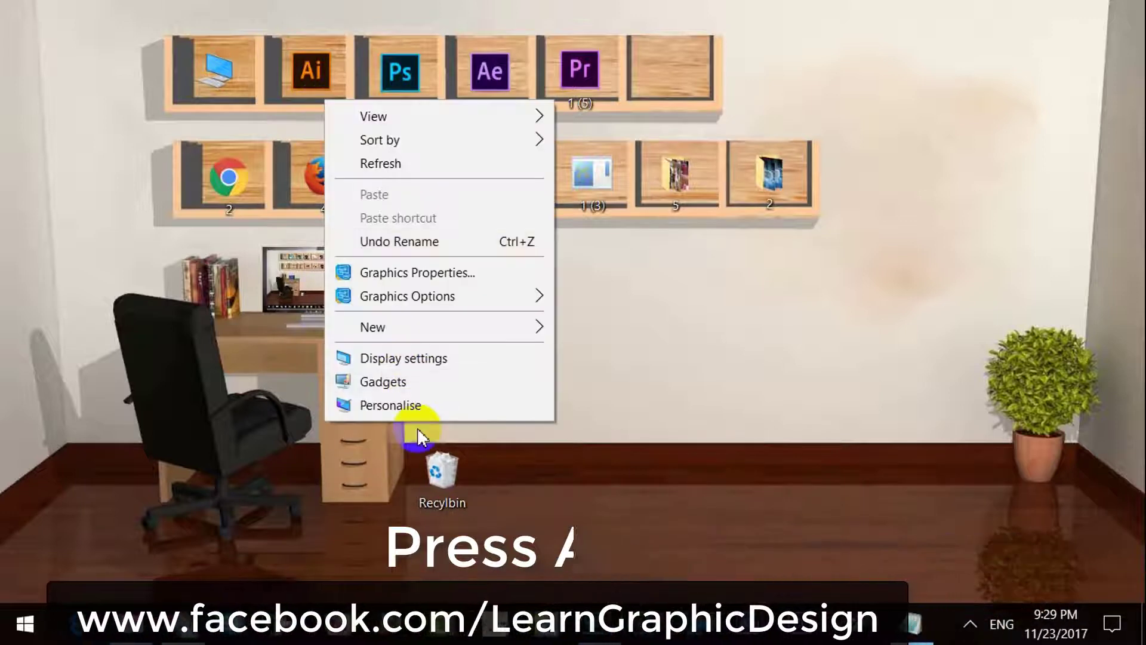
{"action": "key", "text": "Escape"}
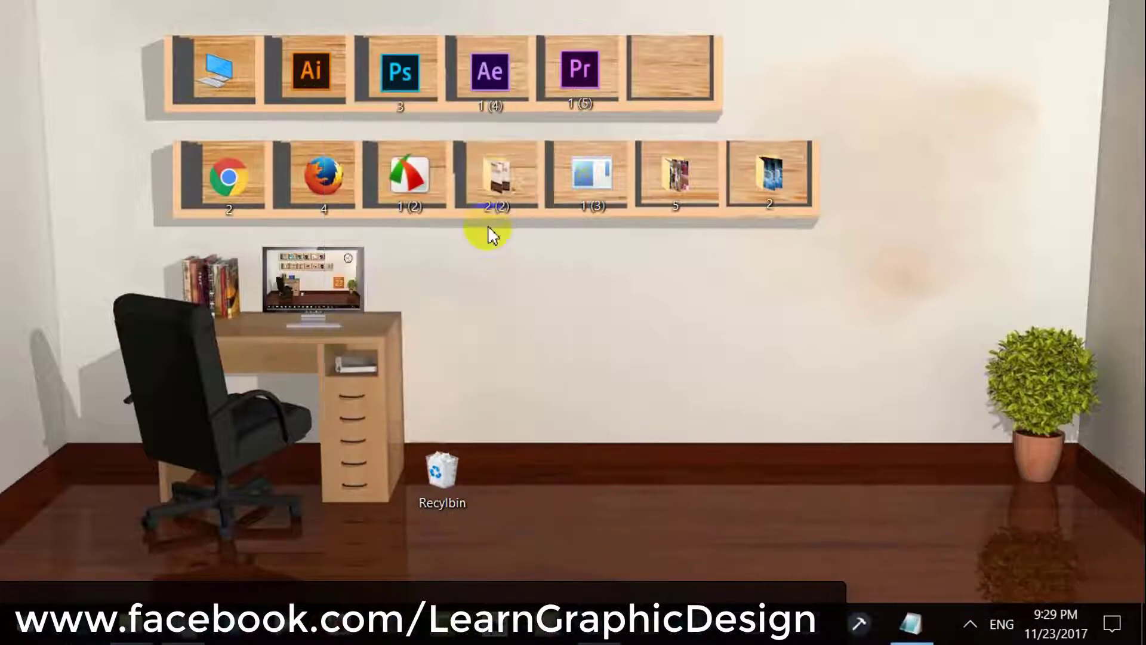
Rename the Photoshop shortcut 3 with three invisible characters (code 255) so its label is blank.
{"action": "right_click", "coordinate": [407, 103]}
{"action": "key", "text": "Escape"}
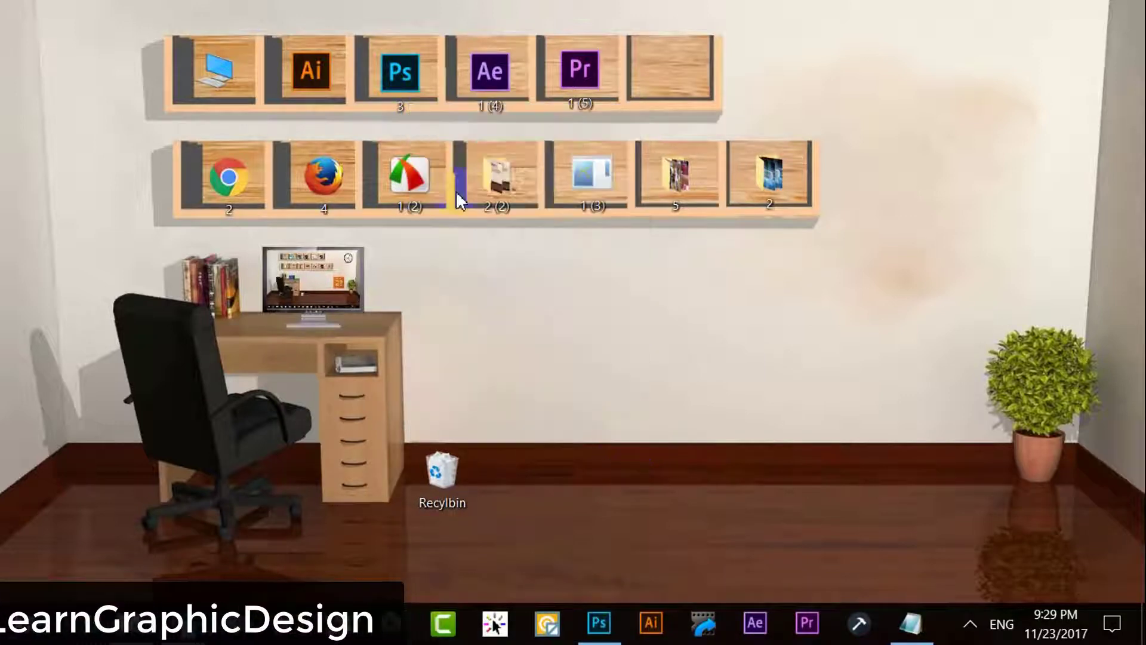
{"action": "right_click", "coordinate": [399, 98]}
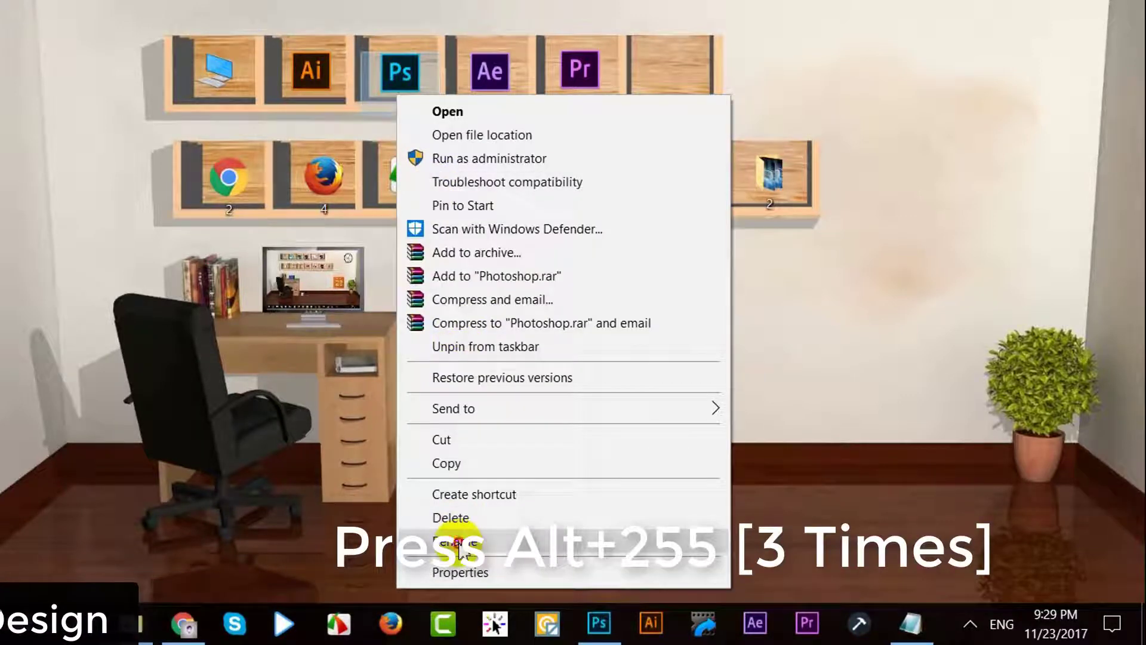
{"action": "left_click", "coordinate": [479, 515]}
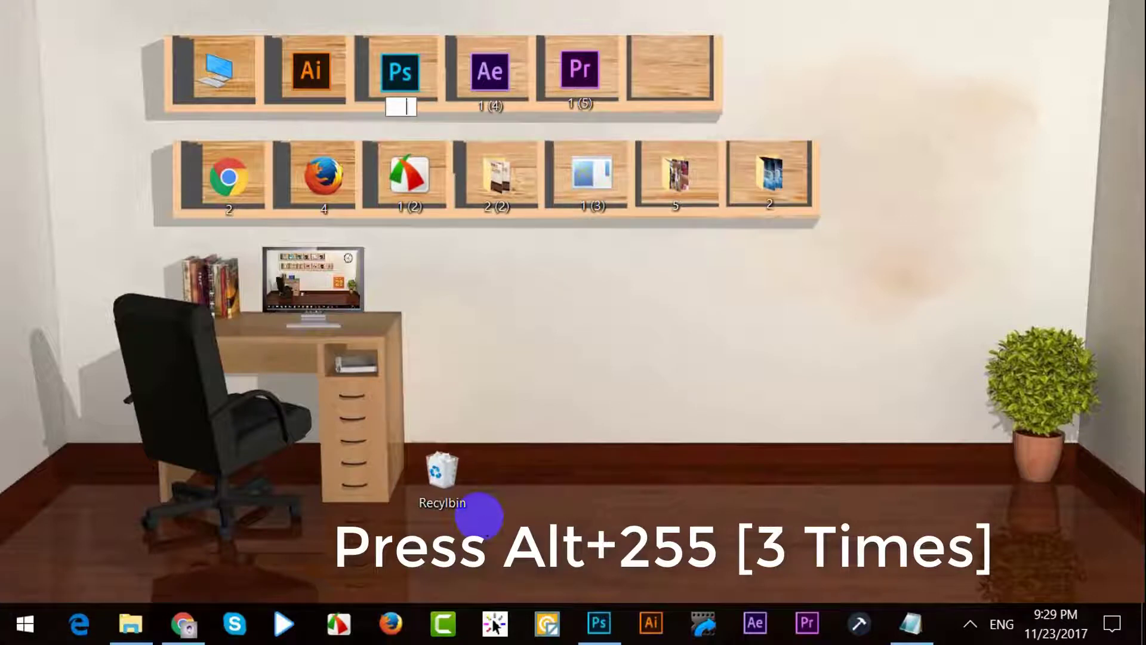
Rename the After Effects shortcut 1 (4) with four invisible characters (code 255) so its label is blank.
{"action": "right_click", "coordinate": [495, 108]}
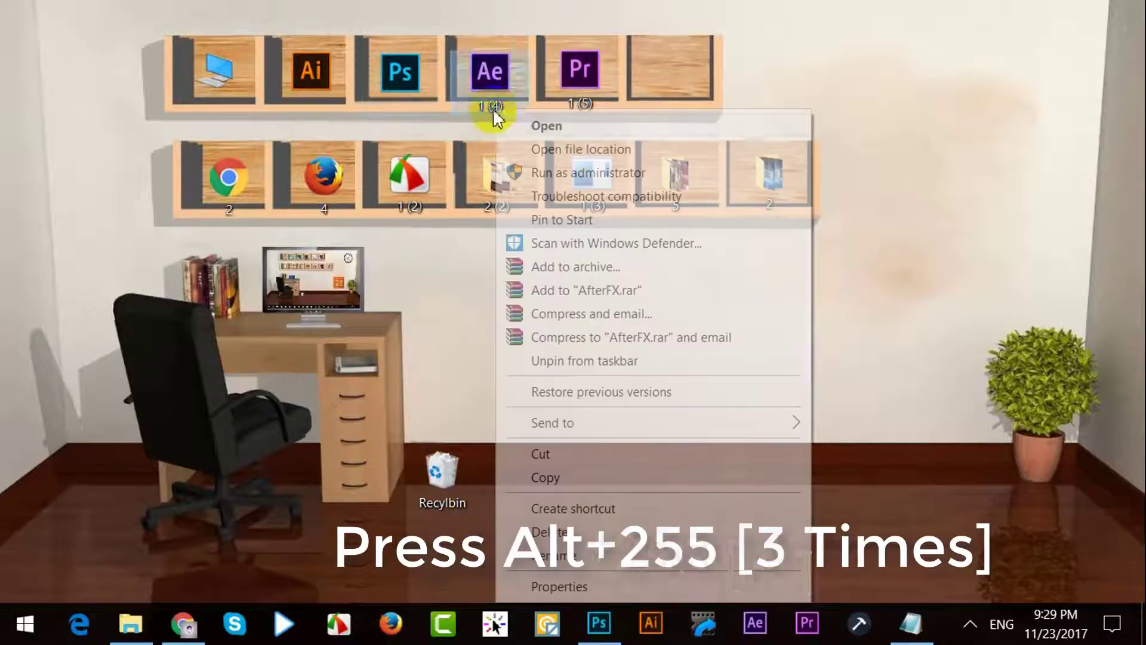
{"action": "left_click", "coordinate": [572, 82]}
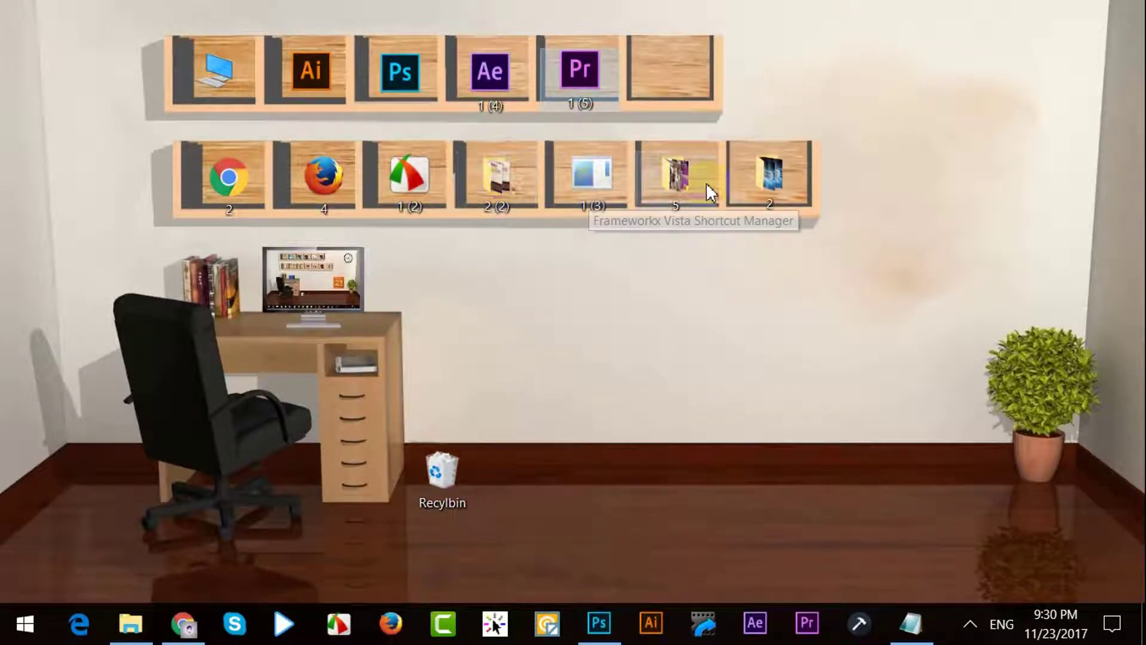
{"action": "left_click", "coordinate": [492, 106]}
{"action": "right_click", "coordinate": [491, 106]}
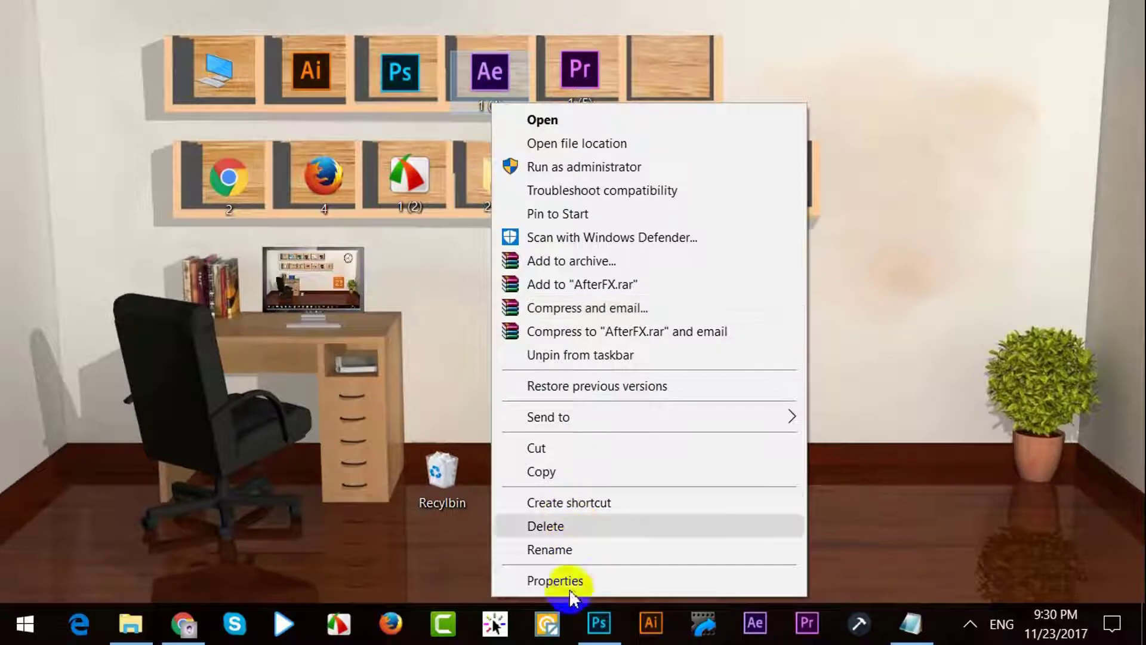
{"action": "left_click", "coordinate": [564, 543]}
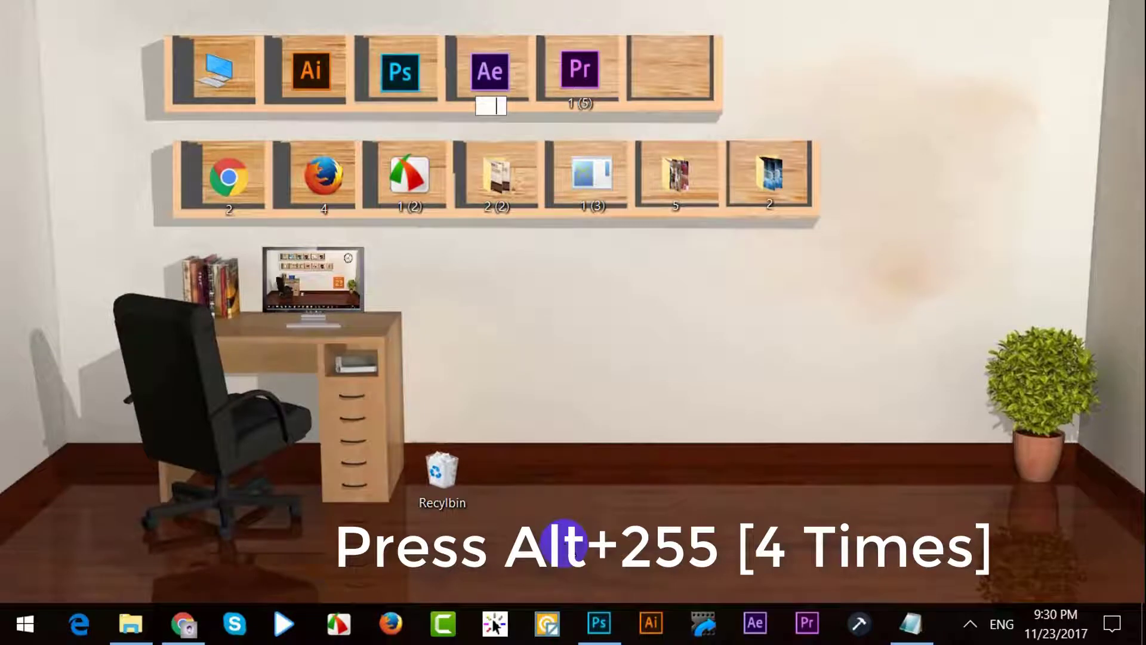
Try to rename the Premiere shortcut 1 (5) with invisible characters (code 255).
{"action": "left_click", "coordinate": [589, 98]}
{"action": "right_click", "coordinate": [598, 147]}
{"action": "left_click", "coordinate": [490, 176]}
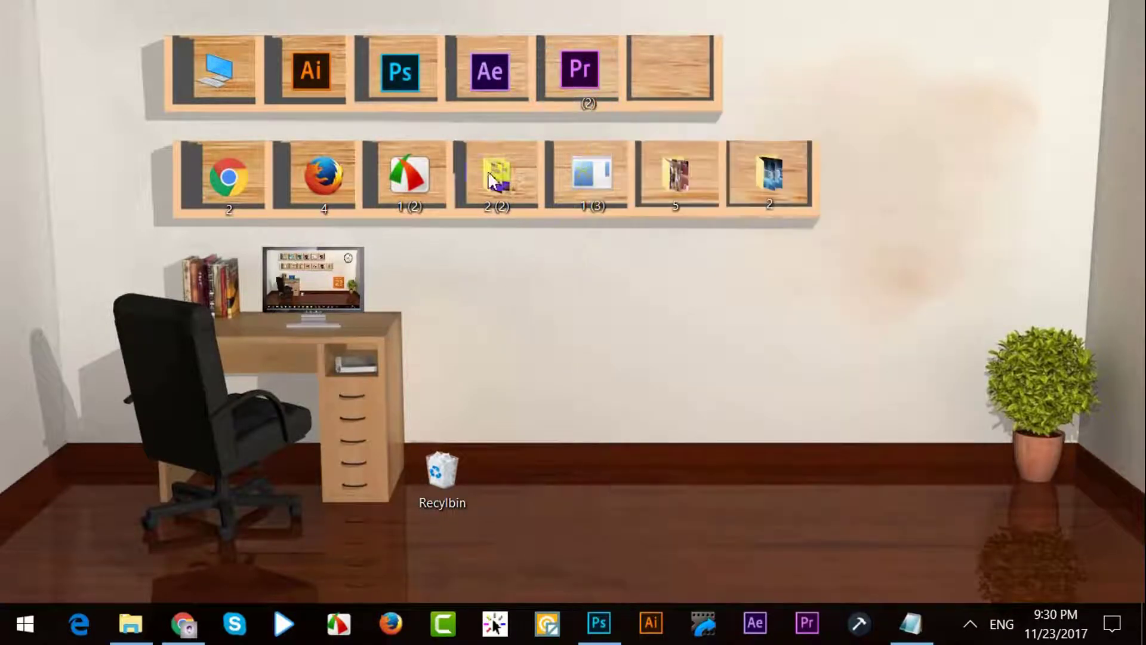
Reopen the After Effects shortcut's blank name for editing, and rename the Premiere shortcut with only invisible characters (code 255) so its label is blank.
{"action": "right_click", "coordinate": [490, 97]}
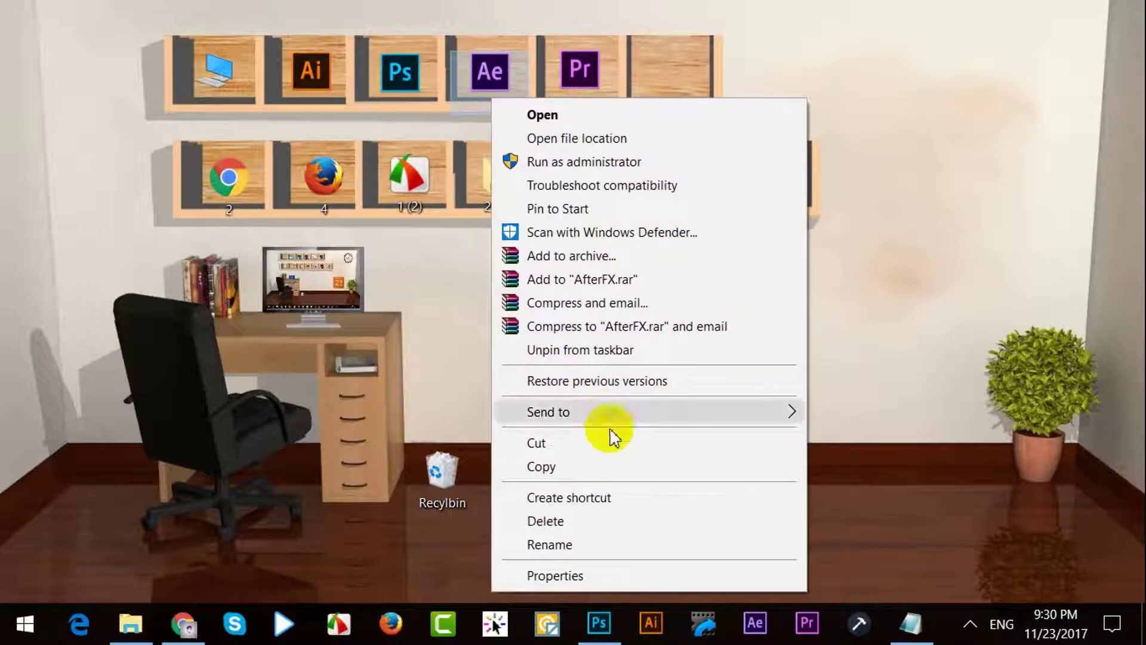
{"action": "left_click", "coordinate": [592, 544]}
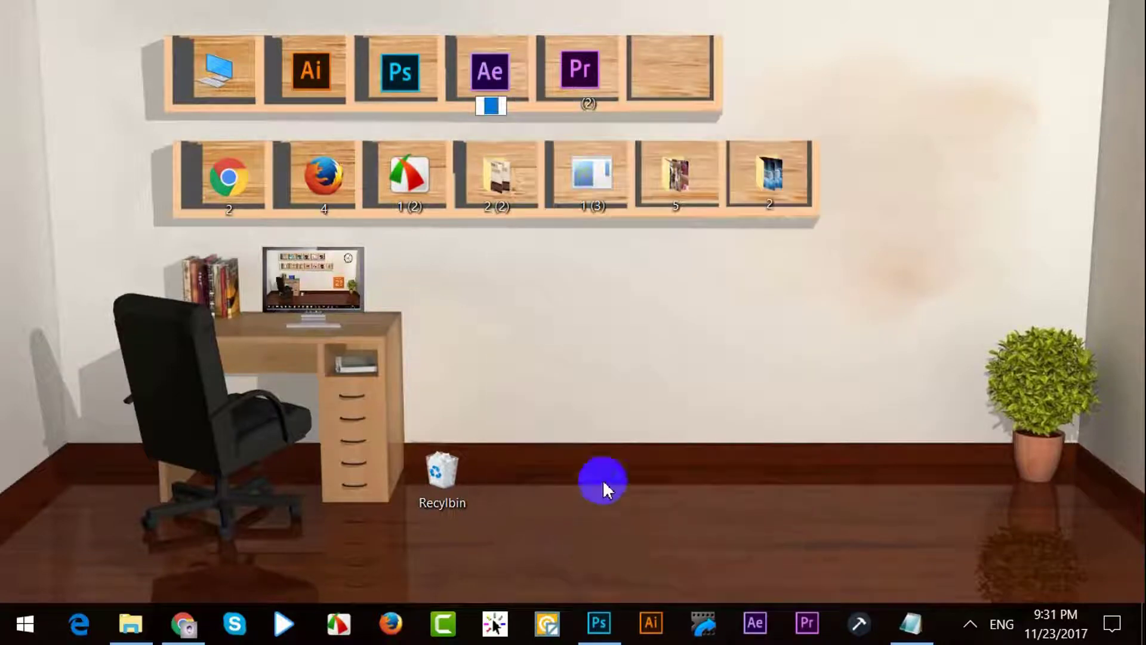
{"action": "right_click", "coordinate": [586, 89]}
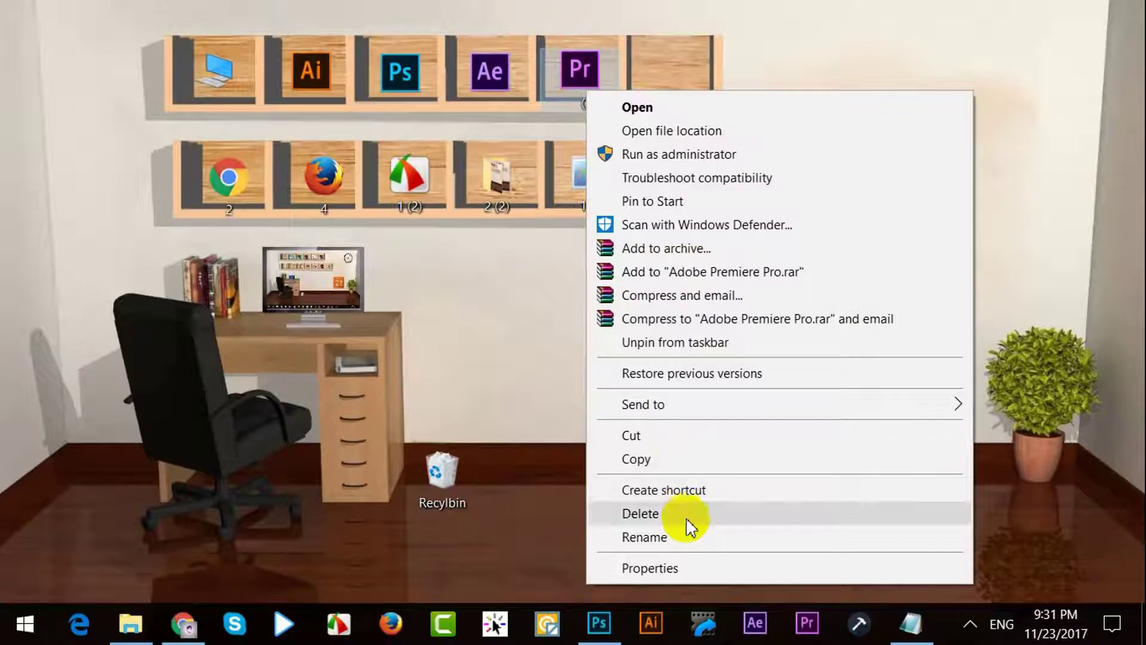
{"action": "left_click", "coordinate": [681, 535]}
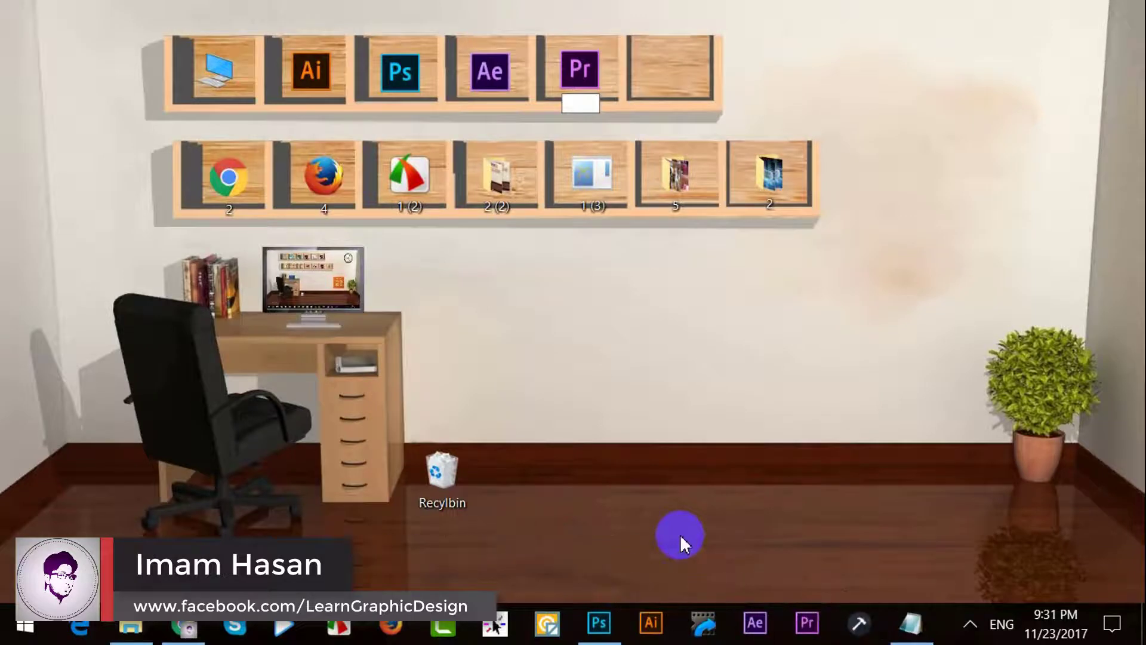
Rename the Chrome shortcut 2 with six invisible characters (code 255) and try a blank name on the Firefox shortcut 4.
{"action": "right_click", "coordinate": [232, 209]}
{"action": "left_click", "coordinate": [344, 555]}
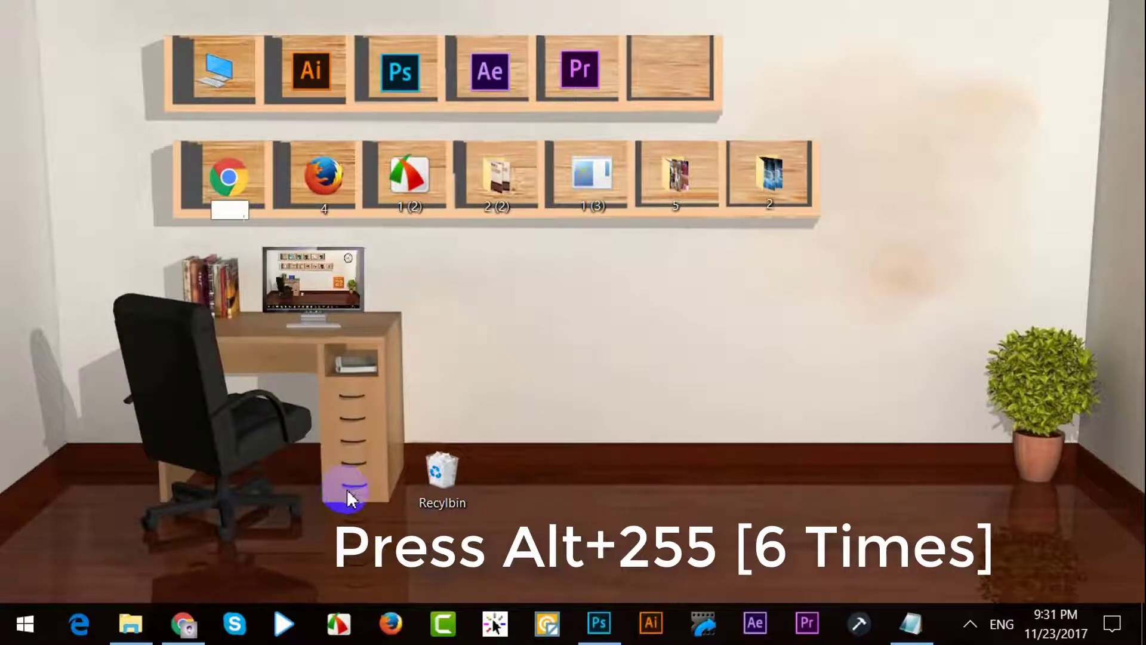
{"action": "right_click", "coordinate": [322, 206]}
{"action": "left_click", "coordinate": [432, 547]}
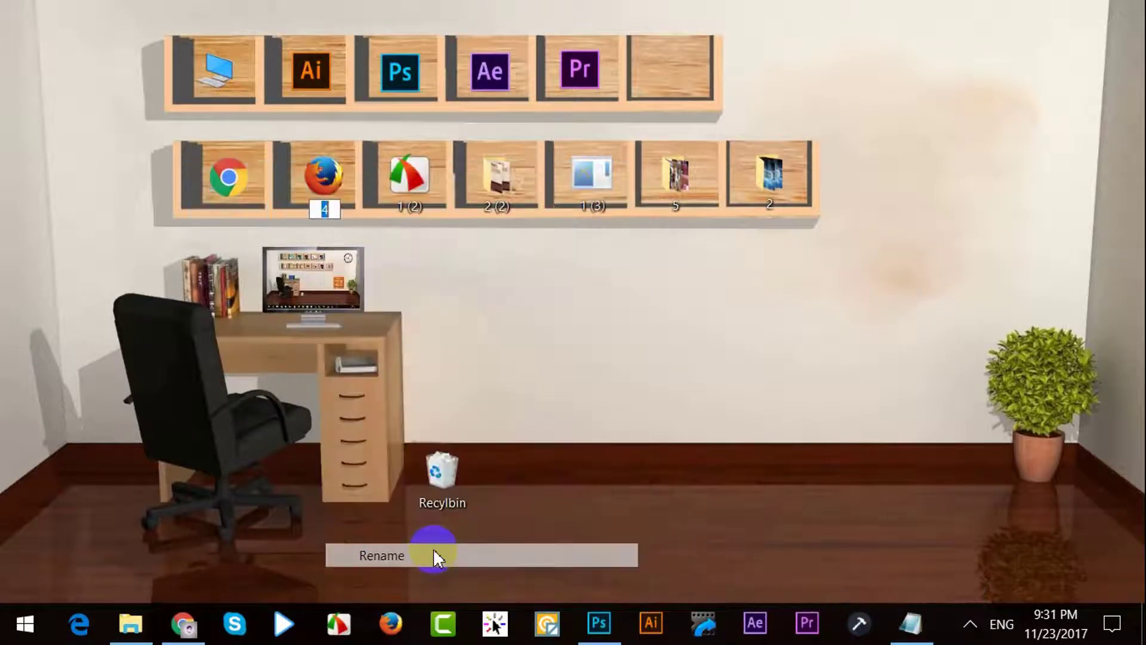
{"action": "key", "text": "Return"}
{"action": "right_click", "coordinate": [417, 191]}
{"action": "left_click", "coordinate": [920, 448]}
Re-enter Chrome's blank name, and rename the Firefox and 1 (2) shortcuts with invisible characters (code 255) so their labels are hidden.
{"action": "right_click", "coordinate": [253, 218]}
{"action": "left_click", "coordinate": [349, 555]}
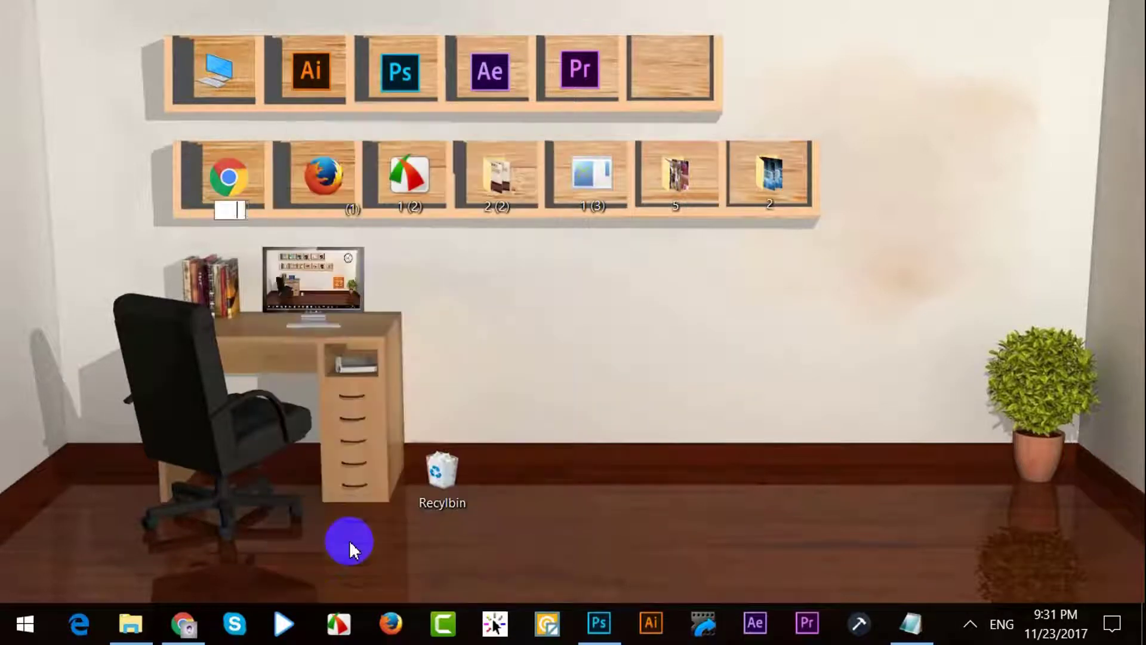
{"action": "right_click", "coordinate": [334, 209]}
{"action": "left_click", "coordinate": [453, 550]}
{"action": "key", "text": "Return"}
{"action": "right_click", "coordinate": [403, 206]}
{"action": "left_click", "coordinate": [491, 548]}
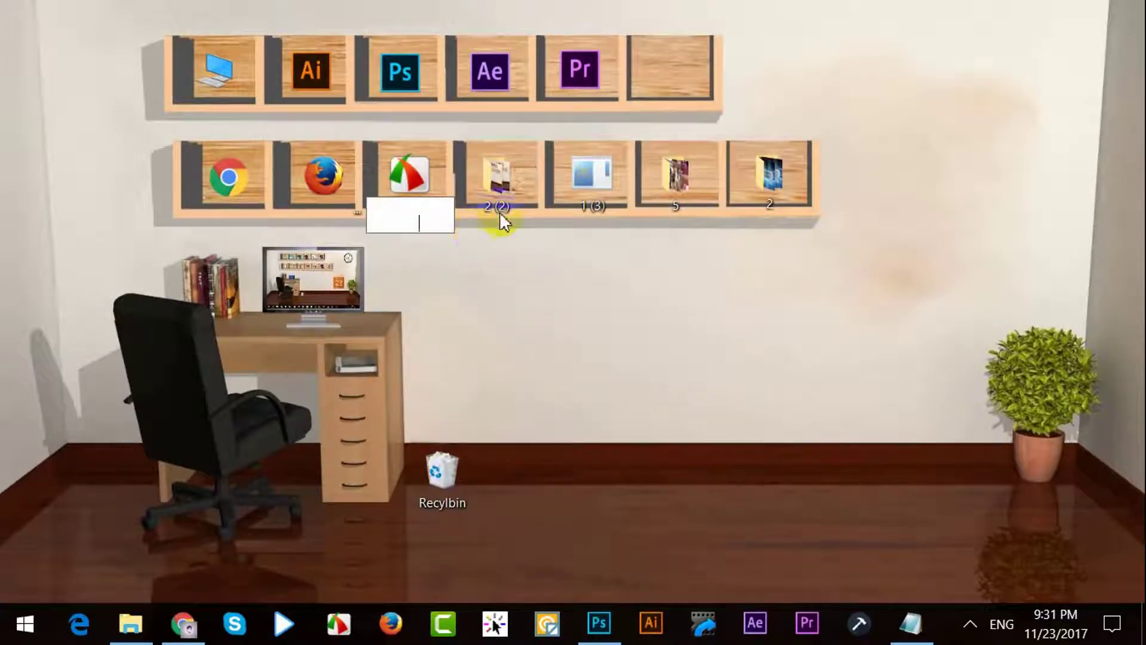
Try to rename the 2 (2) folder on the lower shelf with invisible characters, and return to the desktop.
{"action": "right_click", "coordinate": [501, 209]}
{"action": "left_click", "coordinate": [590, 544]}
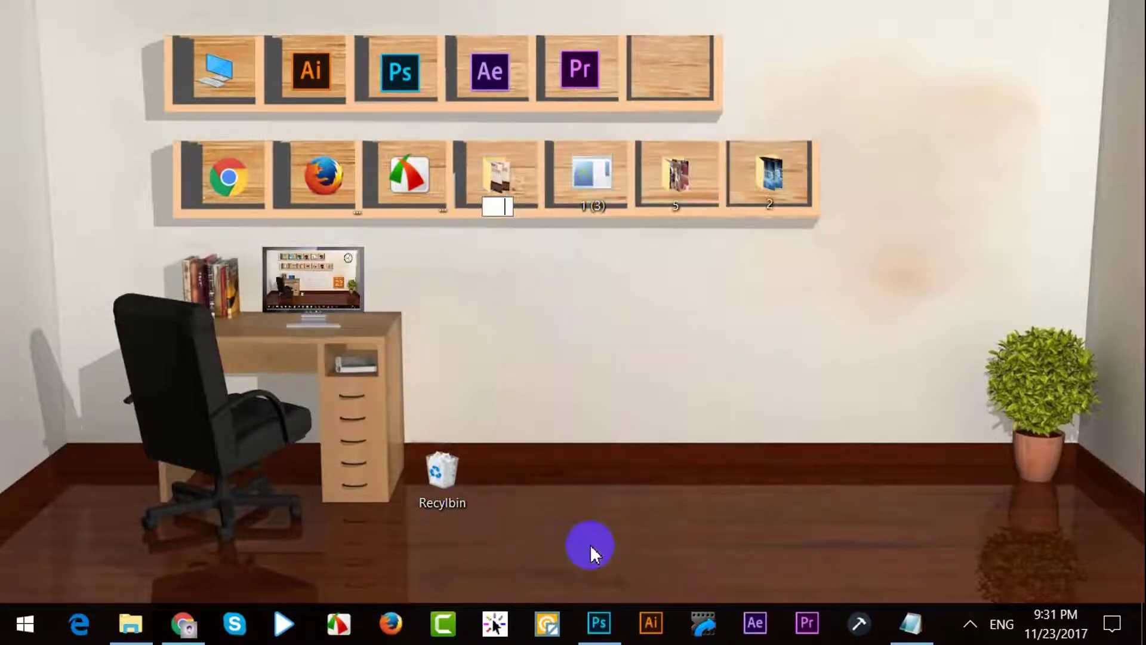
{"action": "right_click", "coordinate": [586, 198]}
{"action": "left_click", "coordinate": [658, 546]}
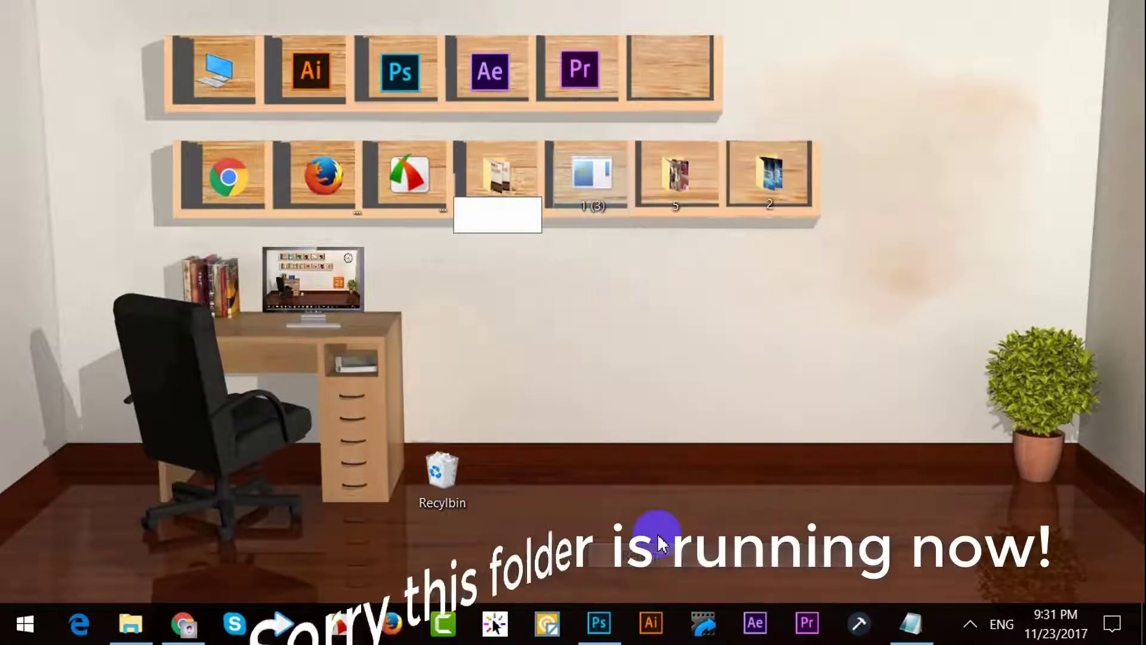
{"action": "left_click", "coordinate": [733, 405]}
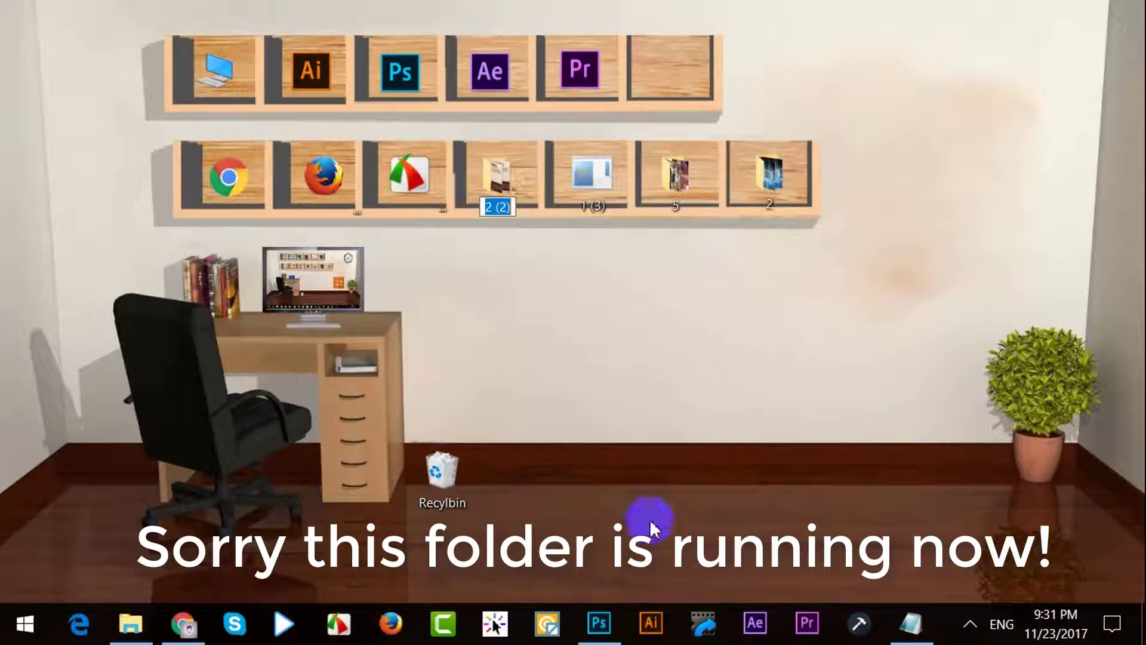
{"action": "key", "text": "Return"}
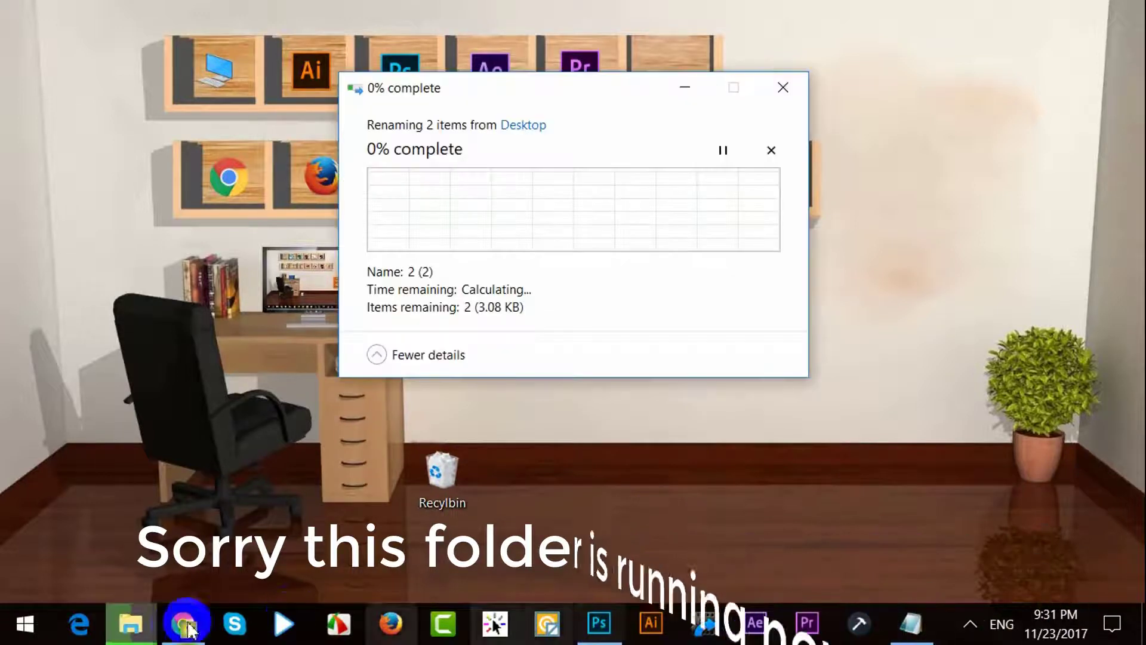
{"action": "left_click", "coordinate": [625, 305]}
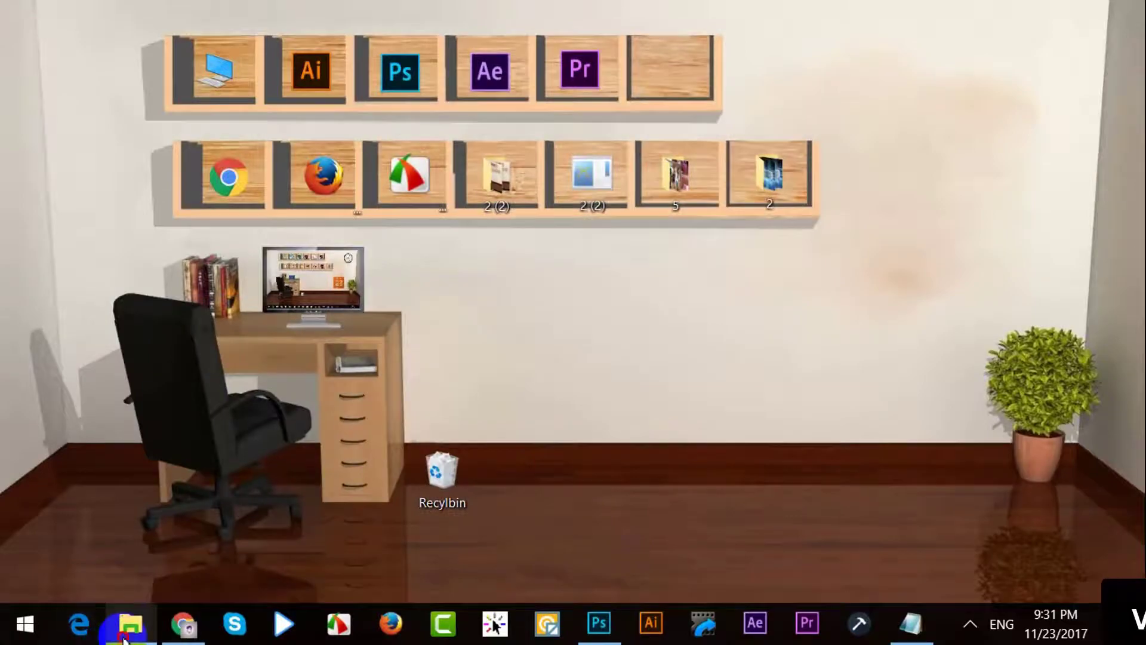
{"action": "left_click", "coordinate": [130, 624]}
{"action": "key", "text": "super+d"}
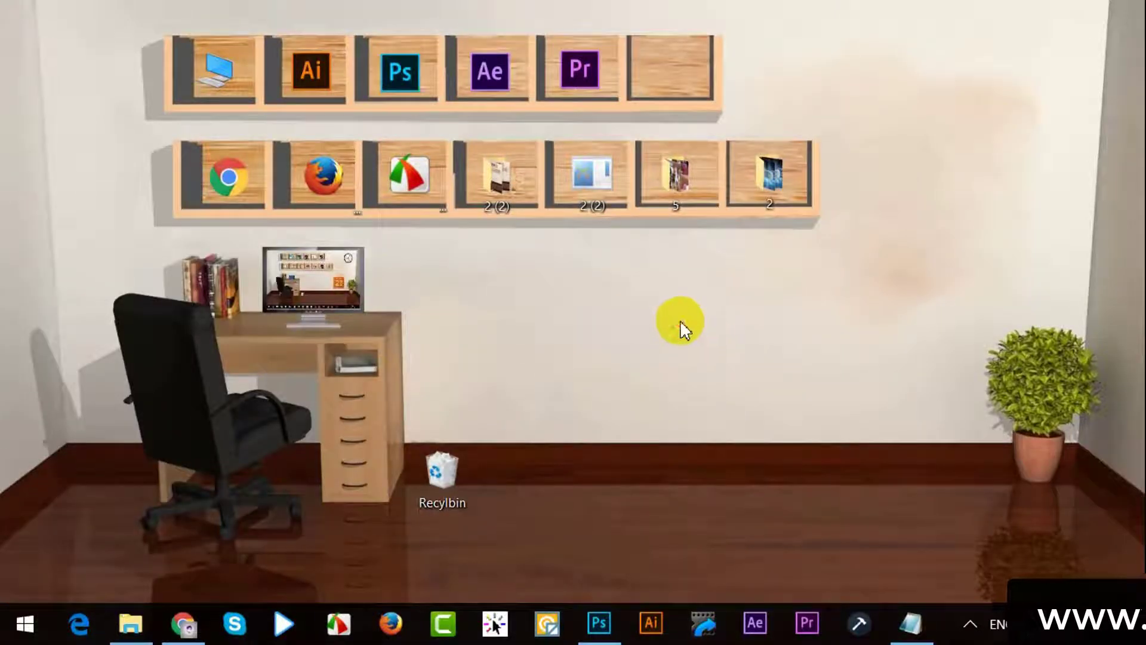
Rename the window-style shortcut in the fifth lower shelf compartment with invisible characters (code 255) to hide its label.
{"action": "right_click", "coordinate": [596, 206]}
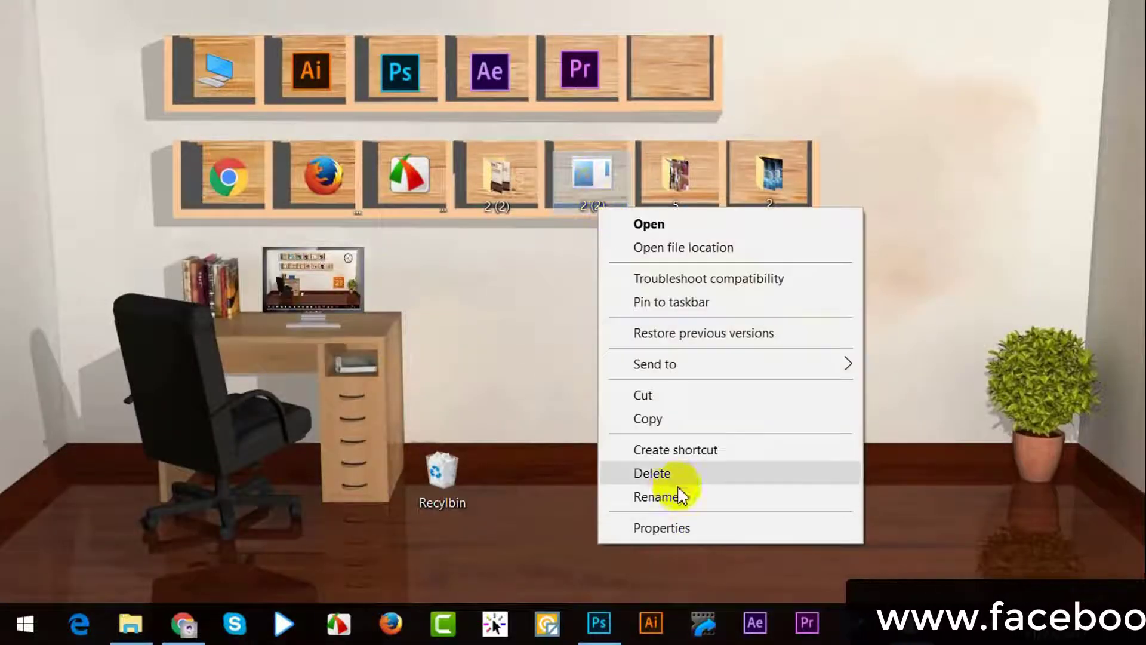
{"action": "left_click", "coordinate": [690, 500]}
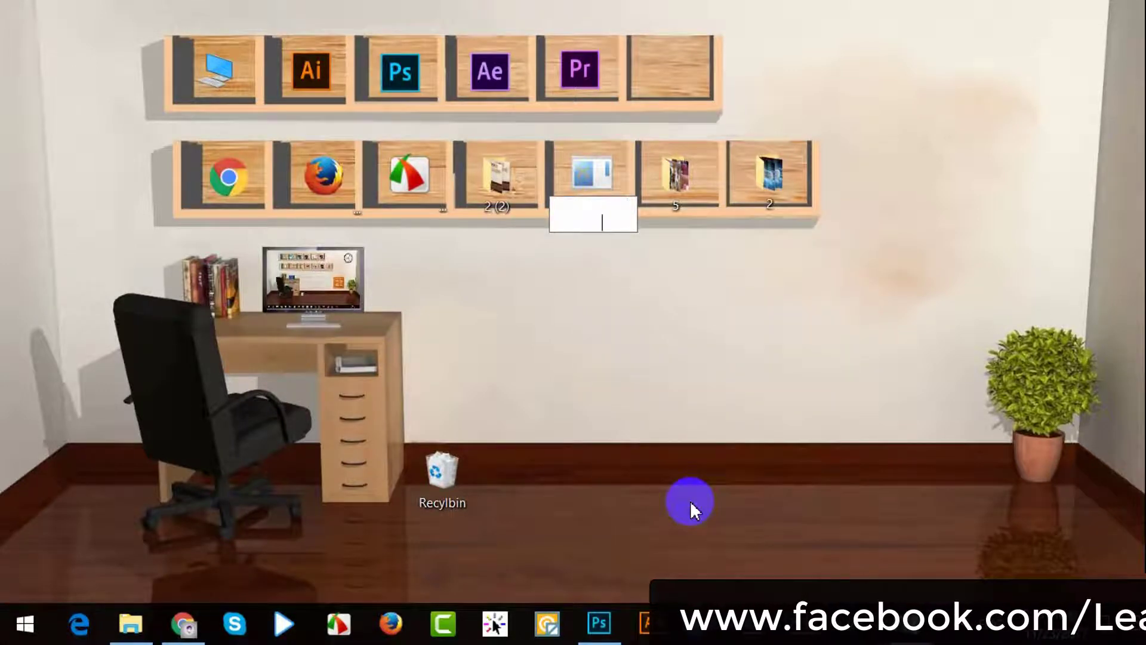
{"action": "key", "text": "Return"}
Rename the folder 5 in the sixth lower shelf compartment with invisible characters (code 255) to hide its label.
{"action": "right_click", "coordinate": [679, 204]}
{"action": "left_click", "coordinate": [688, 174]}
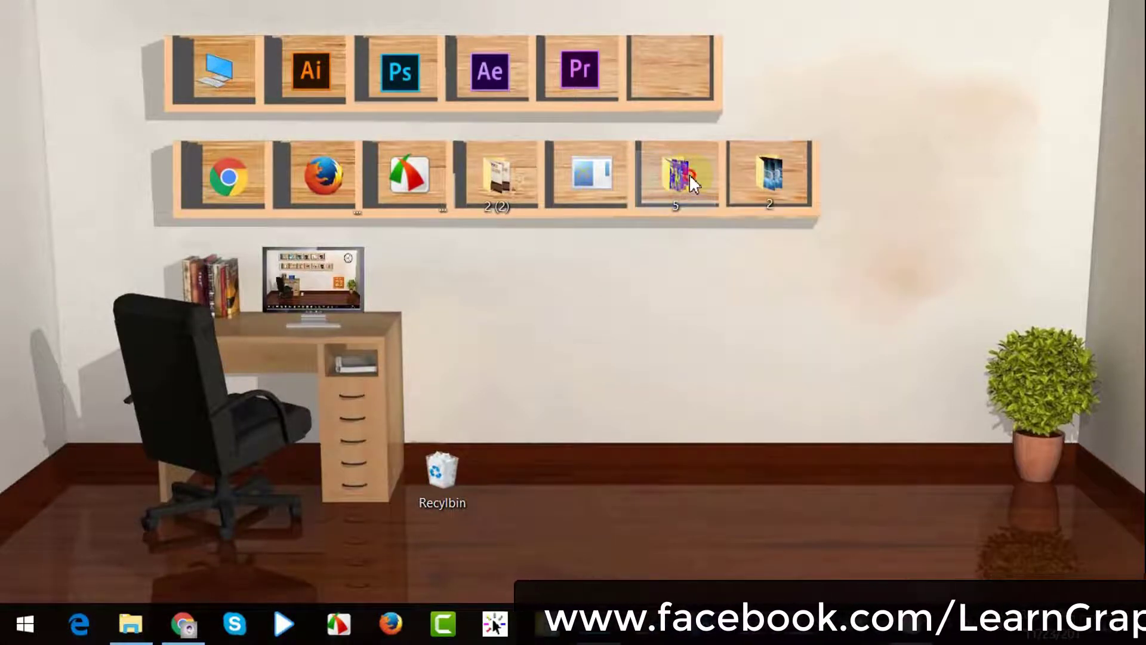
{"action": "right_click", "coordinate": [689, 173]}
{"action": "left_click", "coordinate": [763, 555]}
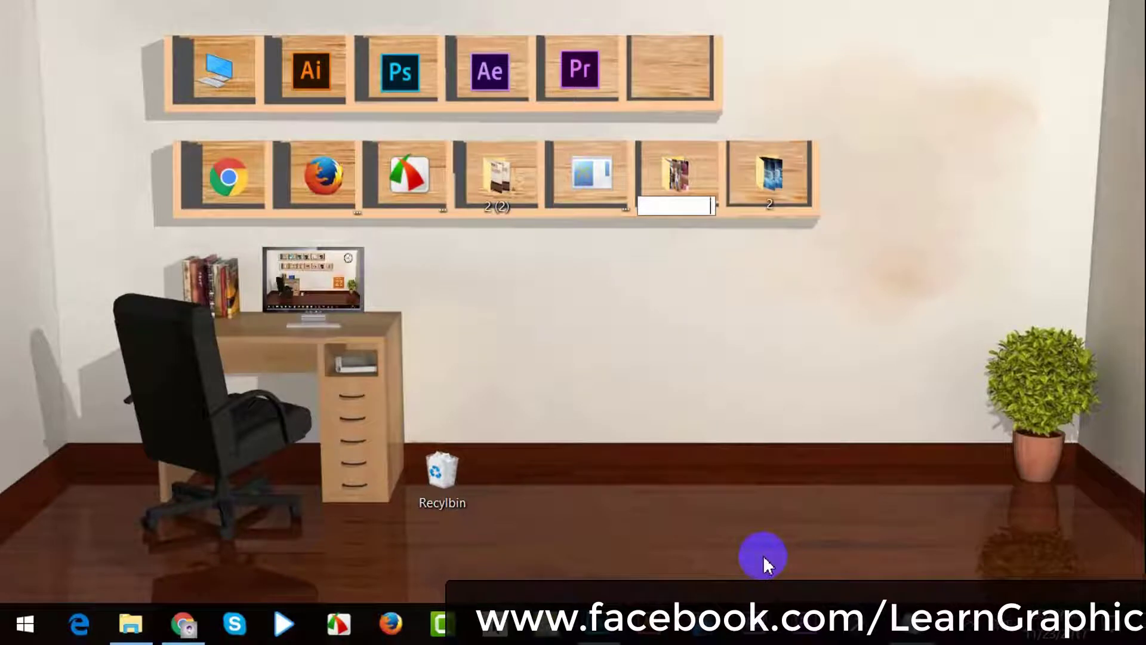
Rename the folder 2 in the last lower shelf compartment with invisible characters (code 255) to hide its label.
{"action": "right_click", "coordinate": [768, 174]}
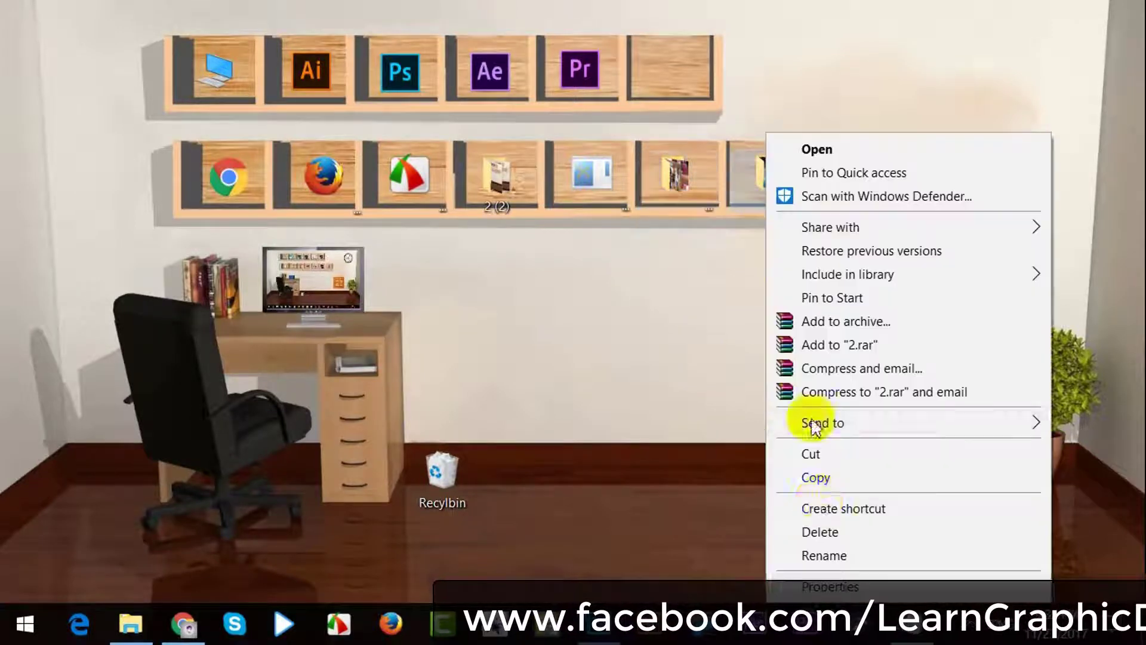
{"action": "left_click", "coordinate": [826, 555]}
{"action": "key", "text": "Return"}
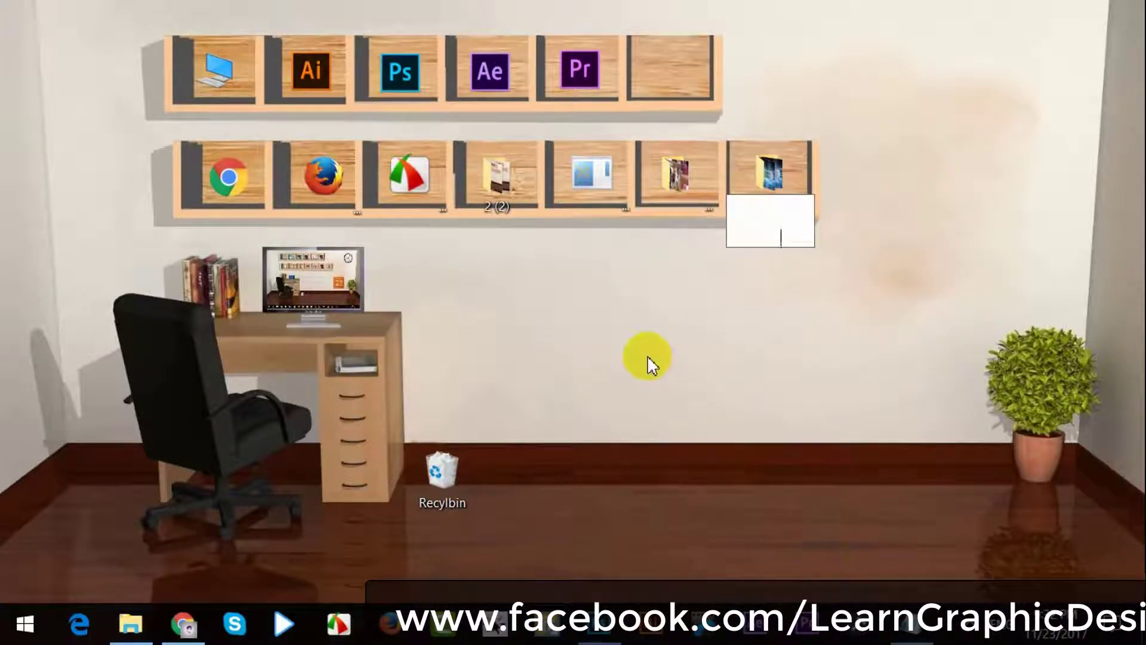
Rename the Recylbin icon with invisible characters (code 255) and move it slightly lower on the floor beside the desk.
{"action": "right_click", "coordinate": [481, 501]}
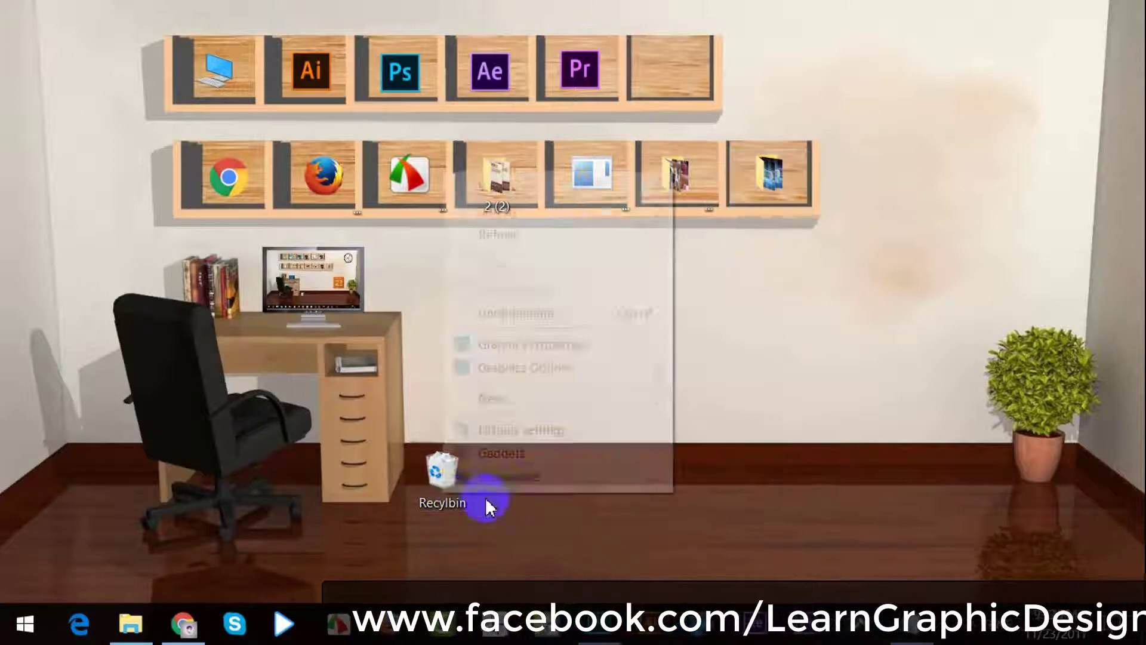
{"action": "left_click", "coordinate": [498, 479]}
{"action": "right_click", "coordinate": [453, 469]}
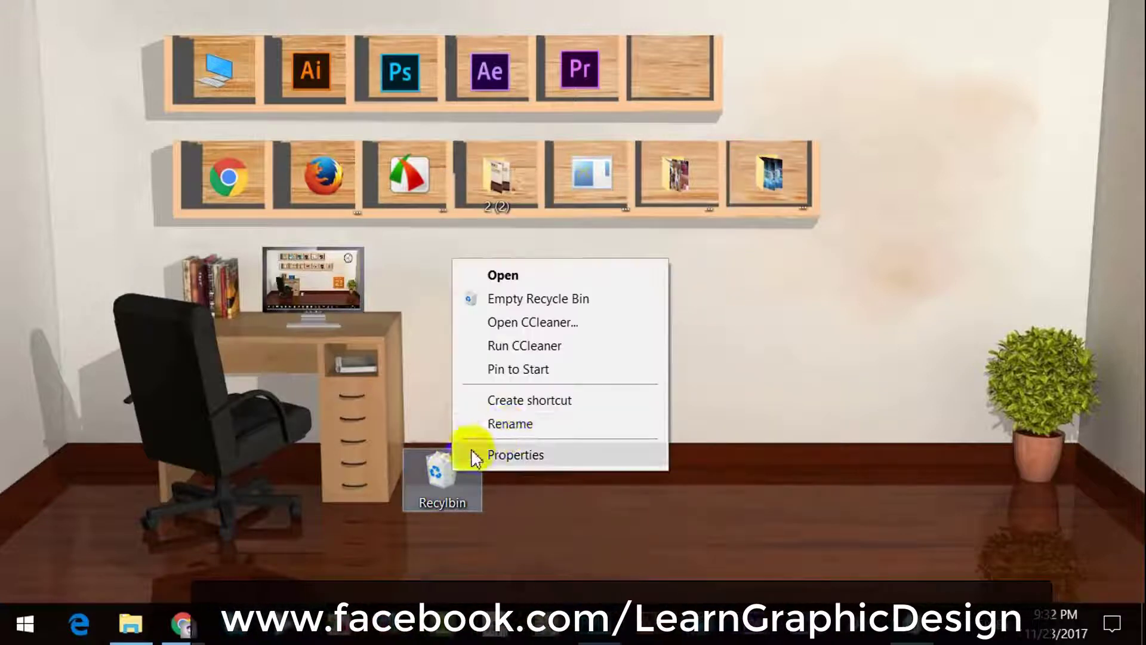
{"action": "left_click", "coordinate": [507, 428]}
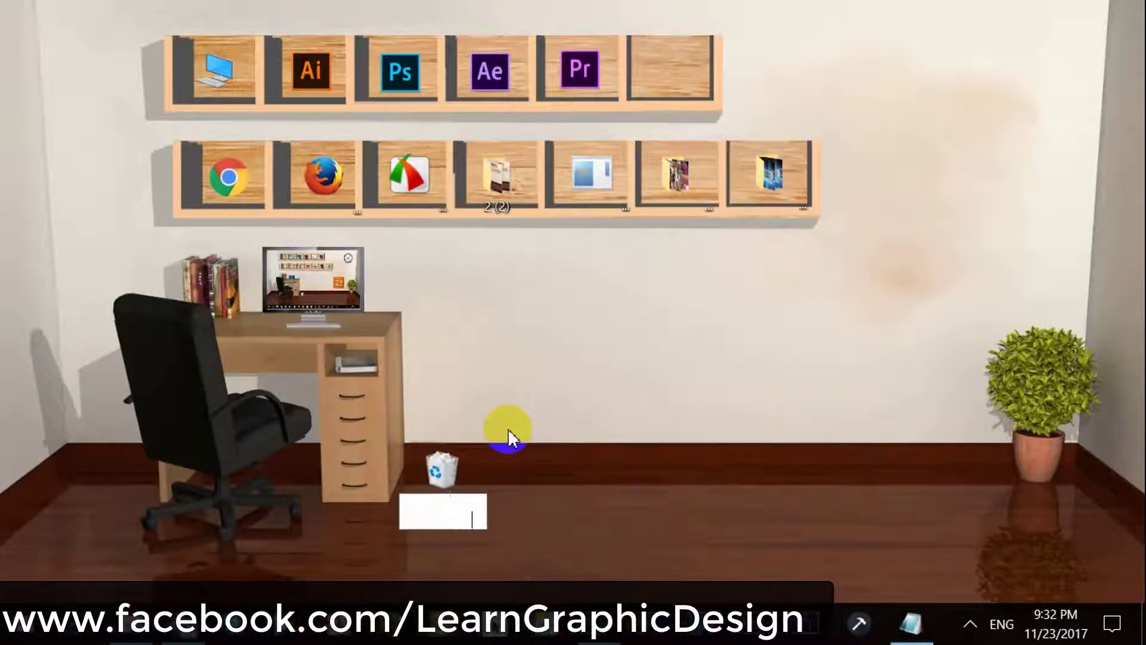
{"action": "key", "text": "Return"}
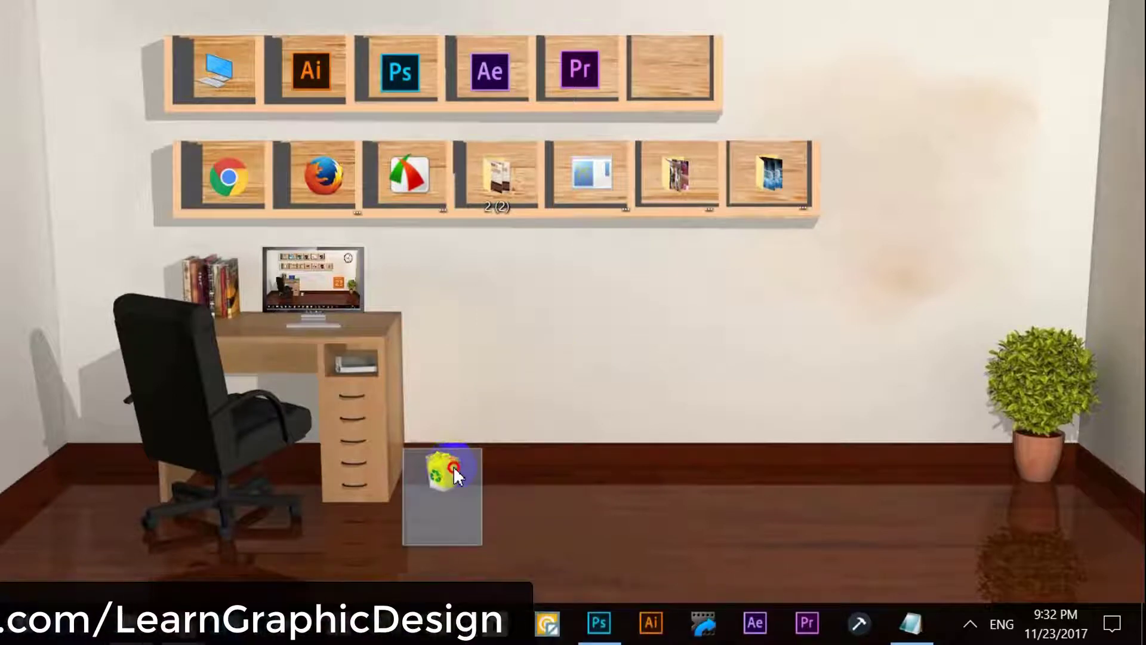
{"action": "left_click", "coordinate": [498, 380]}
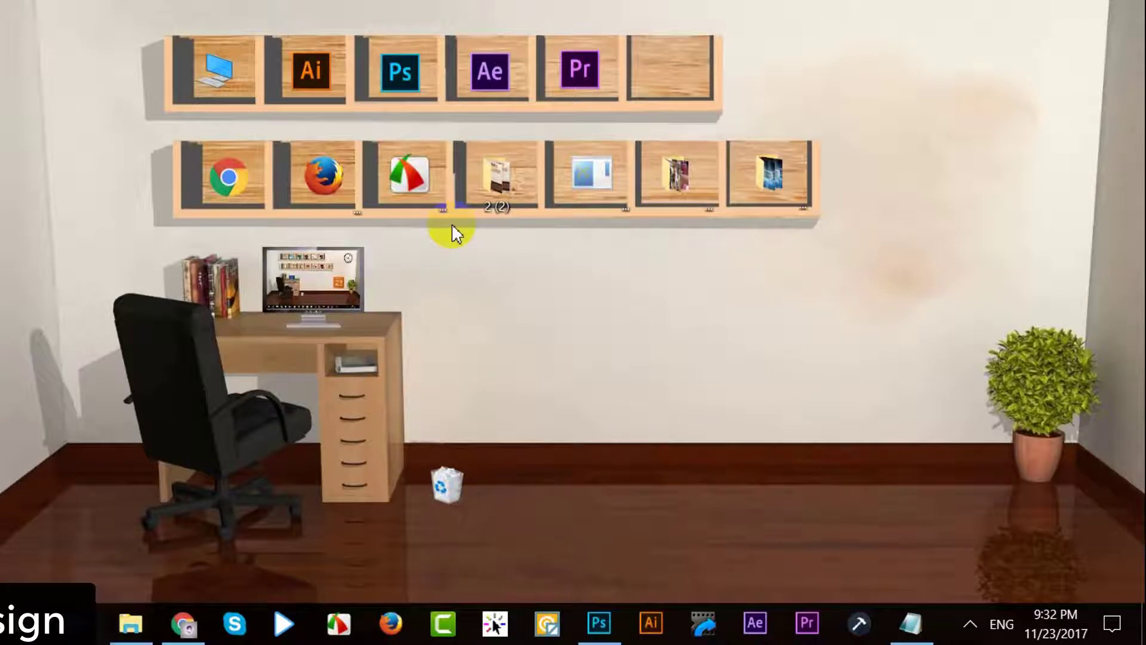
Test the unlabelled shelf icons by opening and closing Computer, and opening Chrome.
{"action": "left_click_drag", "start_coordinate": [231, 121], "coordinate": [273, 74]}
{"action": "double_click", "coordinate": [222, 74]}
{"action": "left_click", "coordinate": [1103, 14]}
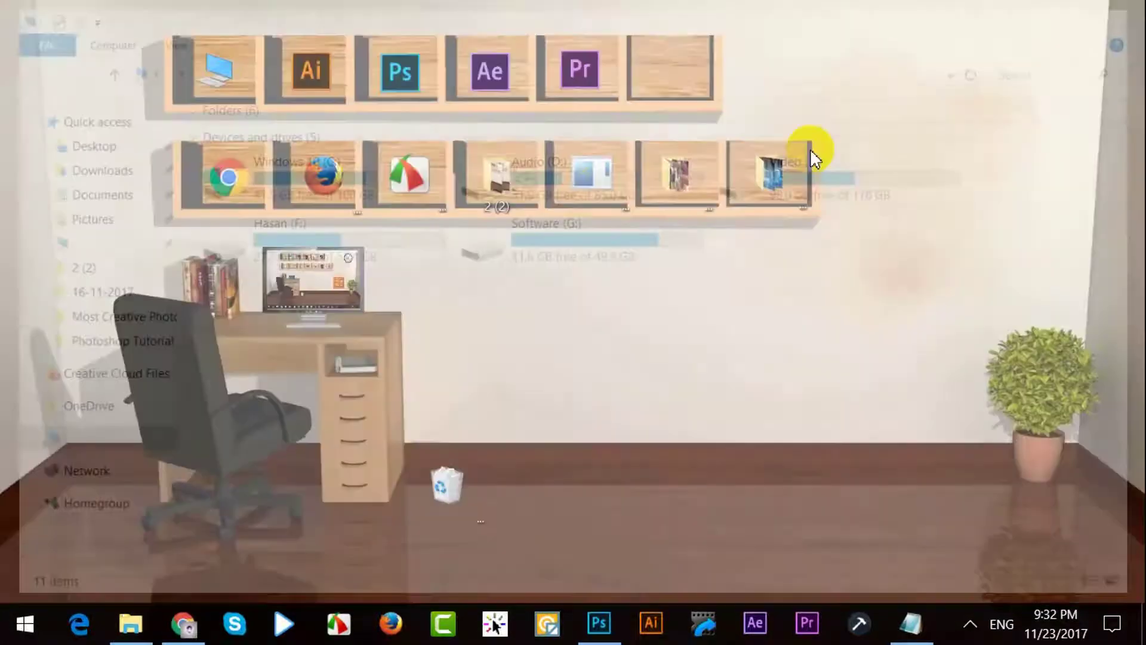
{"action": "double_click", "coordinate": [238, 176]}
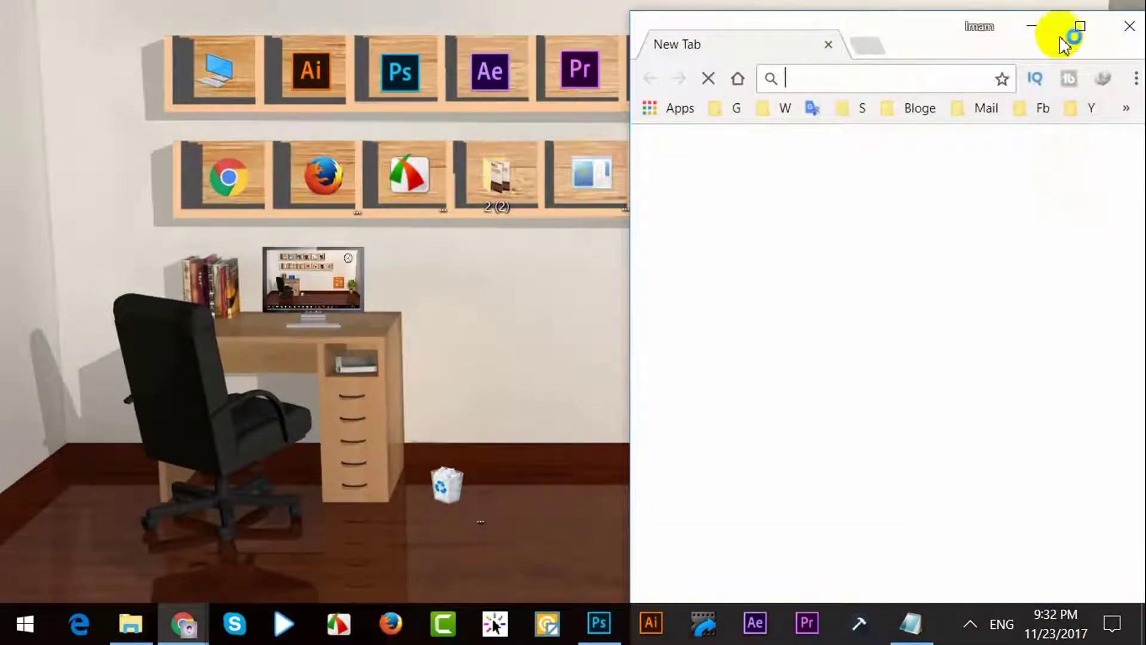
Close the blank Chrome window opened from the lower shelf.
{"action": "left_click", "coordinate": [1116, 30]}
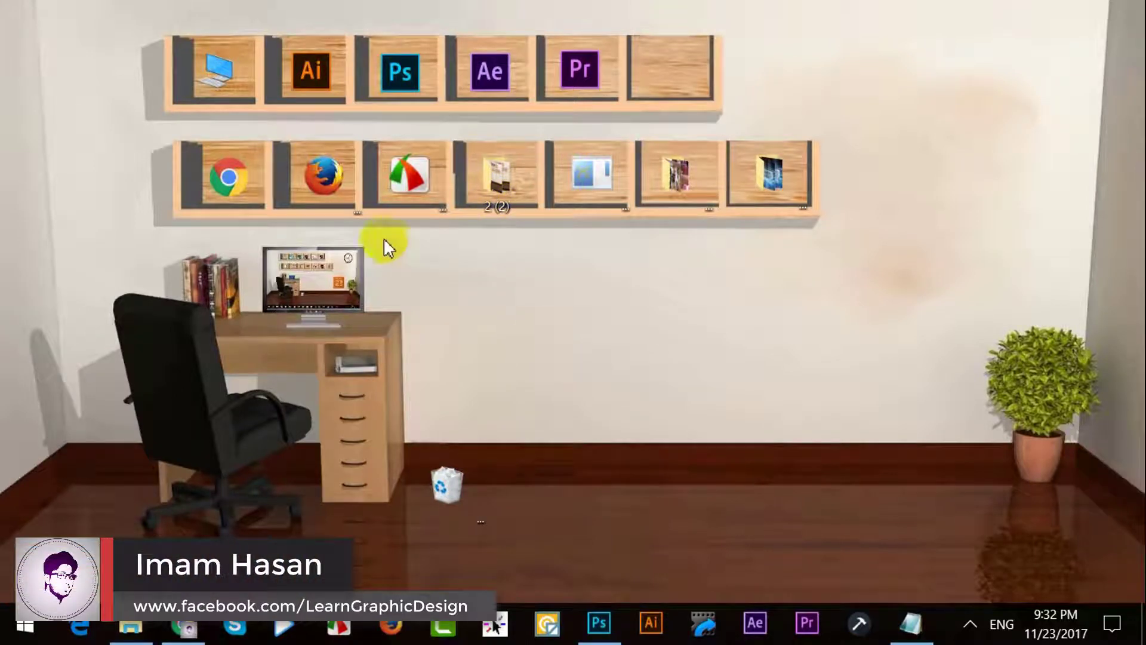
{"action": "left_click", "coordinate": [425, 473]}
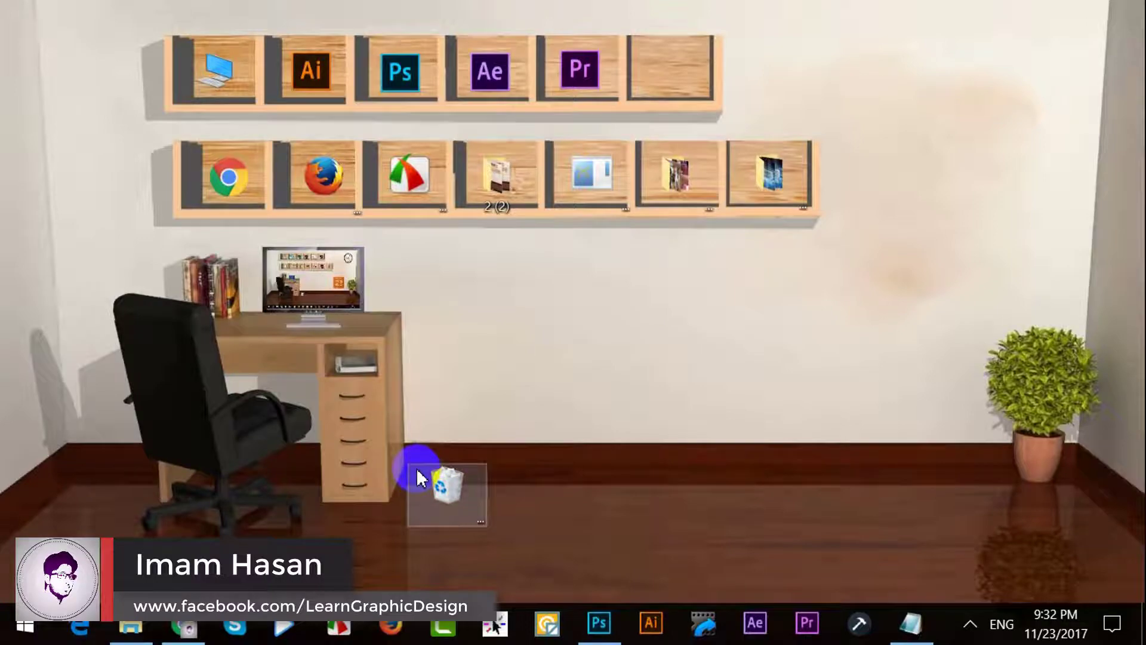
In Chrome, close the Classic 3D Desktop wallpaper page and view the heading of the Shortcut Arrow tutorial.
{"action": "left_click", "coordinate": [183, 623]}
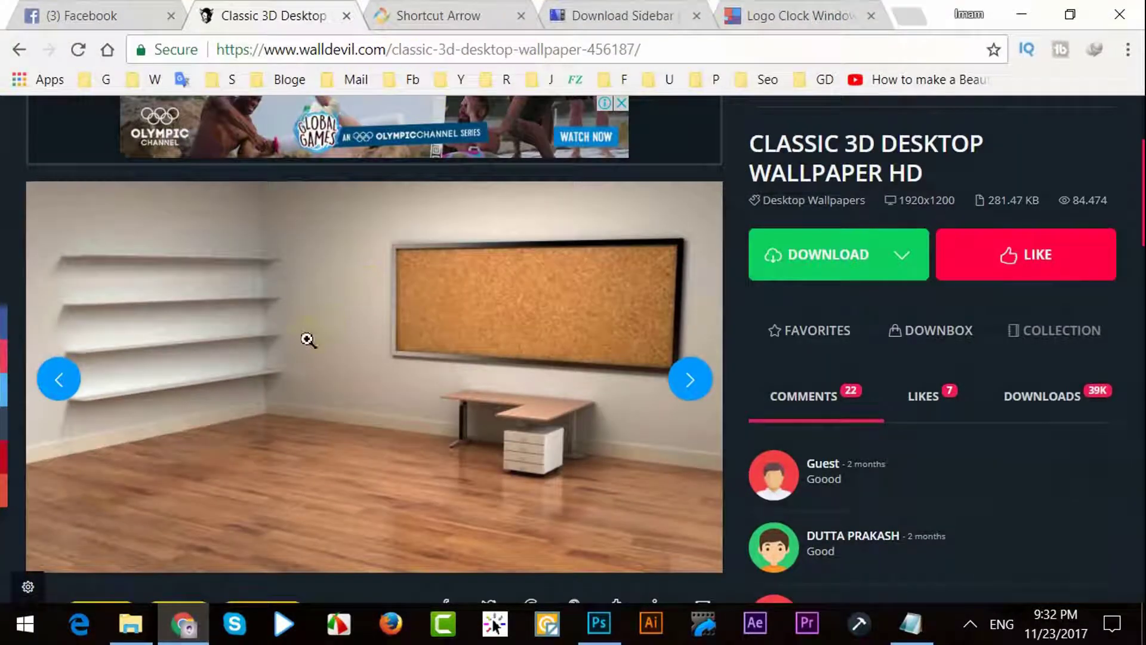
{"action": "scroll", "coordinate": [397, 314], "scroll_direction": "down", "scroll_amount": 7}
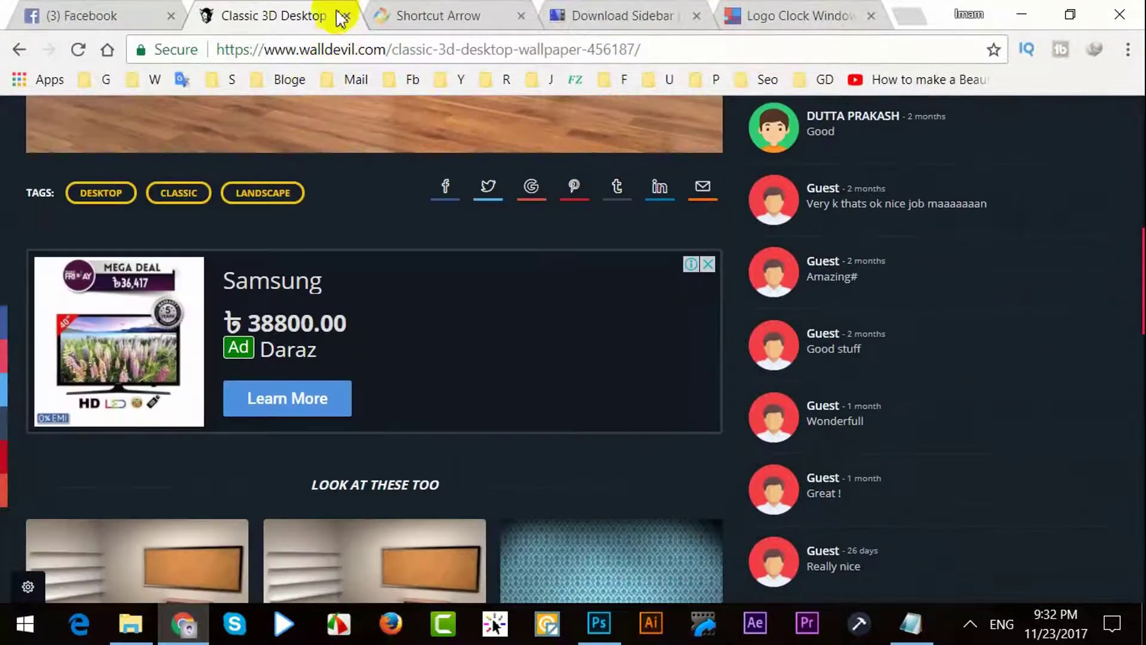
{"action": "left_click", "coordinate": [345, 15]}
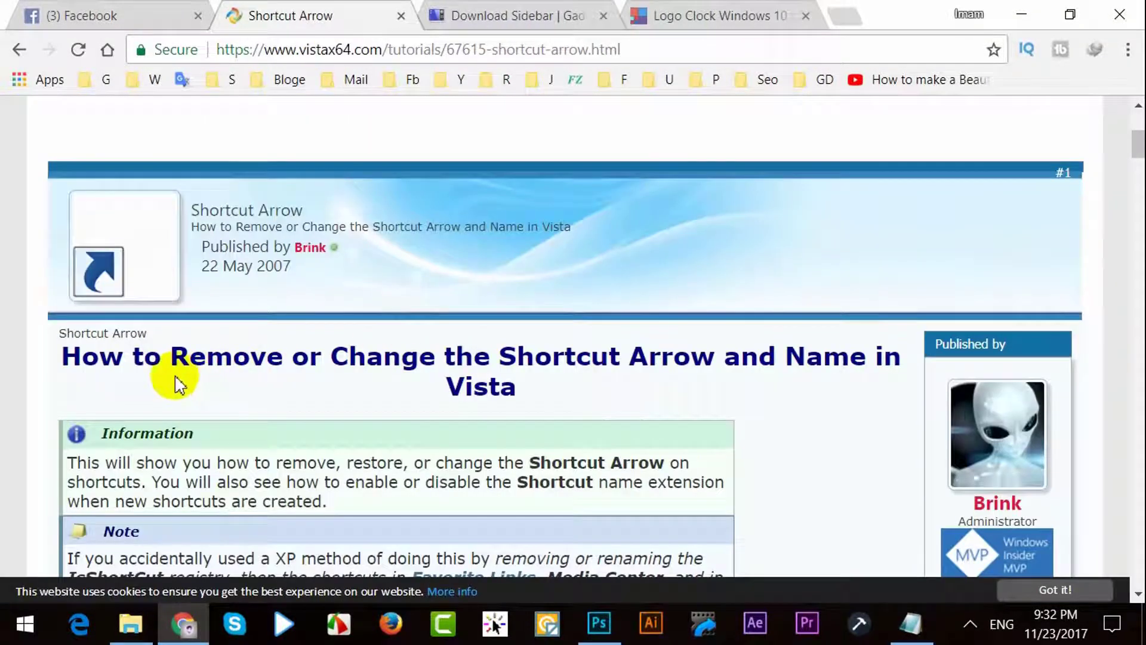
{"action": "left_click_drag", "start_coordinate": [122, 360], "coordinate": [727, 365]}
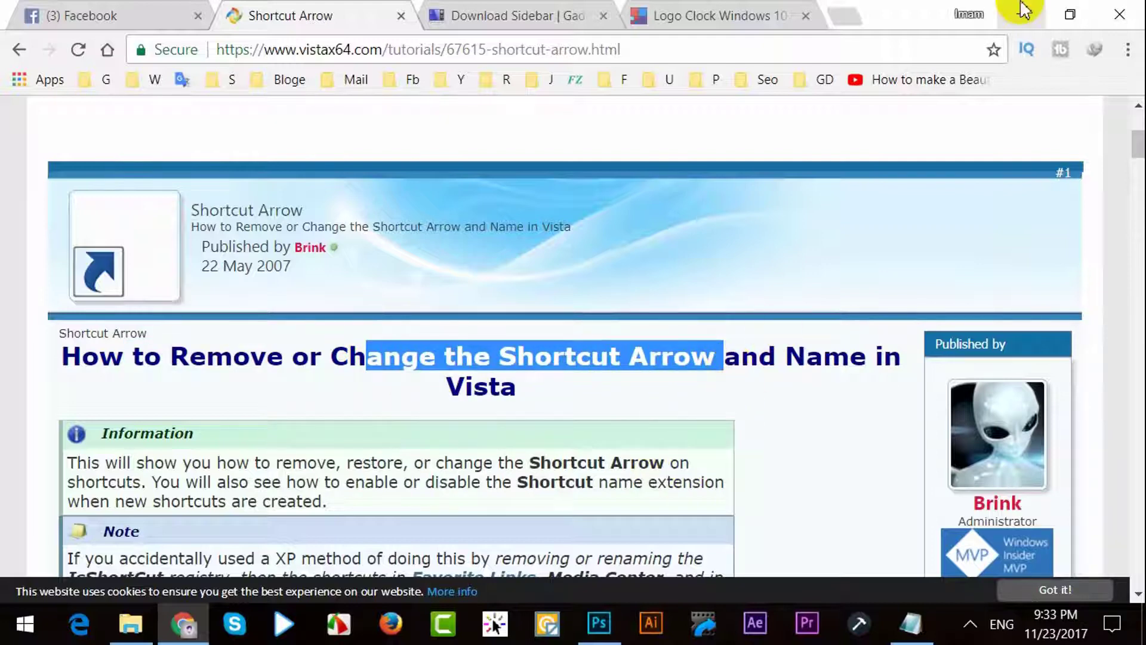
{"action": "left_click", "coordinate": [1021, 14]}
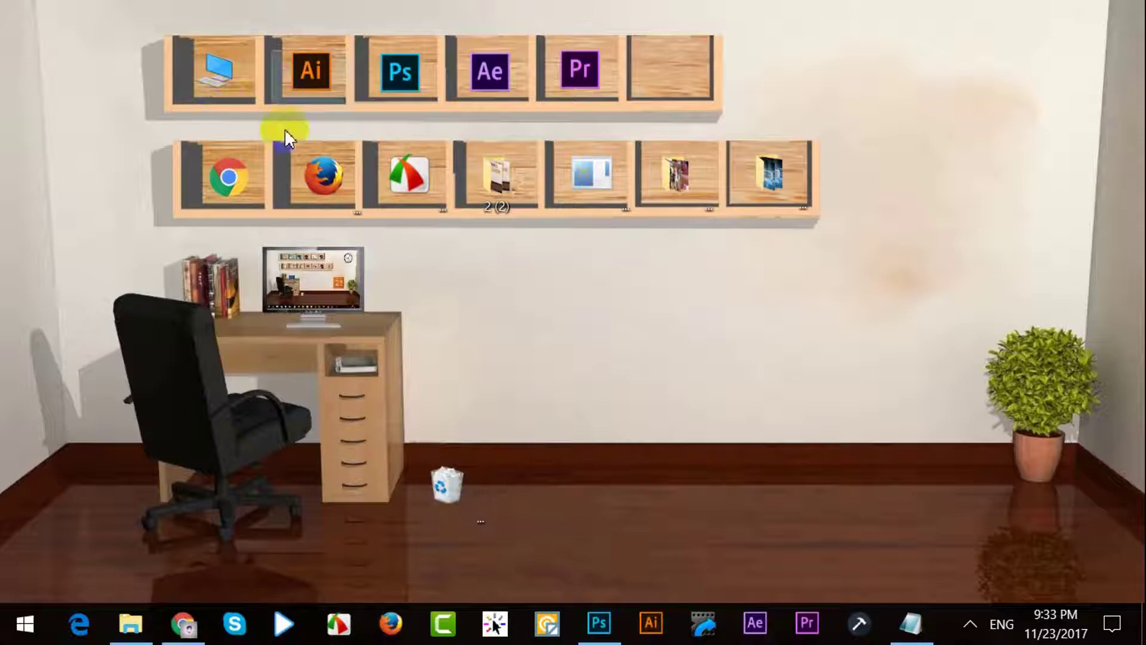
Open Vista Shortcut Overlay Manager from the fifth compartment of the lower shelf.
{"action": "left_click", "coordinate": [605, 192]}
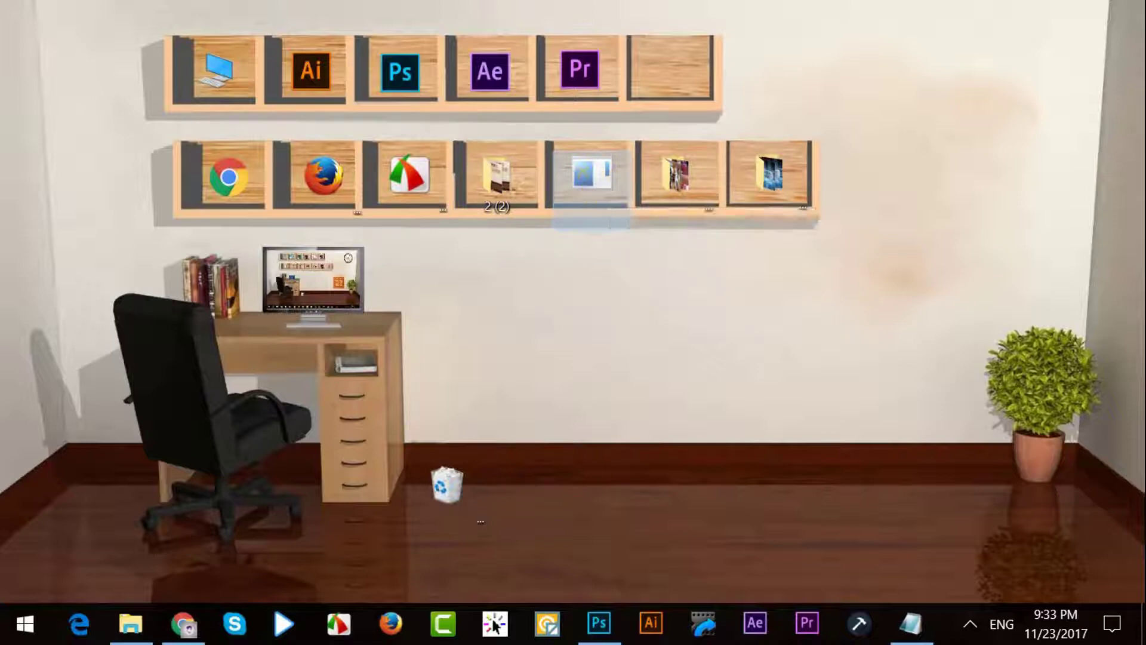
{"action": "left_click", "coordinate": [561, 334]}
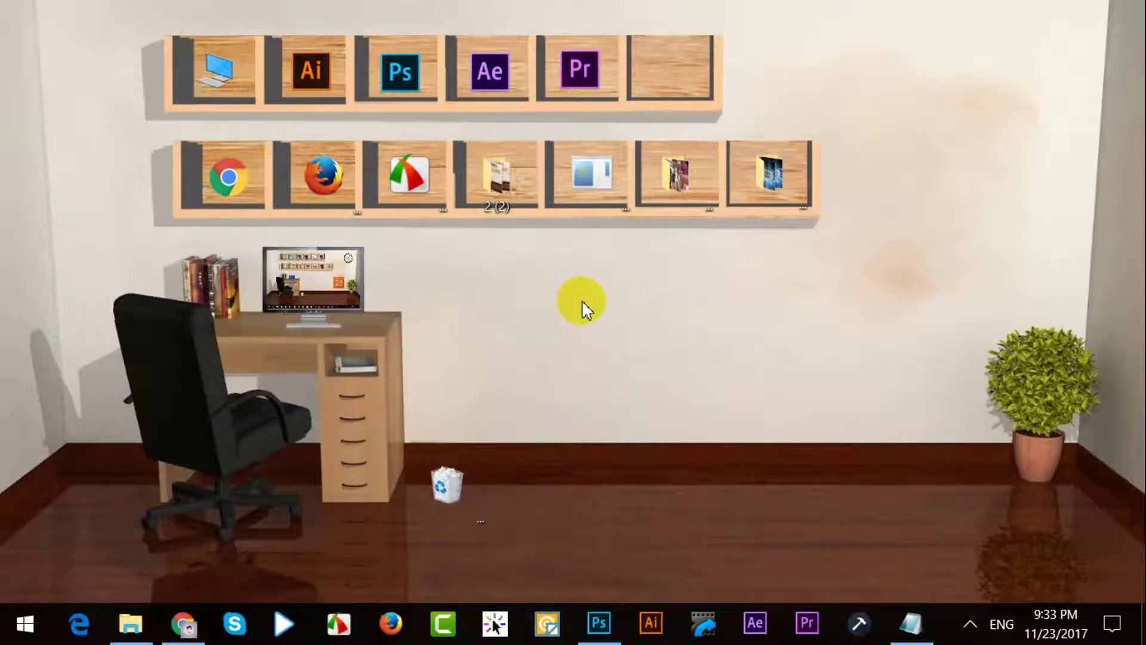
{"action": "left_click_drag", "start_coordinate": [464, 122], "coordinate": [571, 104]}
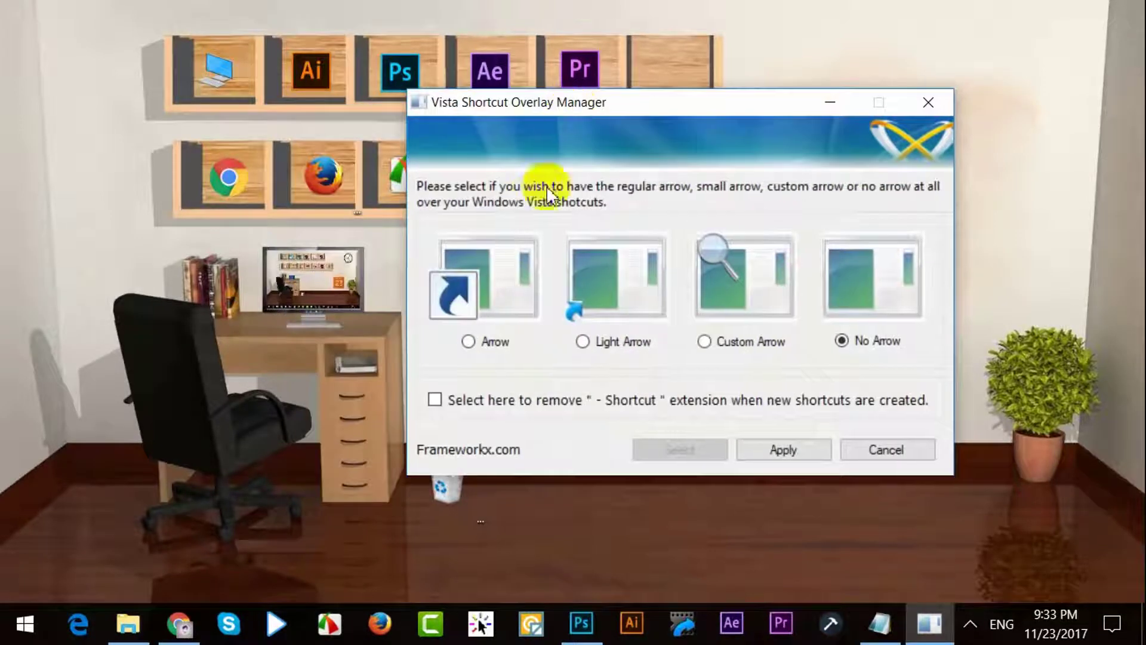
Apply the No Arrow overlay to the shortcuts, close the overlay manager and refresh the desktop.
{"action": "left_click", "coordinate": [468, 342]}
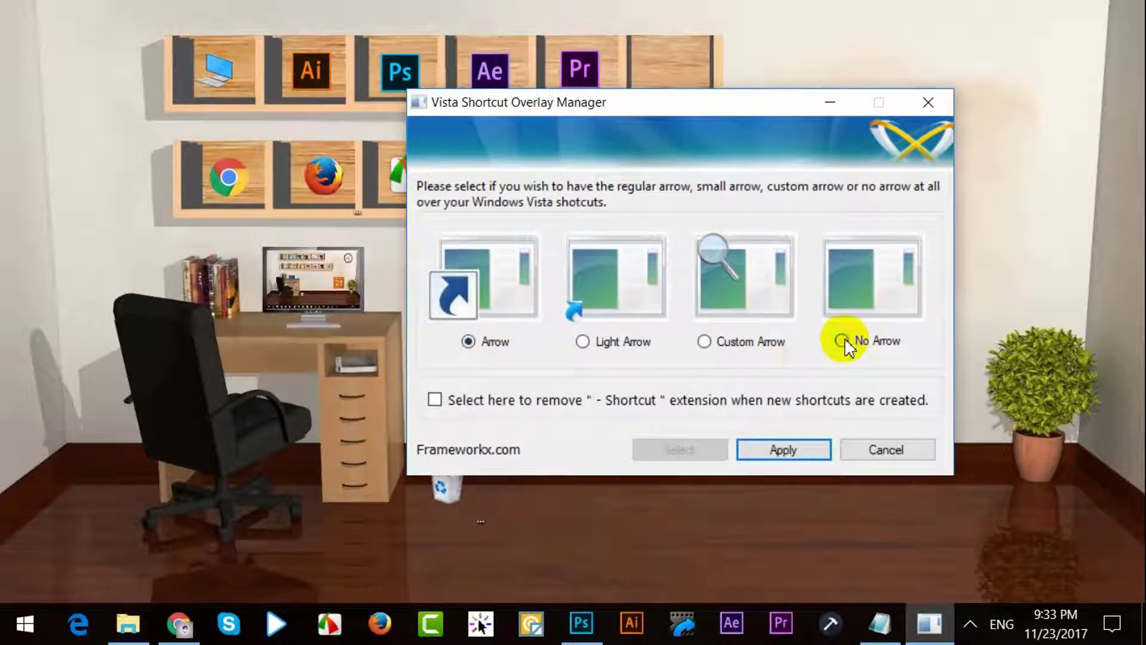
{"action": "left_click", "coordinate": [799, 446]}
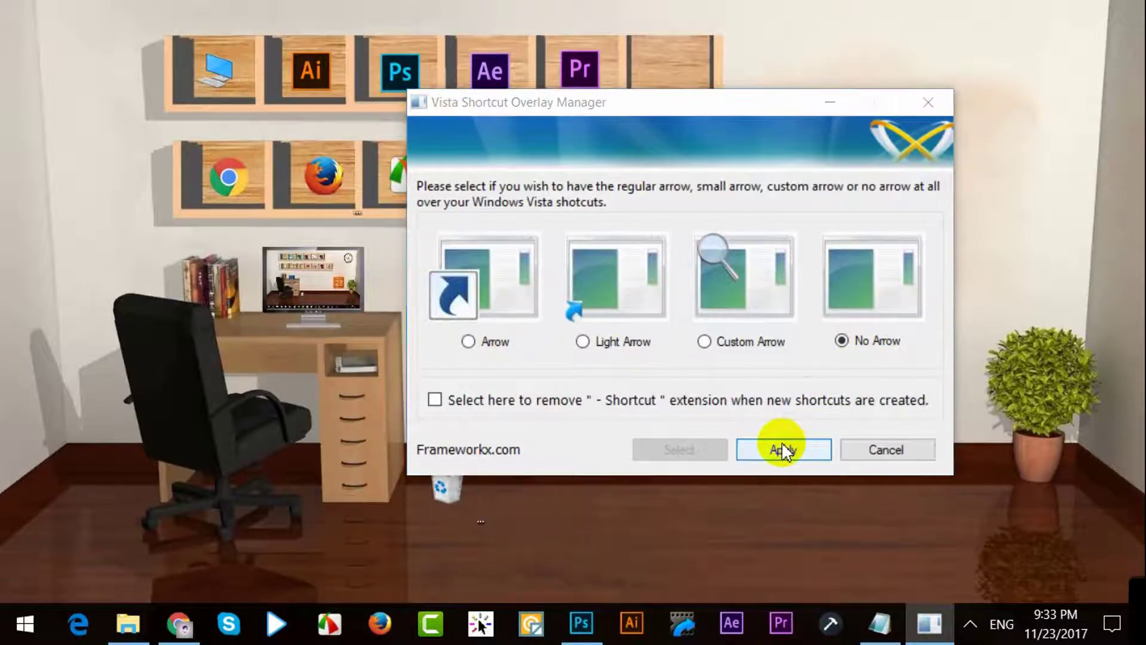
{"action": "left_click", "coordinate": [614, 385]}
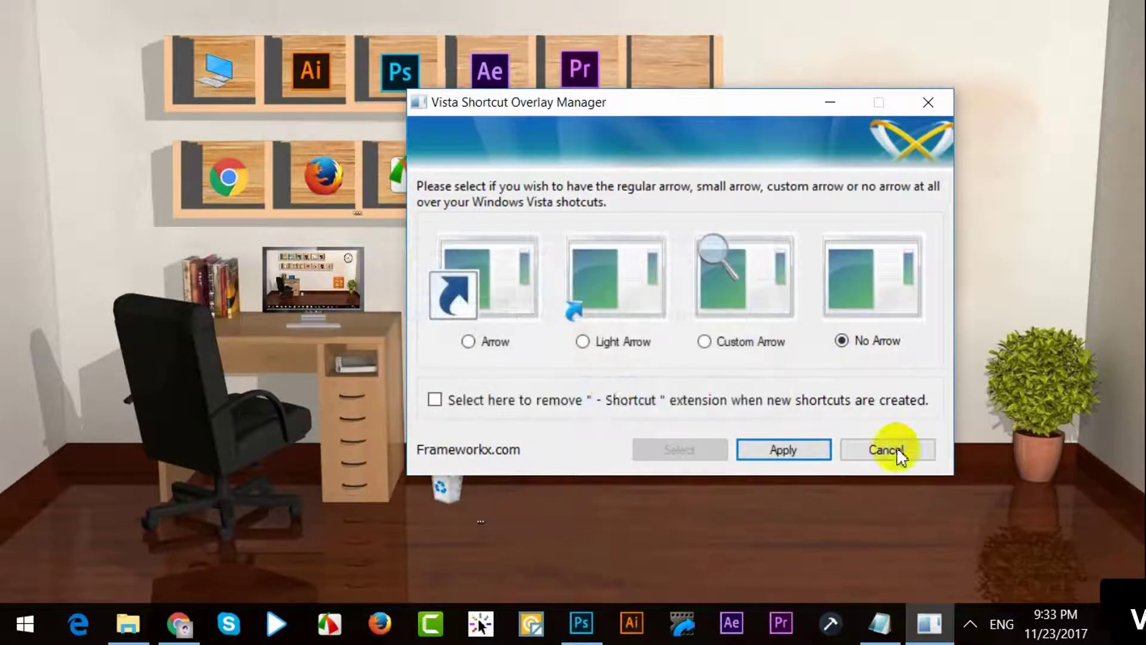
{"action": "left_click", "coordinate": [740, 358]}
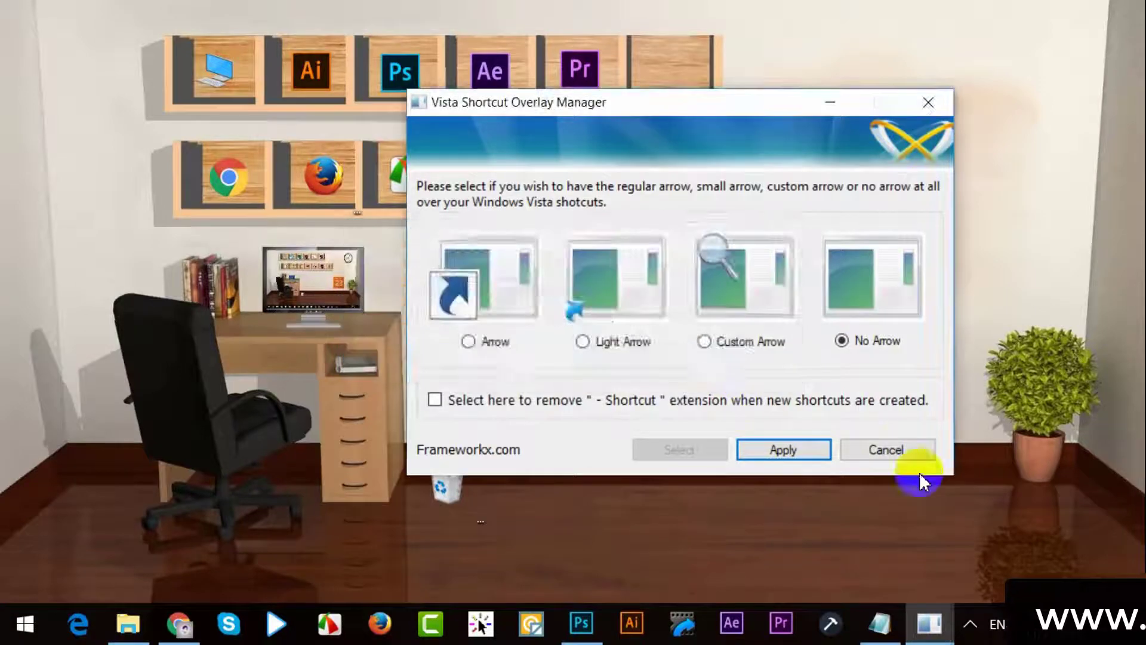
{"action": "left_click", "coordinate": [896, 451]}
{"action": "right_click", "coordinate": [771, 283]}
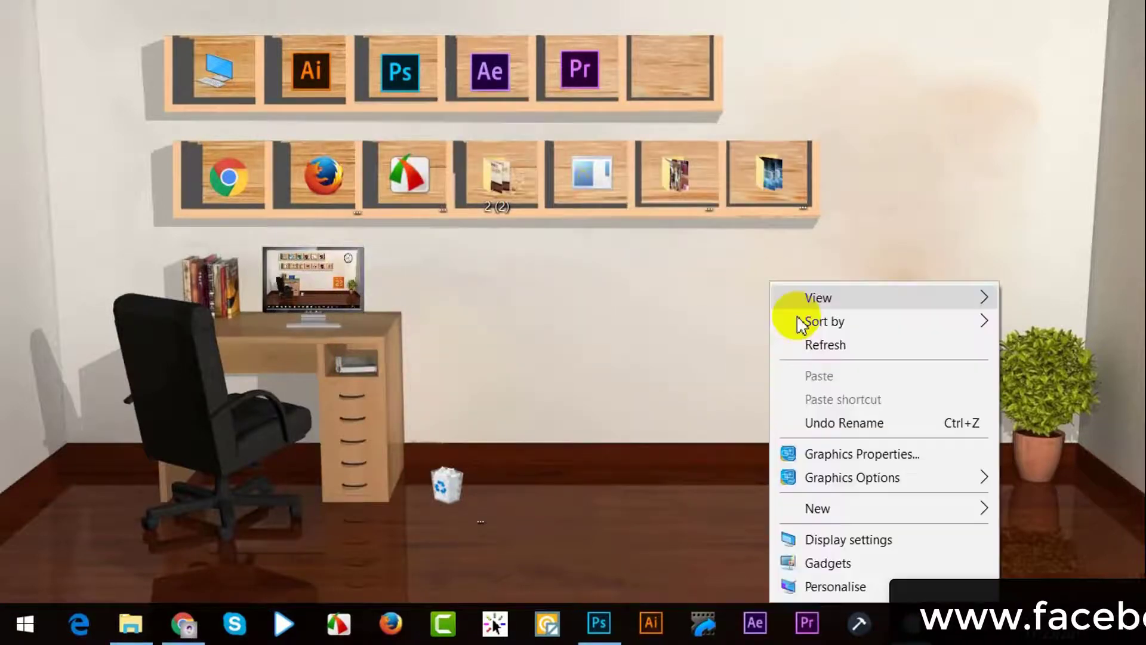
{"action": "left_click", "coordinate": [844, 344]}
Examine the Shortcut Arrow tutorial in Chrome for the 32-bit and 64-bit downloads of Vista Shortcut Overlay Remover.
{"action": "left_click", "coordinate": [197, 621]}
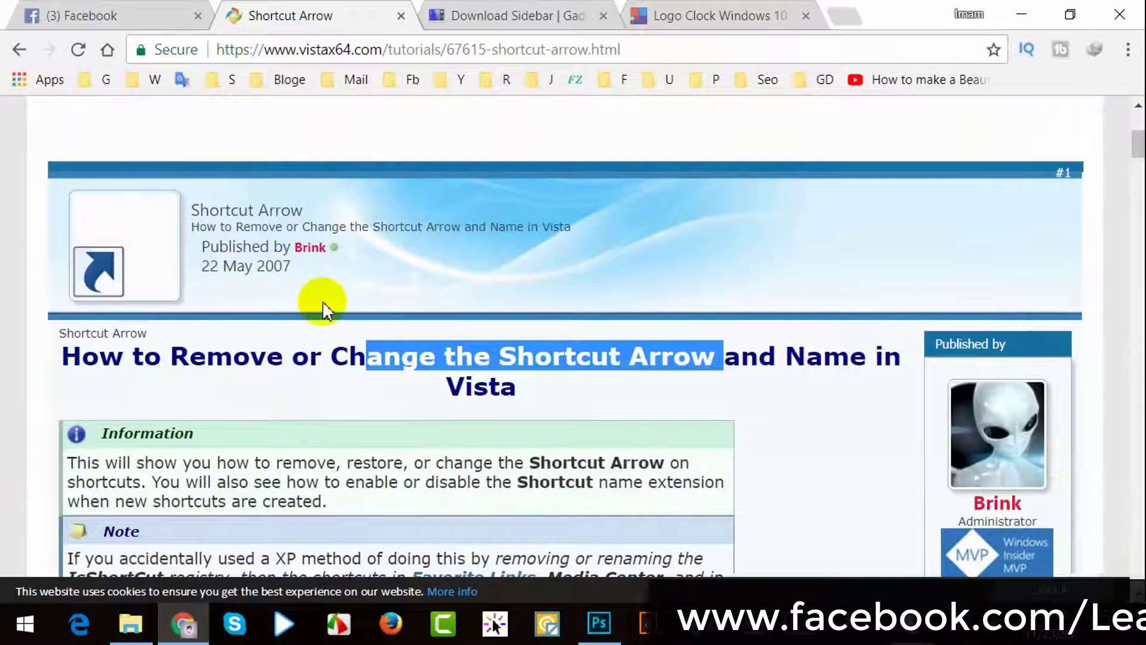
{"action": "scroll", "coordinate": [410, 366], "scroll_direction": "down", "scroll_amount": 3}
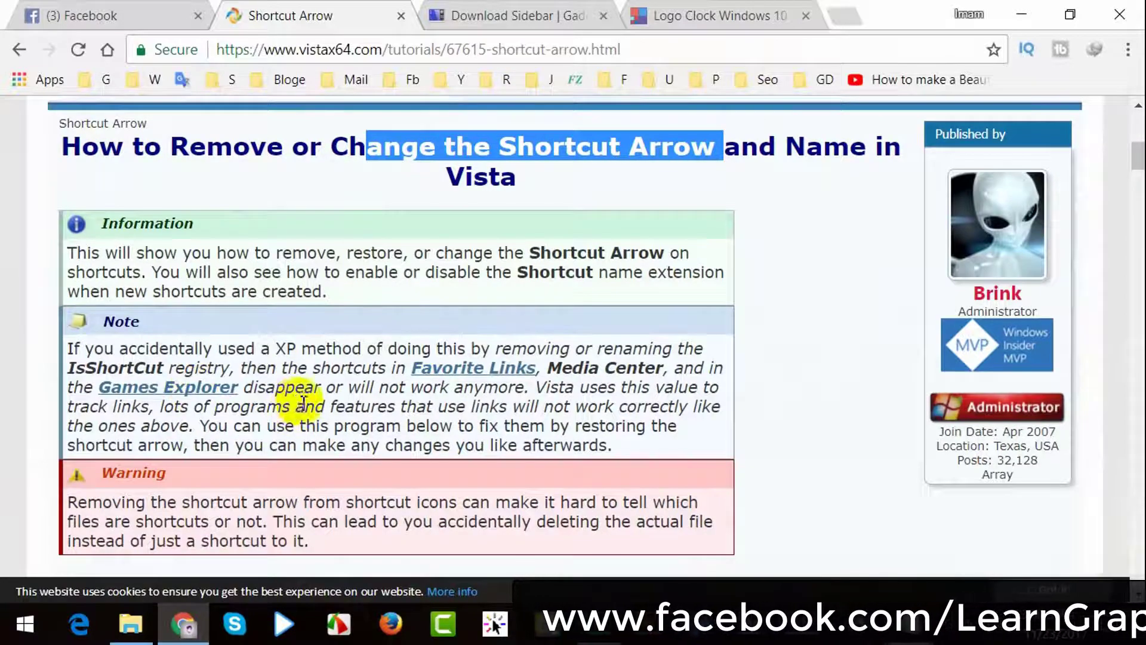
{"action": "scroll", "coordinate": [303, 403], "scroll_direction": "down", "scroll_amount": 7}
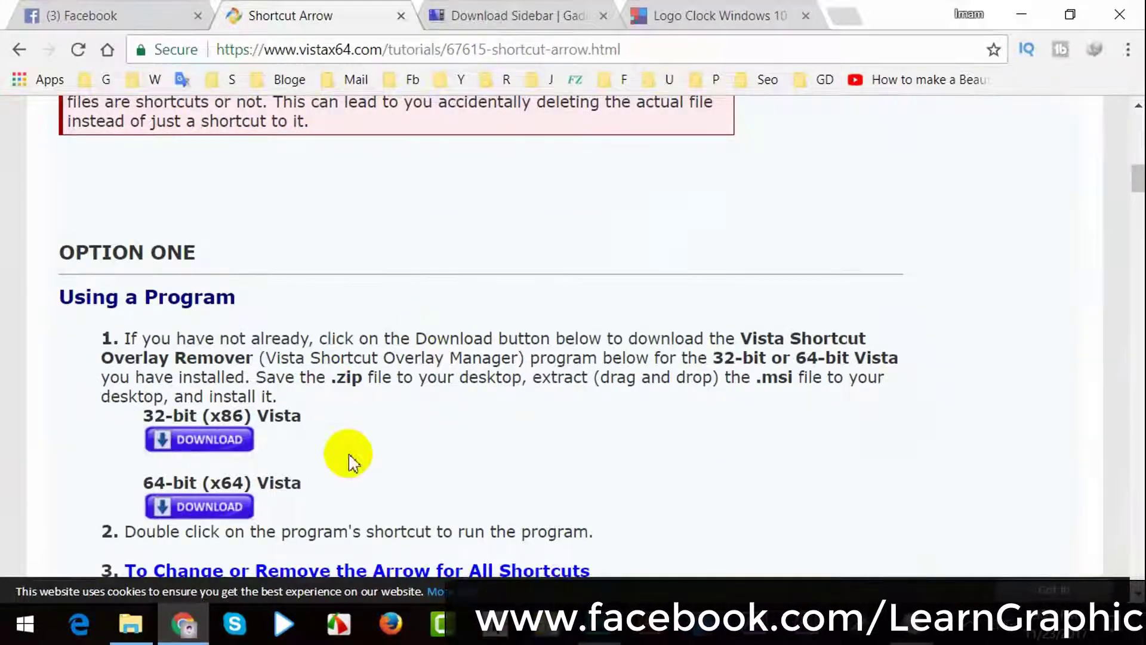
{"action": "scroll", "coordinate": [352, 463], "scroll_direction": "down", "scroll_amount": 3}
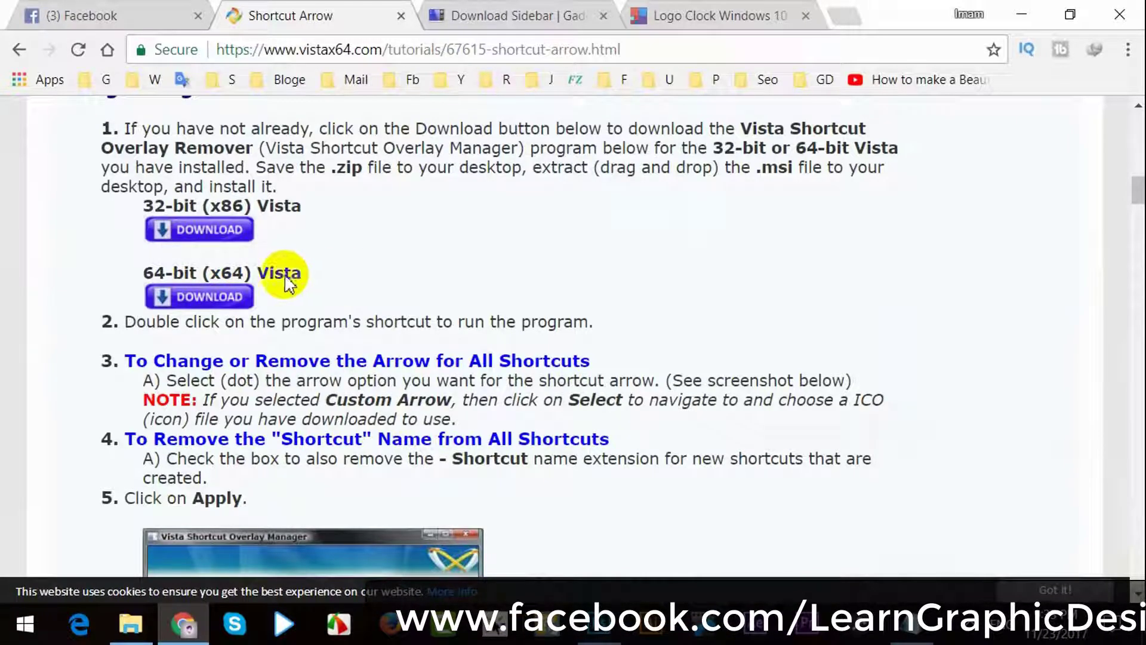
{"action": "left_click_drag", "start_coordinate": [166, 205], "coordinate": [304, 204]}
{"action": "left_click", "coordinate": [254, 271]}
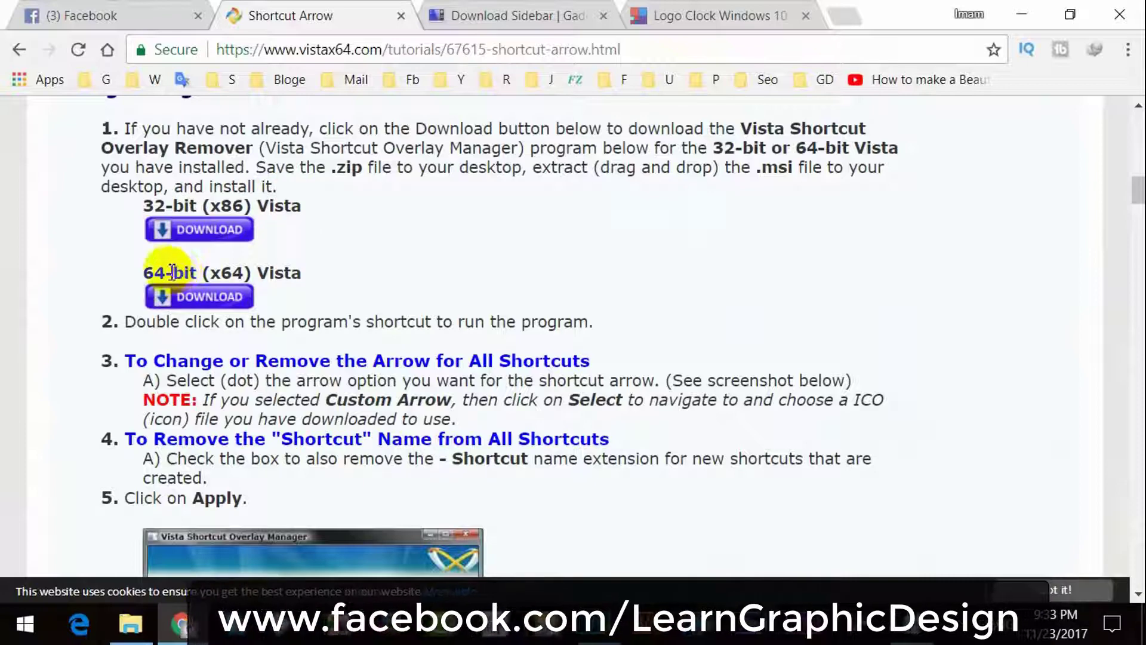
{"action": "left_click_drag", "start_coordinate": [173, 272], "coordinate": [295, 272]}
{"action": "left_click", "coordinate": [460, 313]}
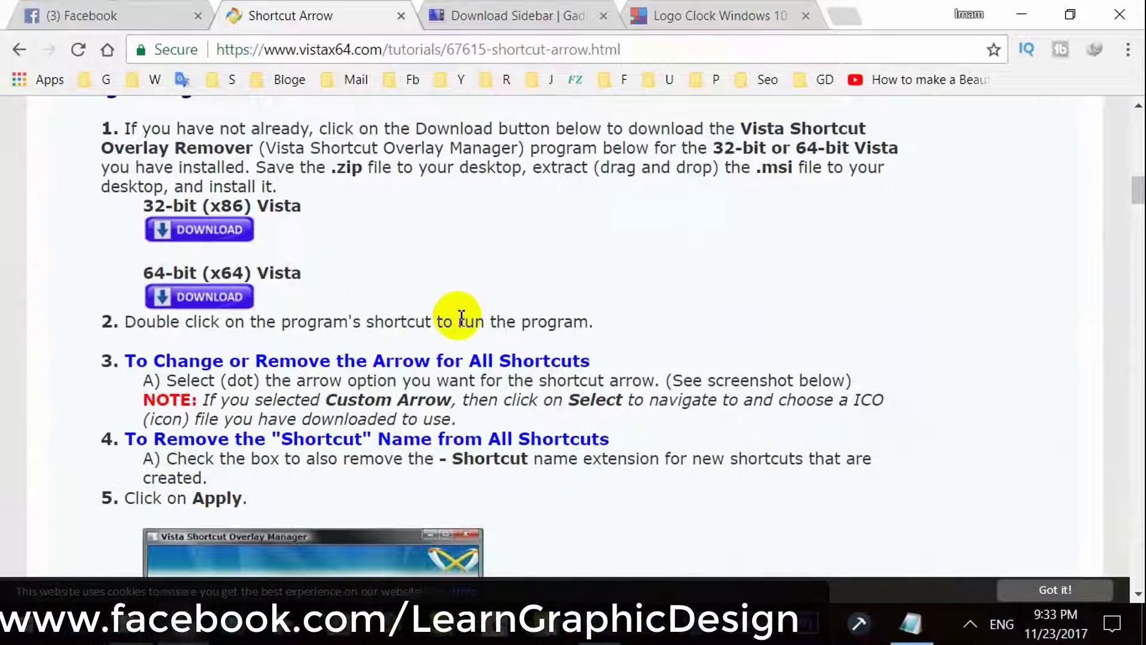
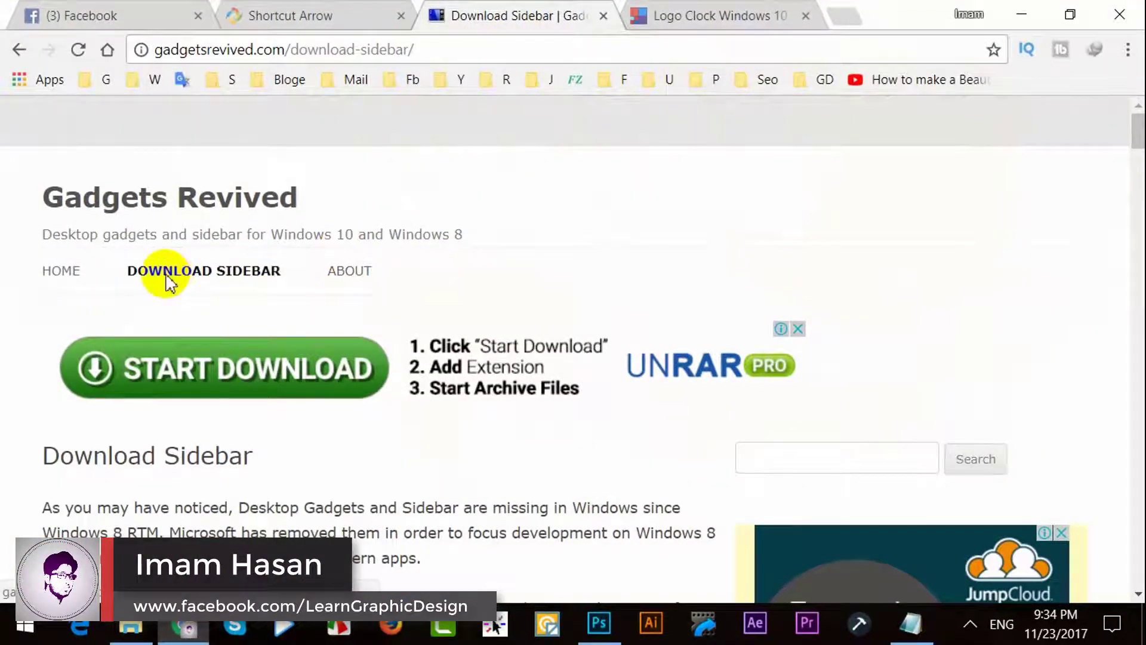
Look through the Gadgets Revived Download Sidebar page for the Desktop gadgets installer and return to the desktop.
{"action": "scroll", "coordinate": [169, 279], "scroll_direction": "down", "scroll_amount": 4}
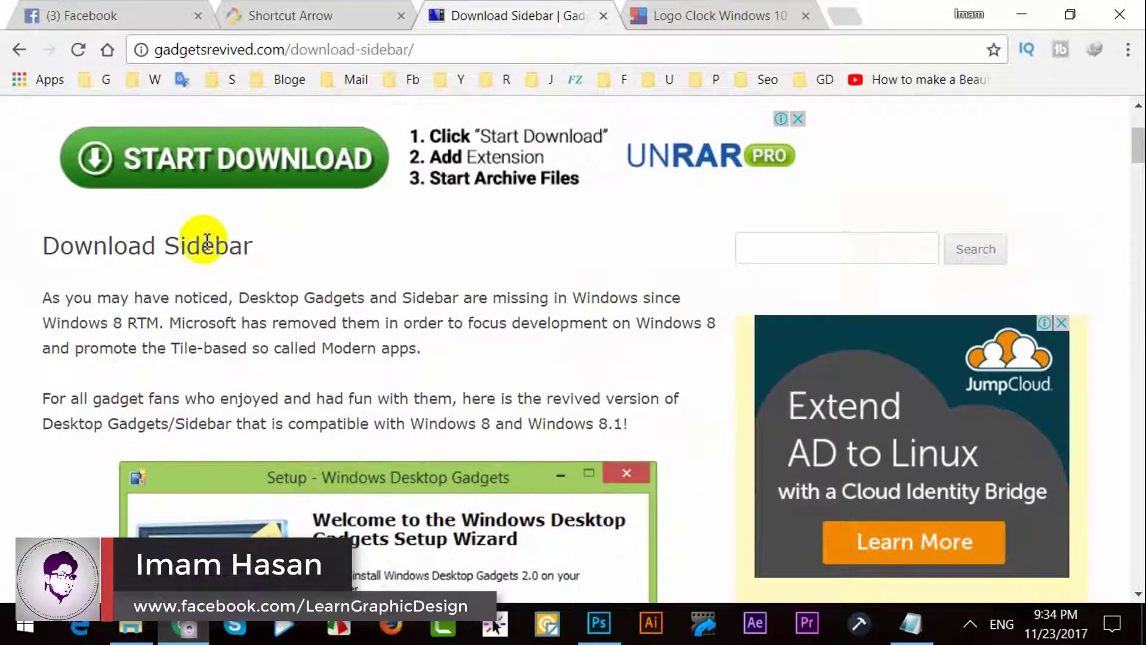
{"action": "scroll", "coordinate": [295, 316], "scroll_direction": "down", "scroll_amount": 9}
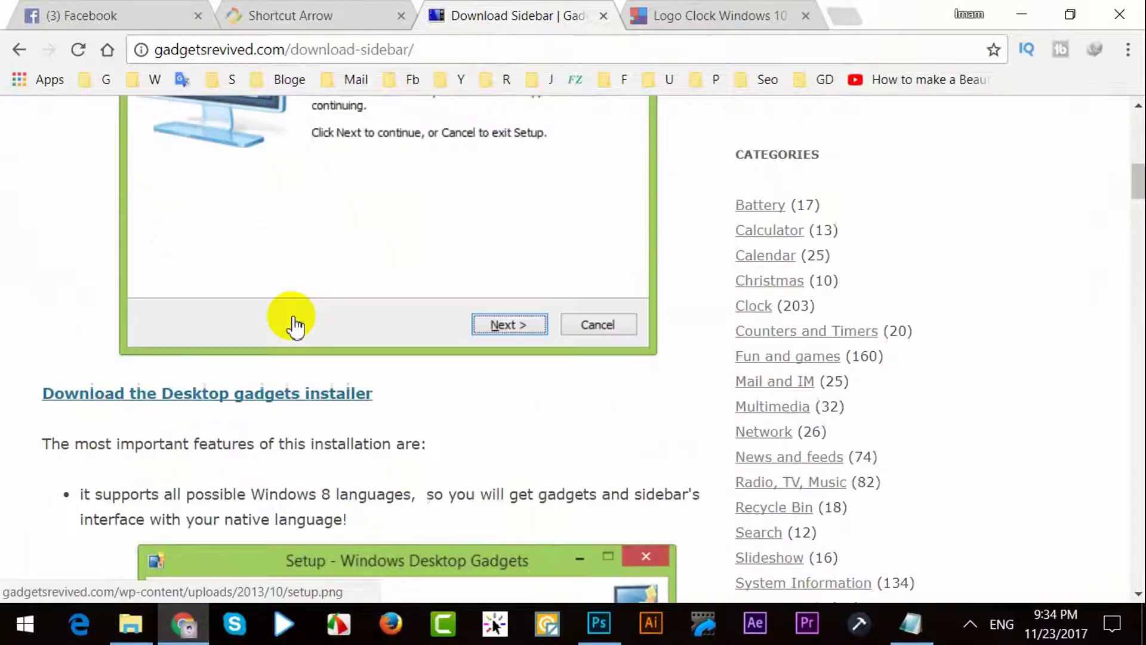
{"action": "scroll", "coordinate": [294, 327], "scroll_direction": "down", "scroll_amount": 3}
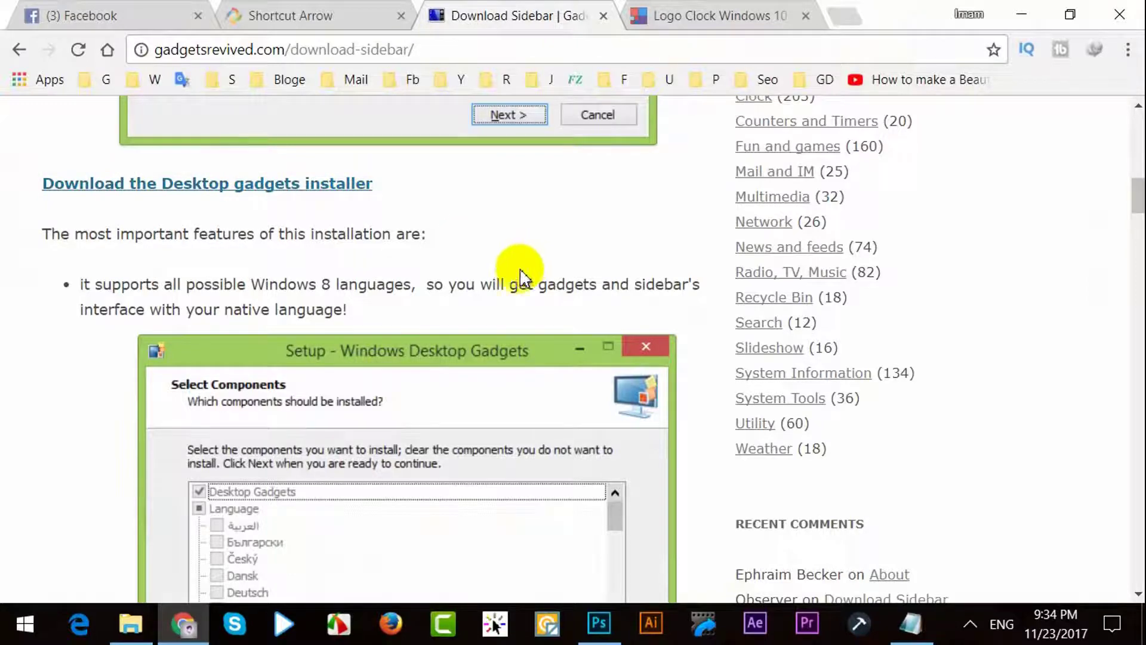
{"action": "scroll", "coordinate": [495, 289], "scroll_direction": "down", "scroll_amount": 3}
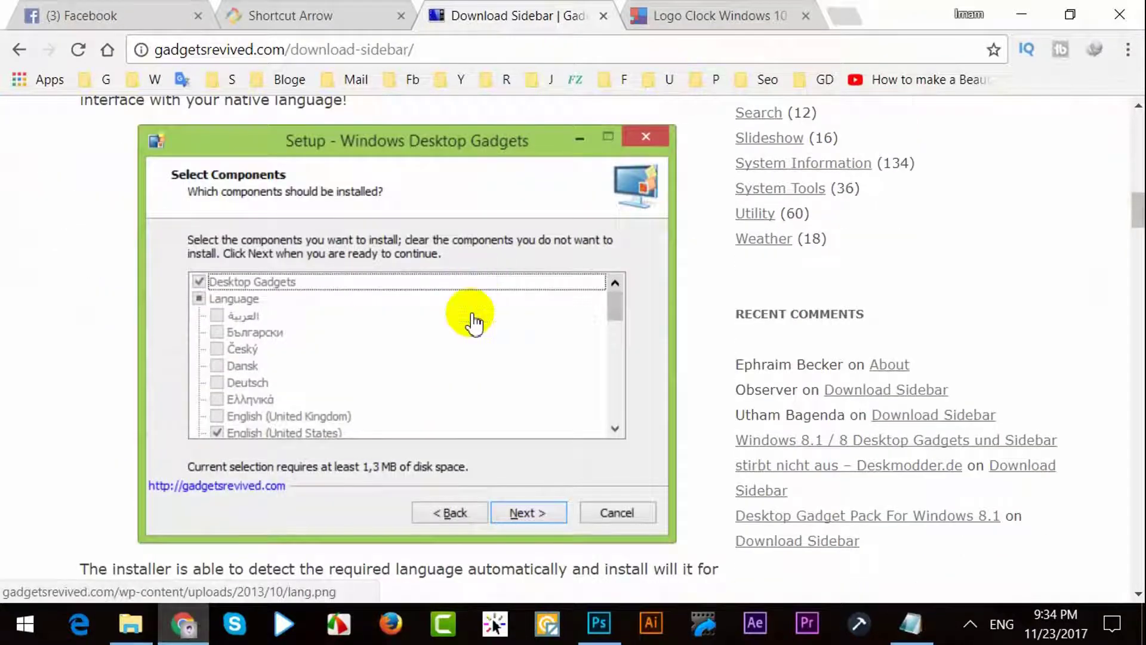
{"action": "scroll", "coordinate": [474, 322], "scroll_direction": "up", "scroll_amount": 3}
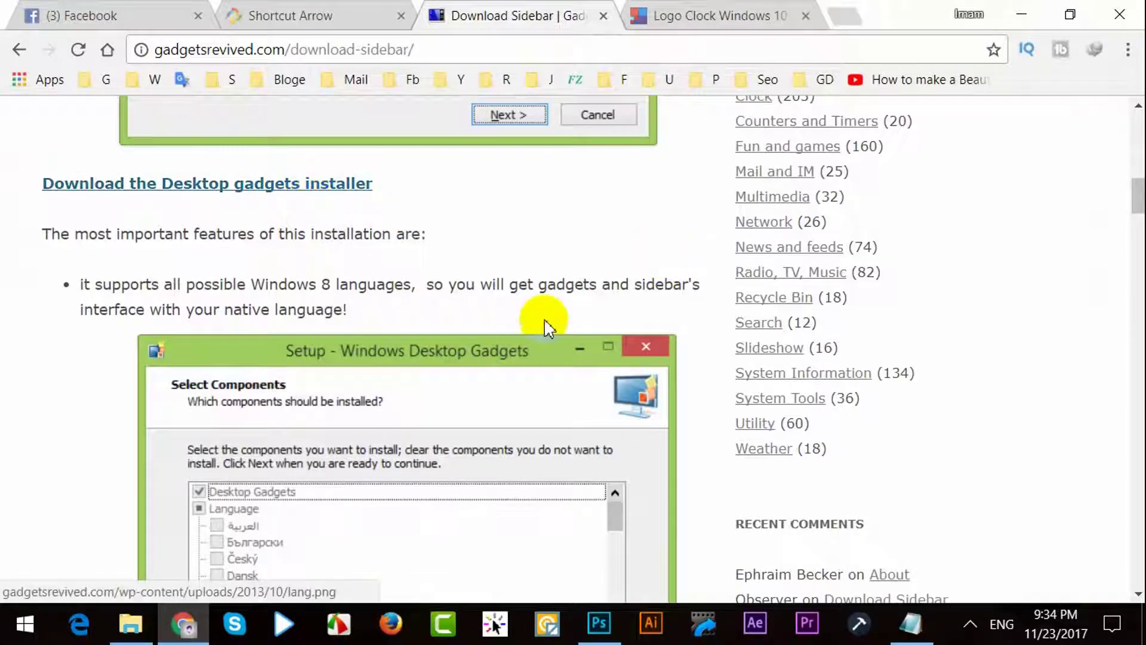
{"action": "left_click", "coordinate": [1017, 18]}
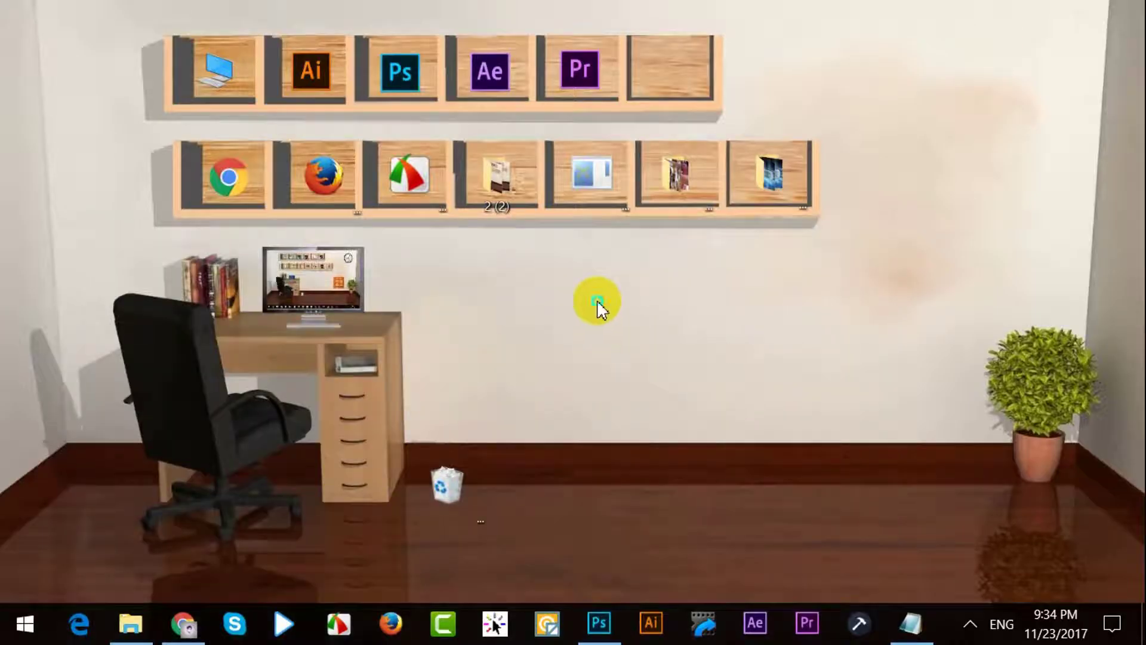
Add the Logo Clock gadget to the desktop and place it high on the wall above the plant.
{"action": "right_click", "coordinate": [597, 299]}
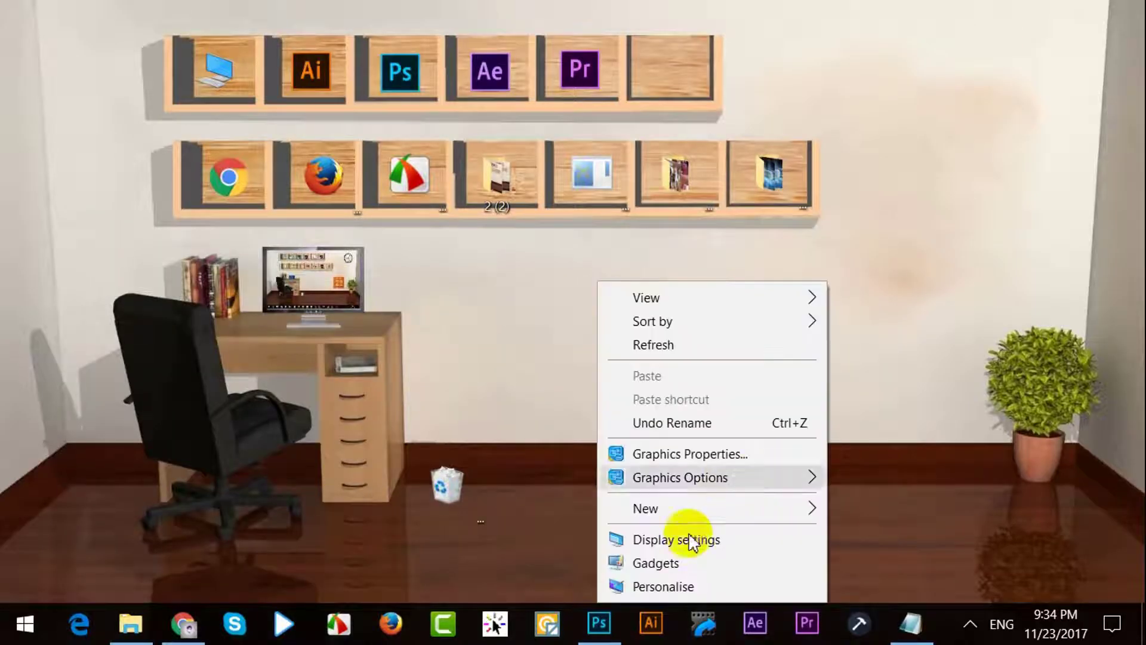
{"action": "left_click", "coordinate": [656, 563]}
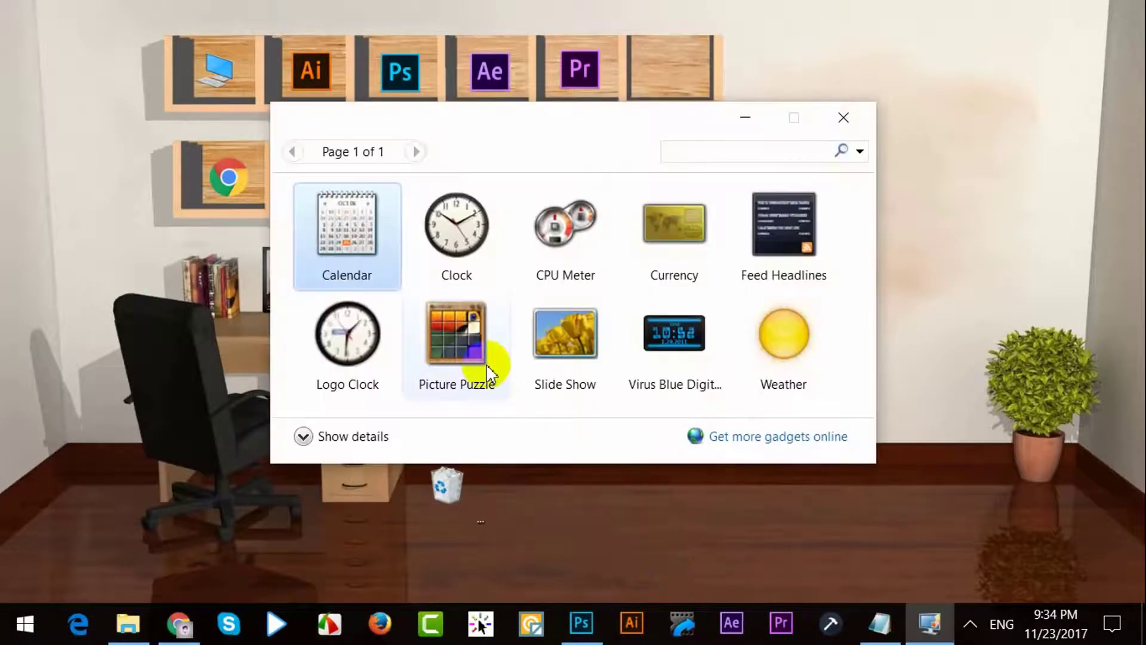
{"action": "left_click", "coordinate": [347, 346]}
{"action": "right_click", "coordinate": [364, 329]}
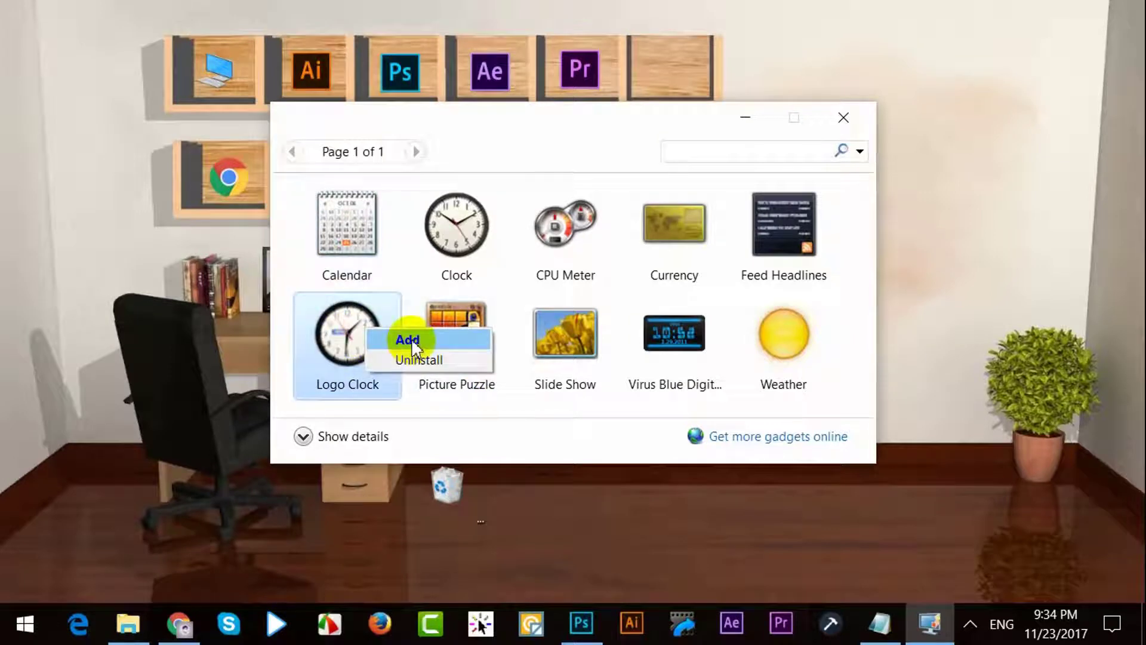
{"action": "left_click", "coordinate": [412, 347]}
{"action": "left_click", "coordinate": [746, 118]}
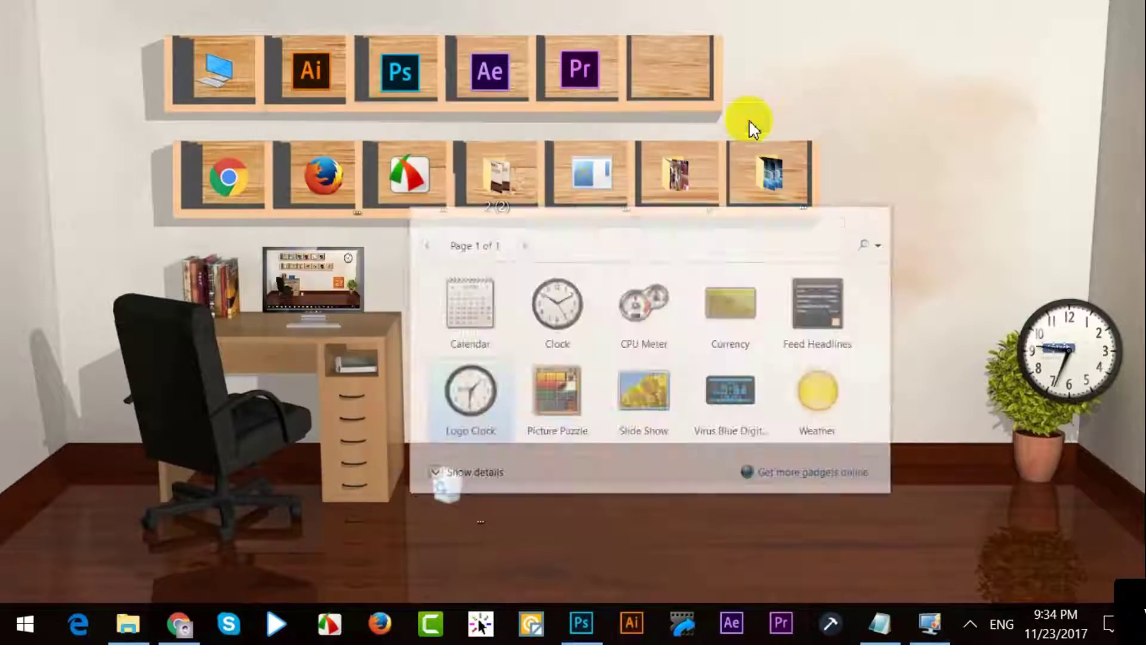
{"action": "left_click_drag", "start_coordinate": [1080, 348], "coordinate": [995, 82]}
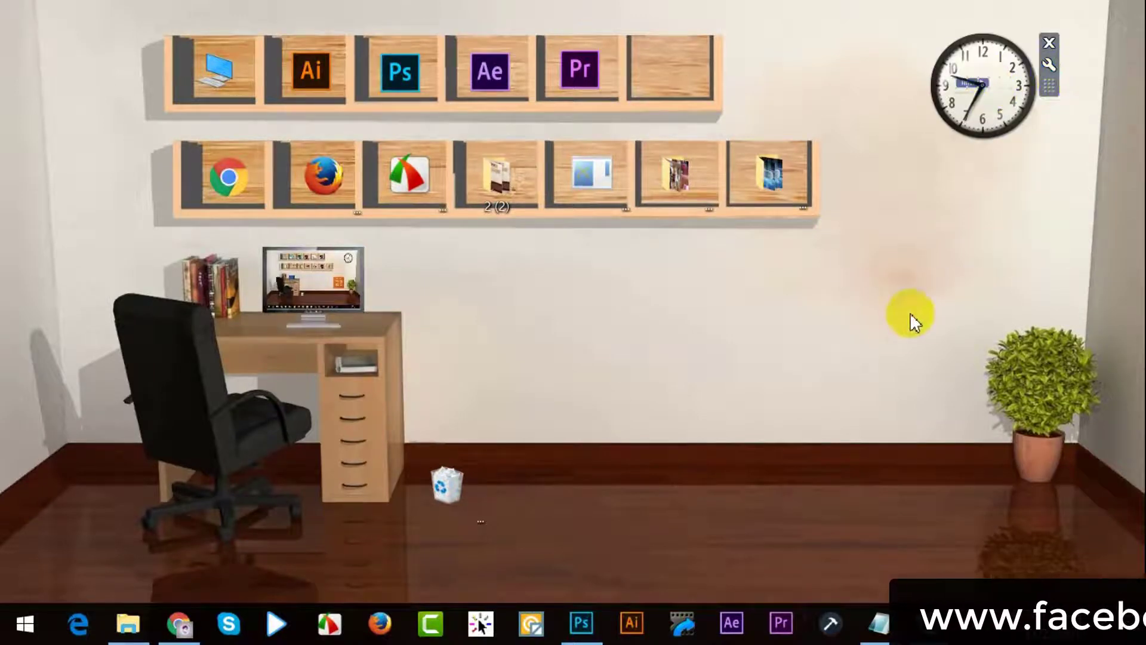
Configure the Logo Clock gadget to show the second hand and use the (UTC+06:00) Dhaka time zone.
{"action": "left_click", "coordinate": [1048, 65]}
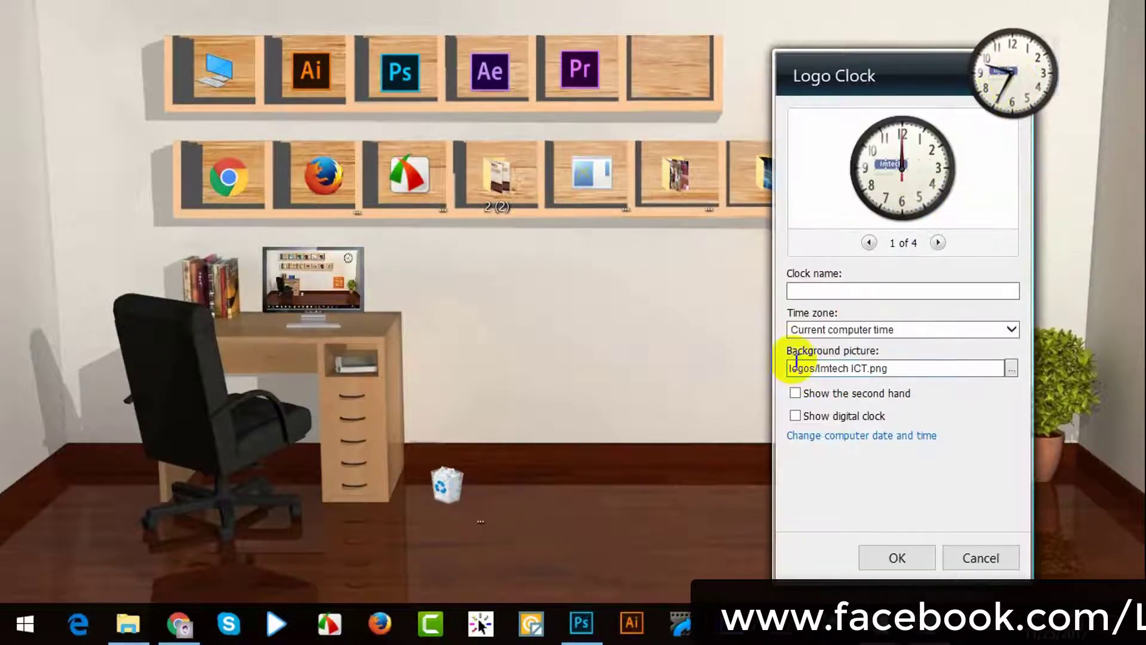
{"action": "left_click", "coordinate": [796, 396]}
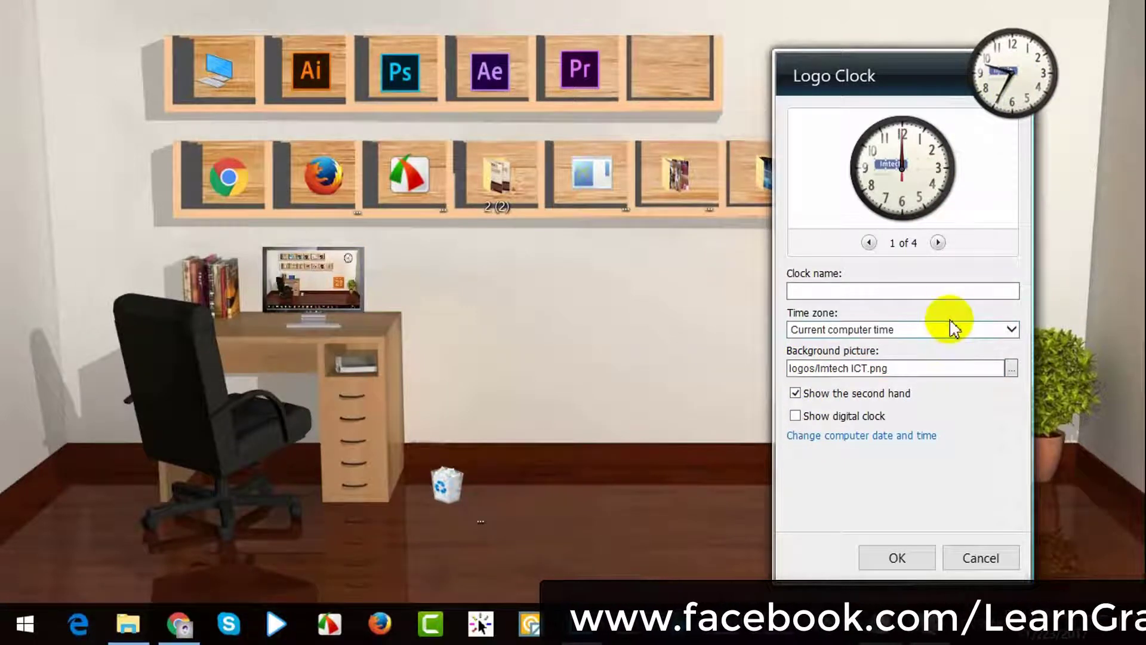
{"action": "left_click", "coordinate": [981, 332]}
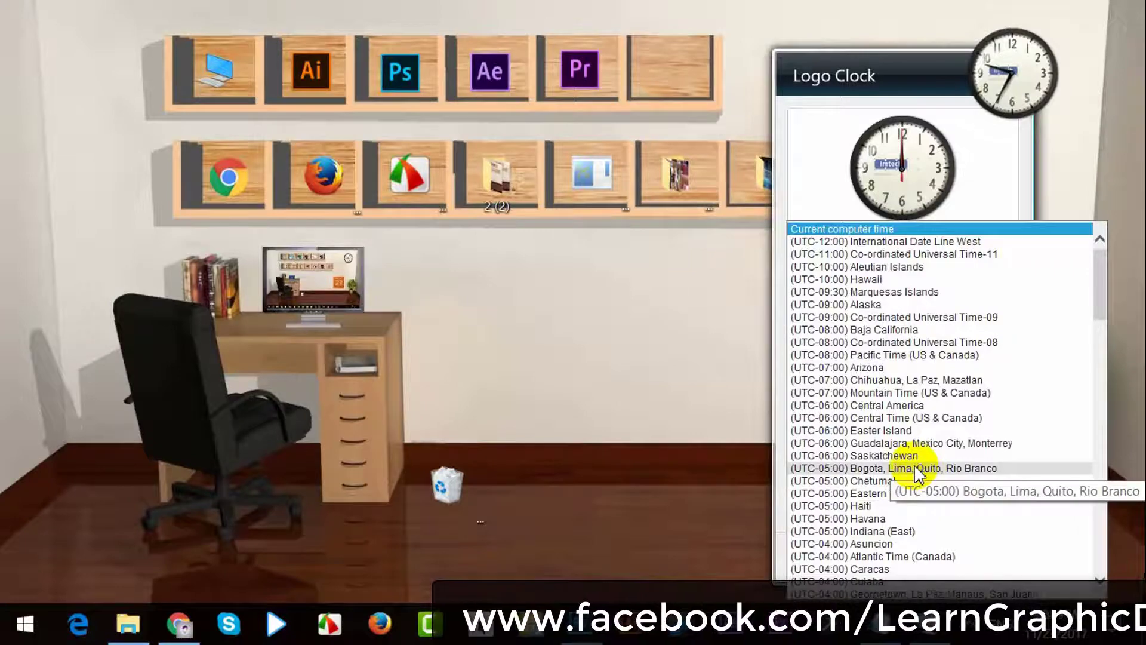
{"action": "scroll", "coordinate": [917, 475], "scroll_direction": "down", "scroll_amount": 9}
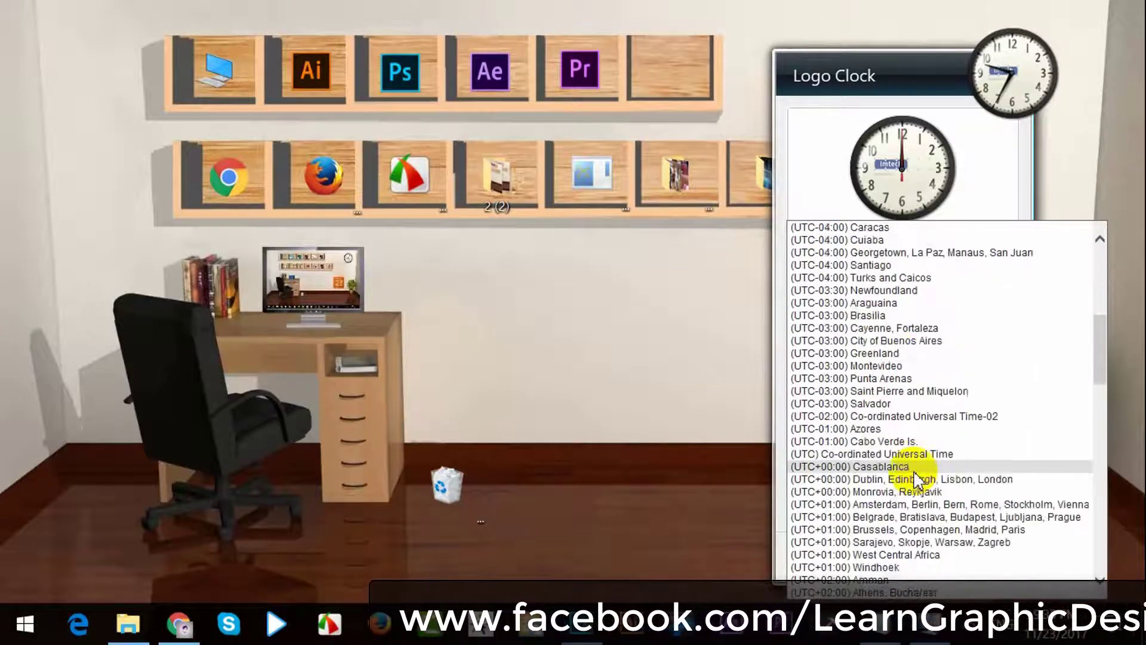
{"action": "scroll", "coordinate": [917, 477], "scroll_direction": "down", "scroll_amount": 17}
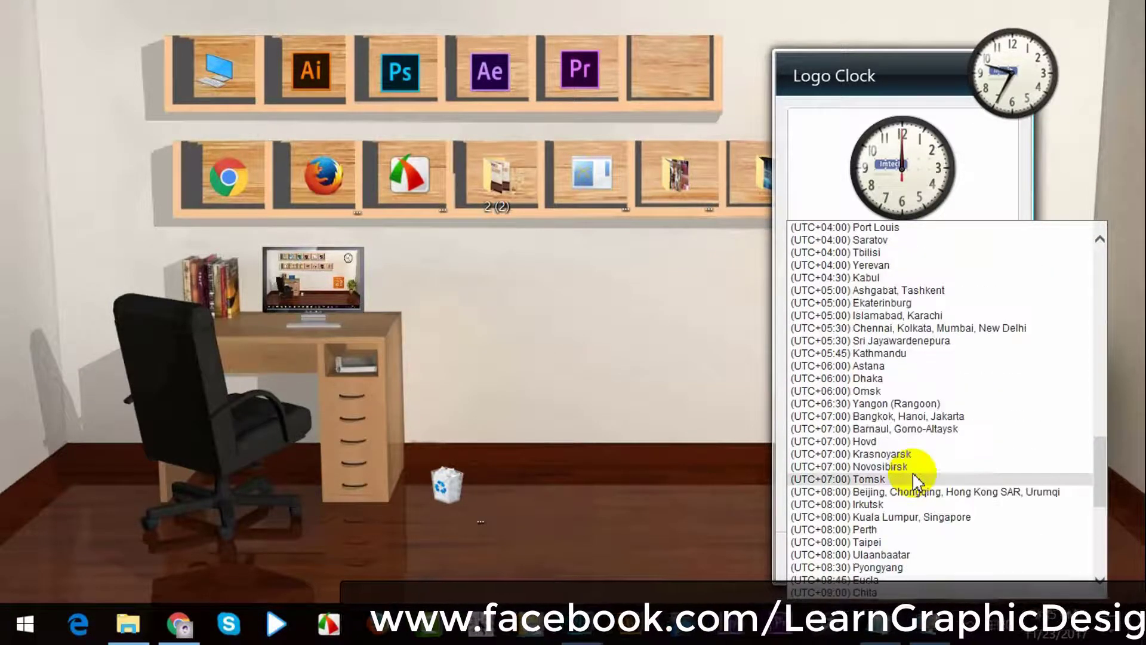
{"action": "left_click", "coordinate": [866, 381]}
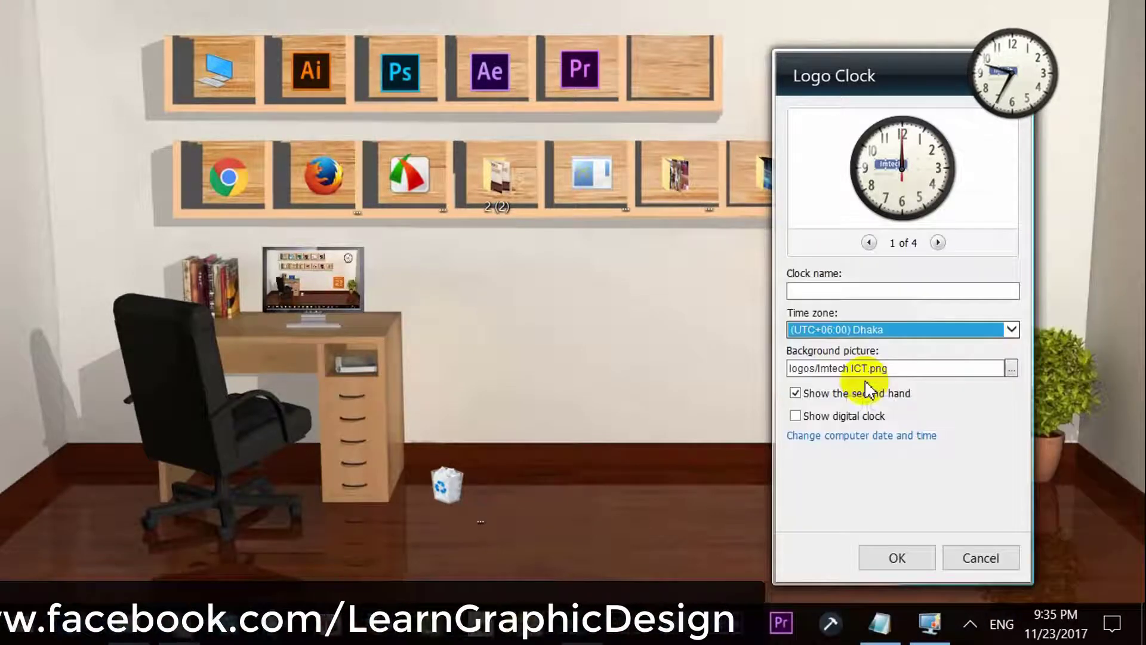
{"action": "left_click", "coordinate": [902, 558]}
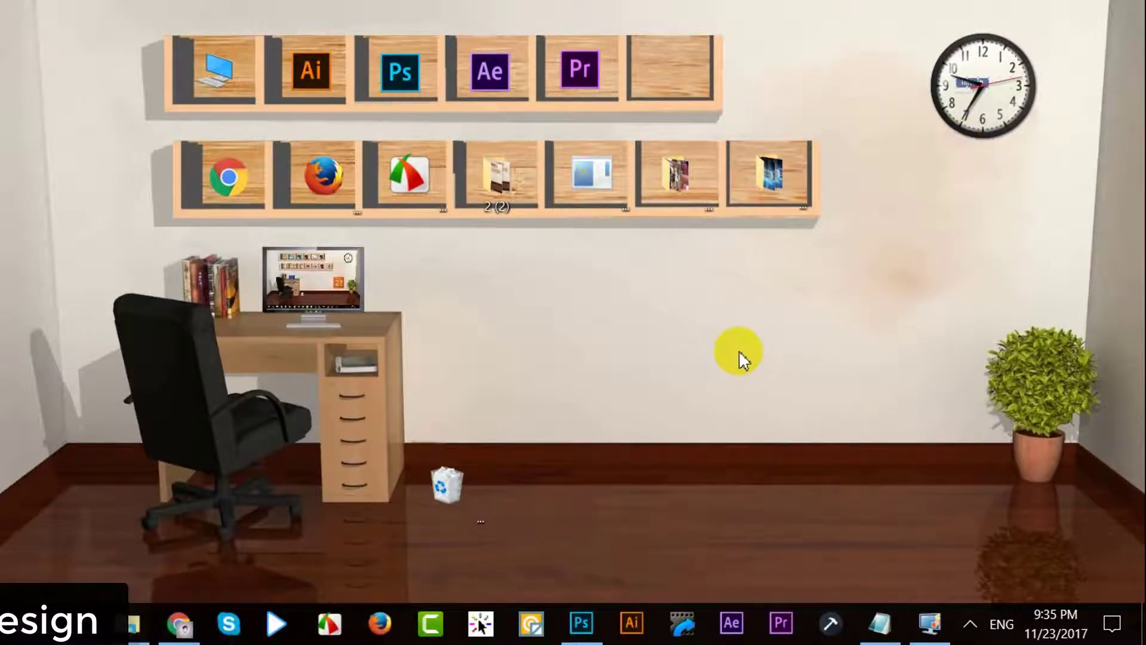
Add the Calendar gadget to the desktop, place it on the wall directly below the clock and refresh the desktop.
{"action": "right_click", "coordinate": [738, 302]}
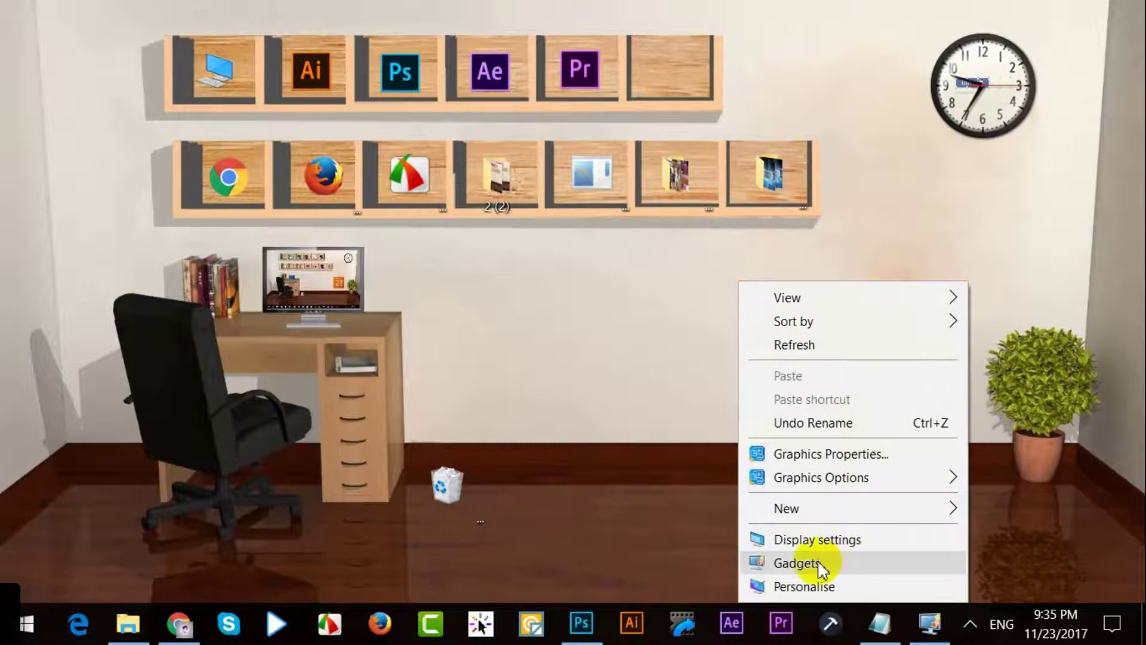
{"action": "left_click", "coordinate": [797, 563]}
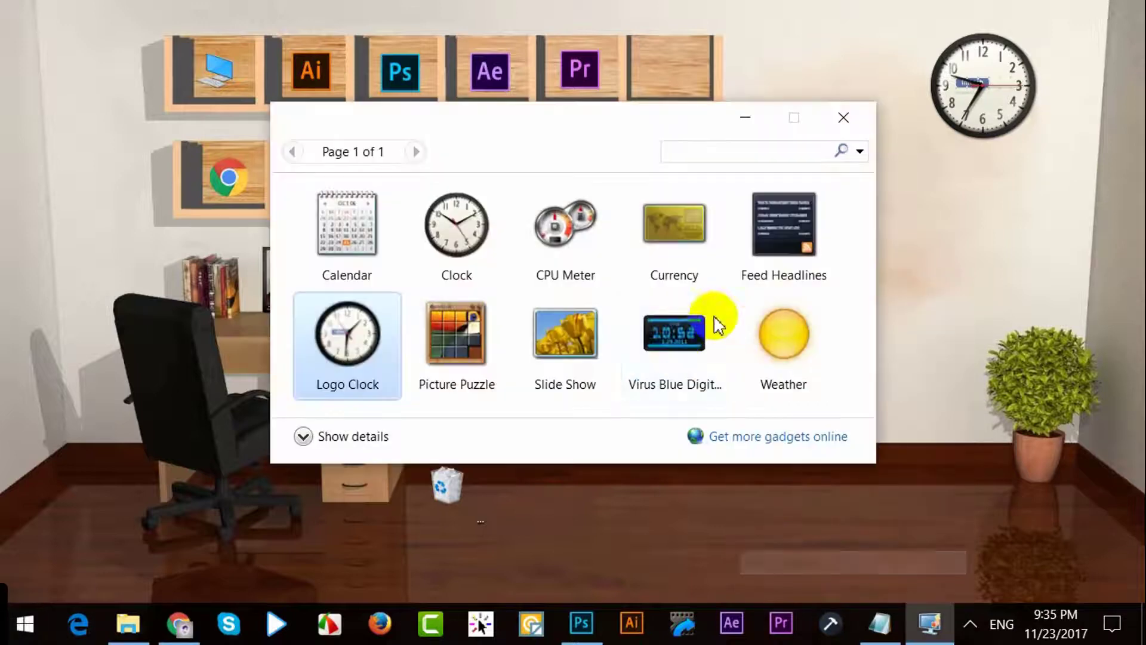
{"action": "right_click", "coordinate": [349, 229]}
{"action": "left_click", "coordinate": [391, 233]}
{"action": "left_click", "coordinate": [843, 118]}
{"action": "left_click_drag", "start_coordinate": [1051, 389], "coordinate": [990, 251]}
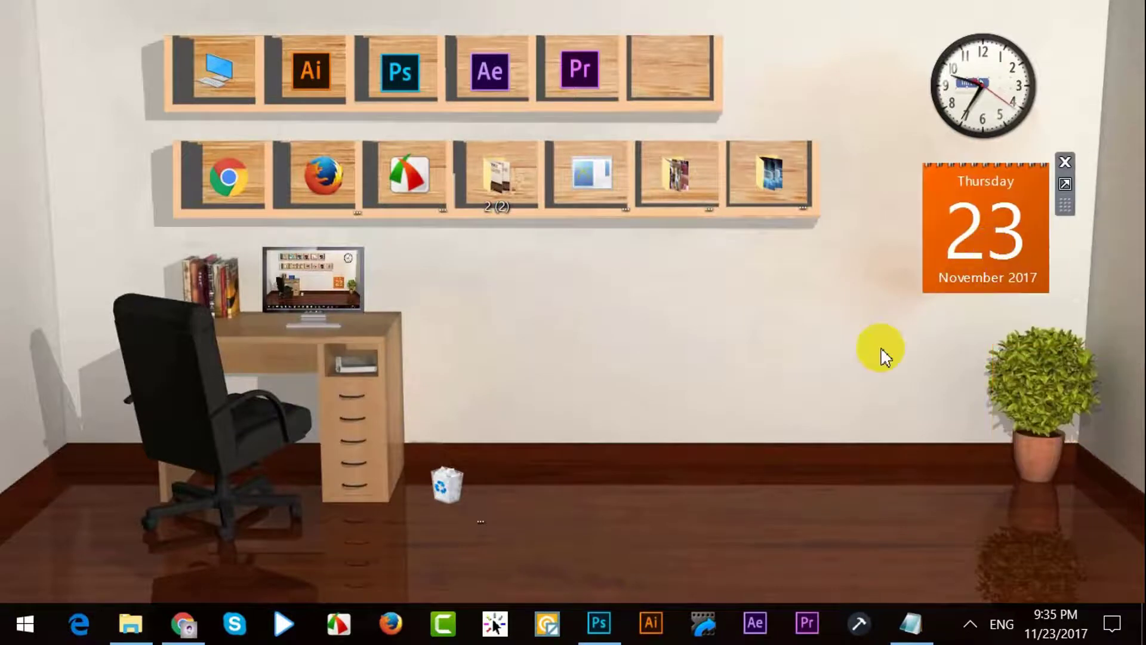
{"action": "right_click", "coordinate": [783, 289]}
{"action": "left_click", "coordinate": [832, 349]}
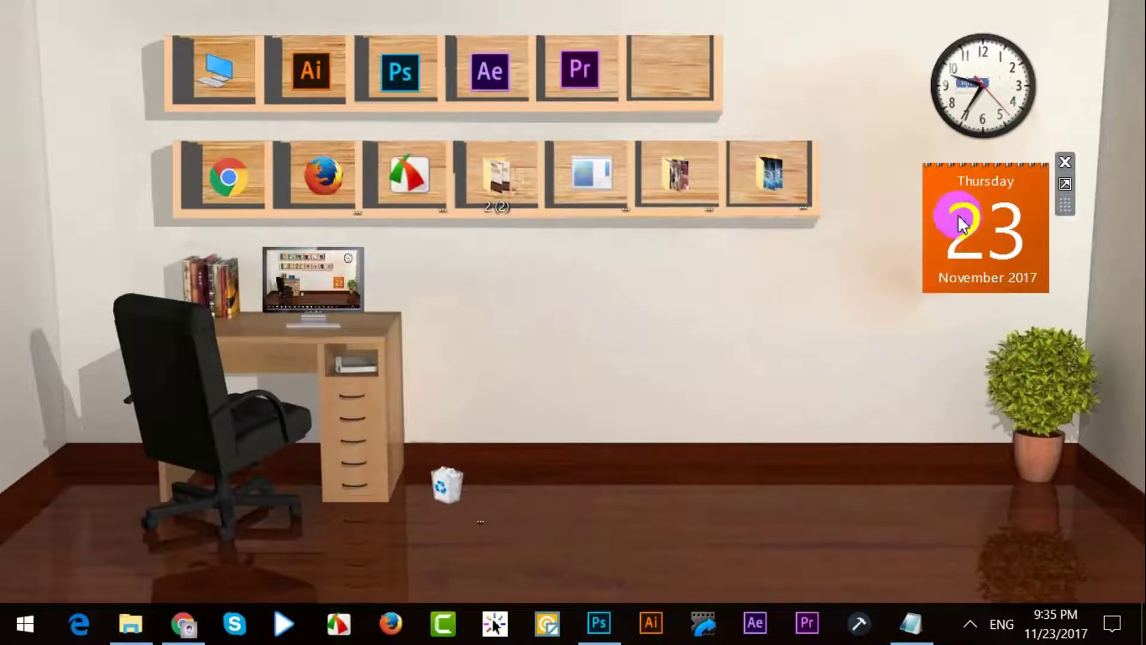
Expand the Calendar gadget to its larger size with the month view and shrink it back to the smaller size.
{"action": "left_click", "coordinate": [1064, 184]}
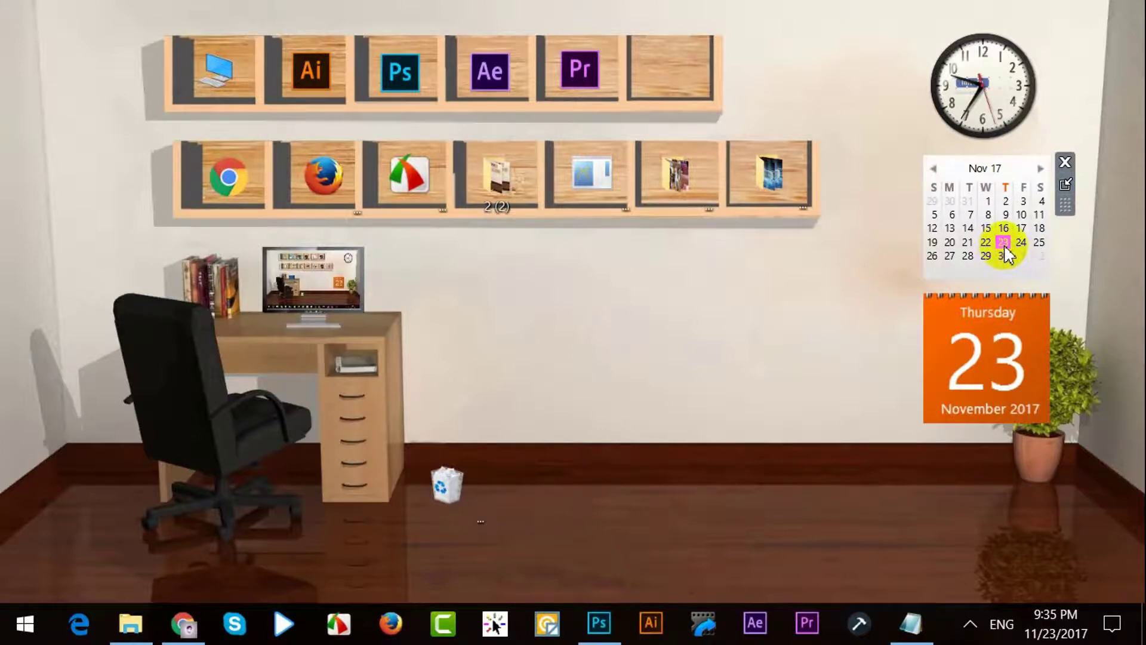
{"action": "left_click", "coordinate": [1066, 184]}
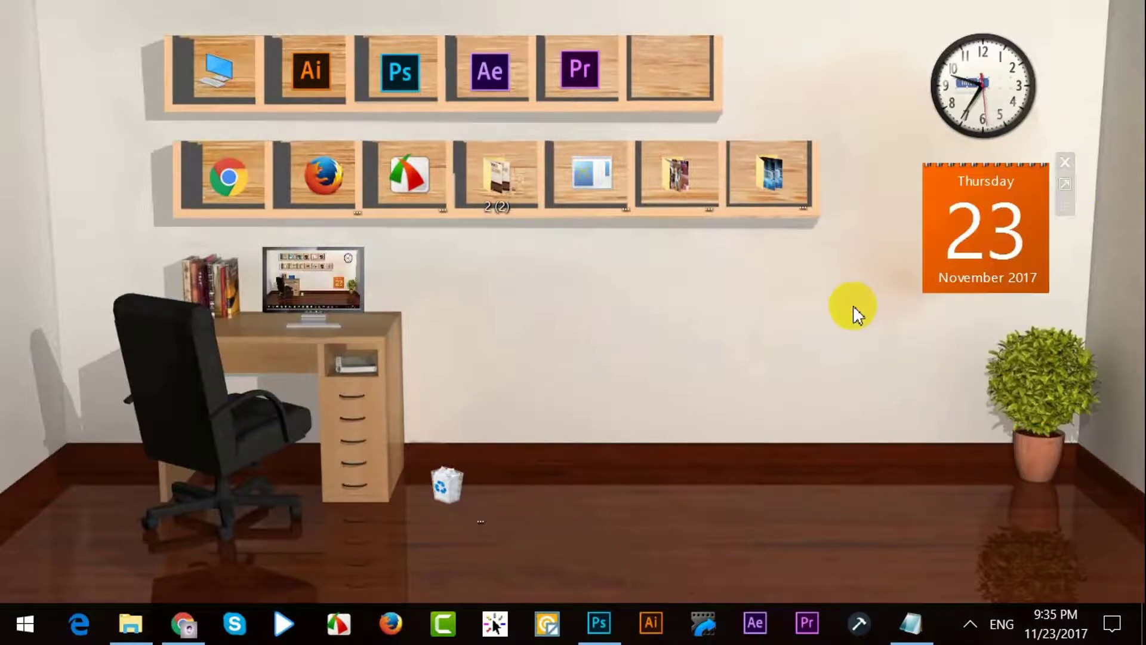
{"action": "left_click", "coordinate": [955, 257]}
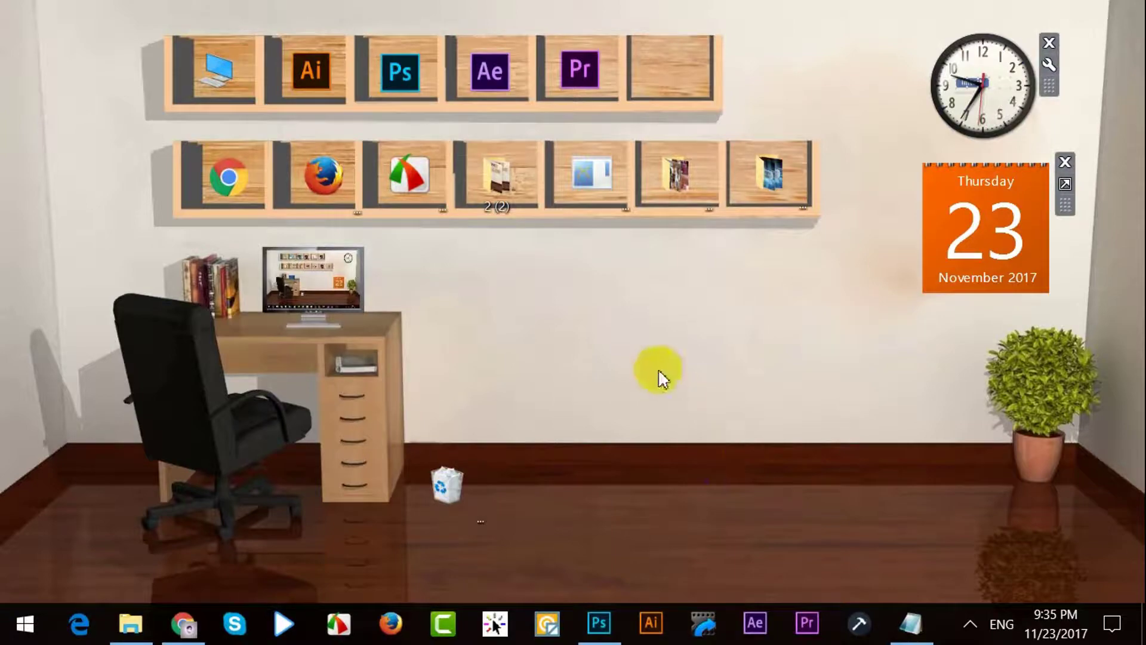
Look through the Win10Gadgets Logo Clock page in Chrome for the logo-clock.zip download and return to the desktop.
{"action": "left_click", "coordinate": [184, 622]}
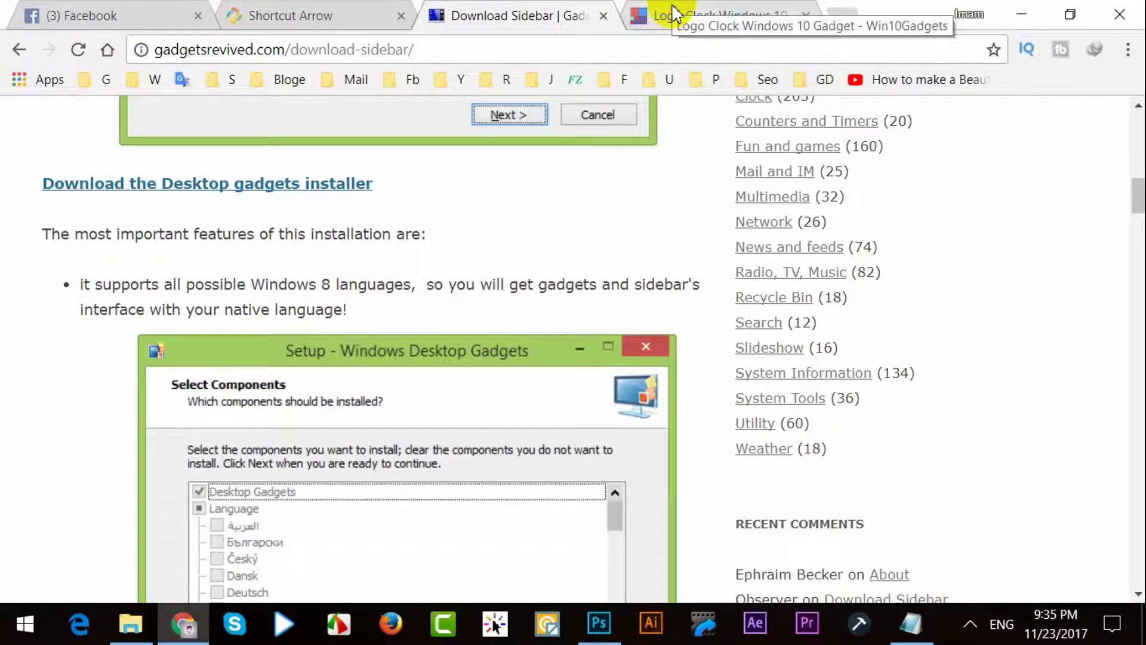
{"action": "left_click", "coordinate": [675, 12]}
{"action": "scroll", "coordinate": [385, 227], "scroll_direction": "up", "scroll_amount": 5}
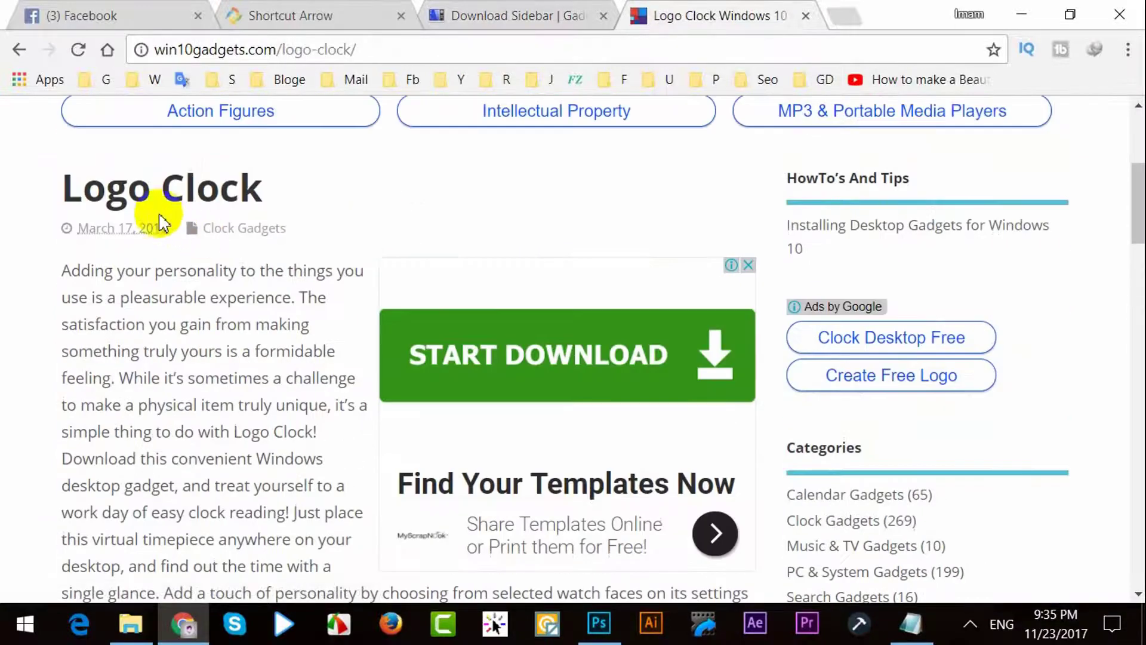
{"action": "double_click", "coordinate": [169, 185]}
{"action": "scroll", "coordinate": [332, 249], "scroll_direction": "up", "scroll_amount": 5}
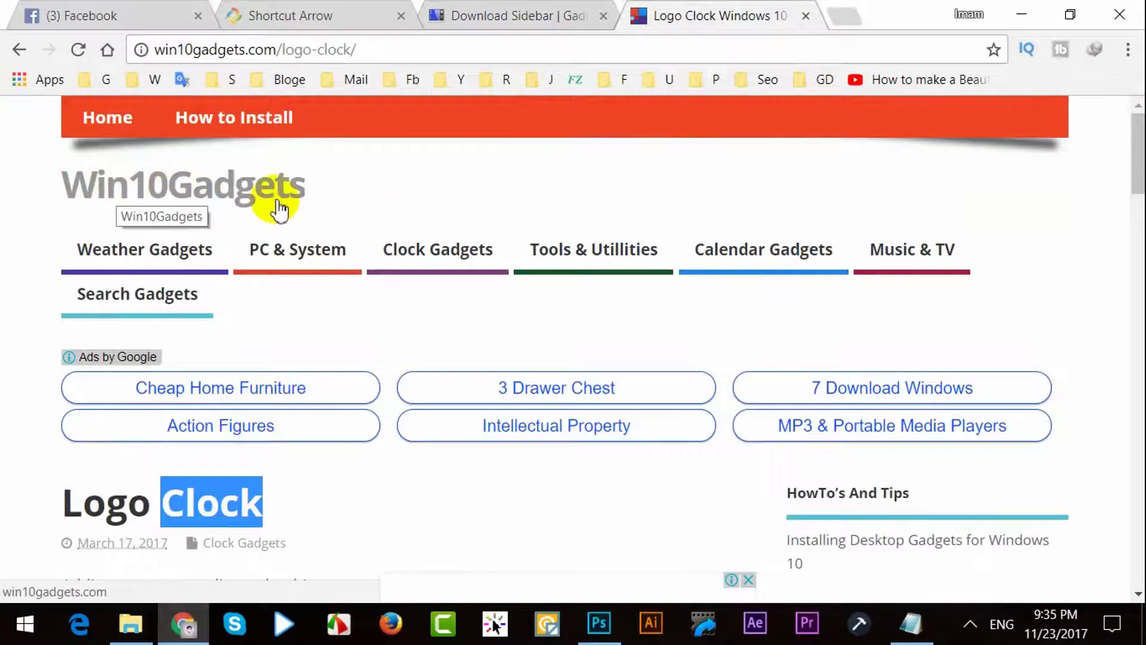
{"action": "scroll", "coordinate": [274, 203], "scroll_direction": "down", "scroll_amount": 5}
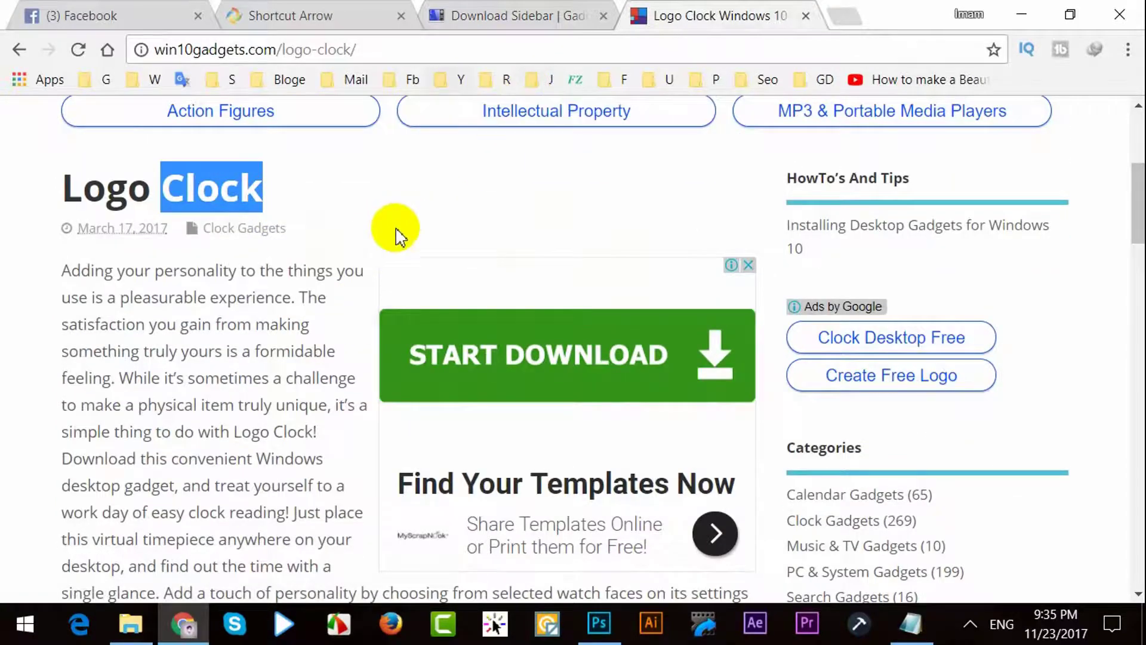
{"action": "scroll", "coordinate": [394, 238], "scroll_direction": "down", "scroll_amount": 10}
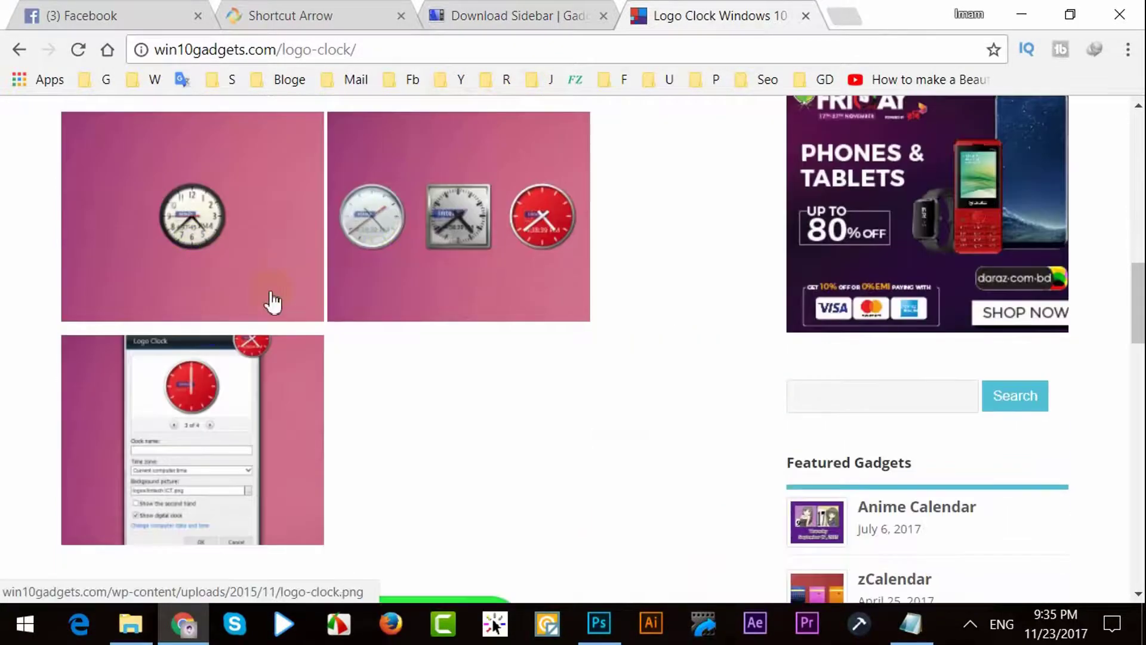
{"action": "scroll", "coordinate": [388, 273], "scroll_direction": "down", "scroll_amount": 10}
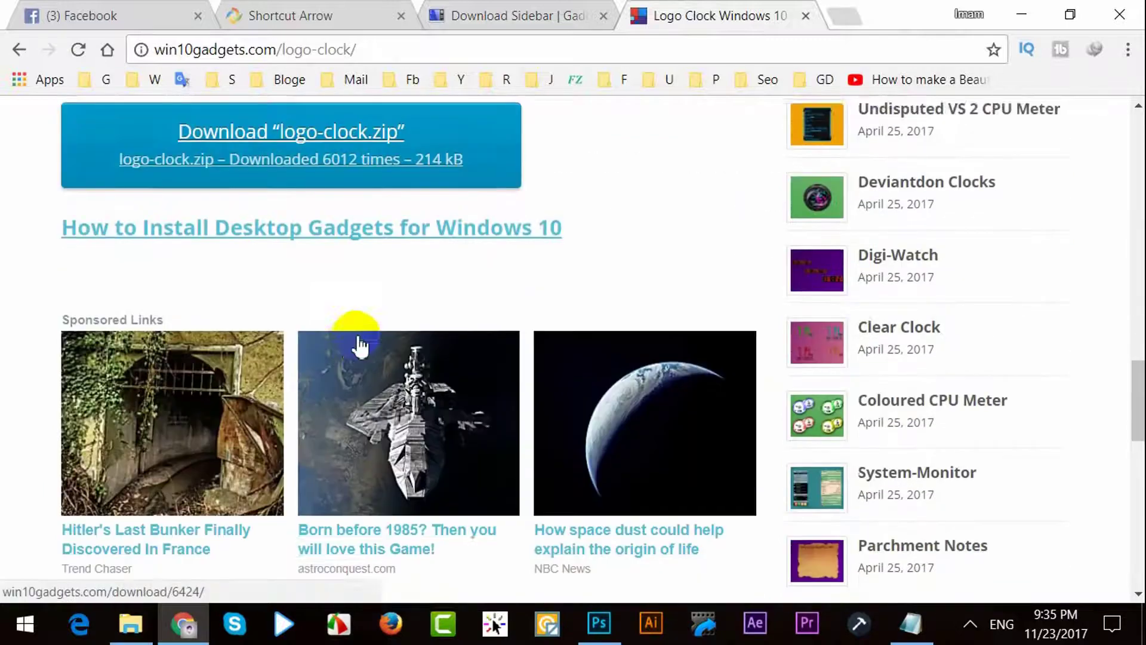
{"action": "scroll", "coordinate": [358, 162], "scroll_direction": "up", "scroll_amount": 3}
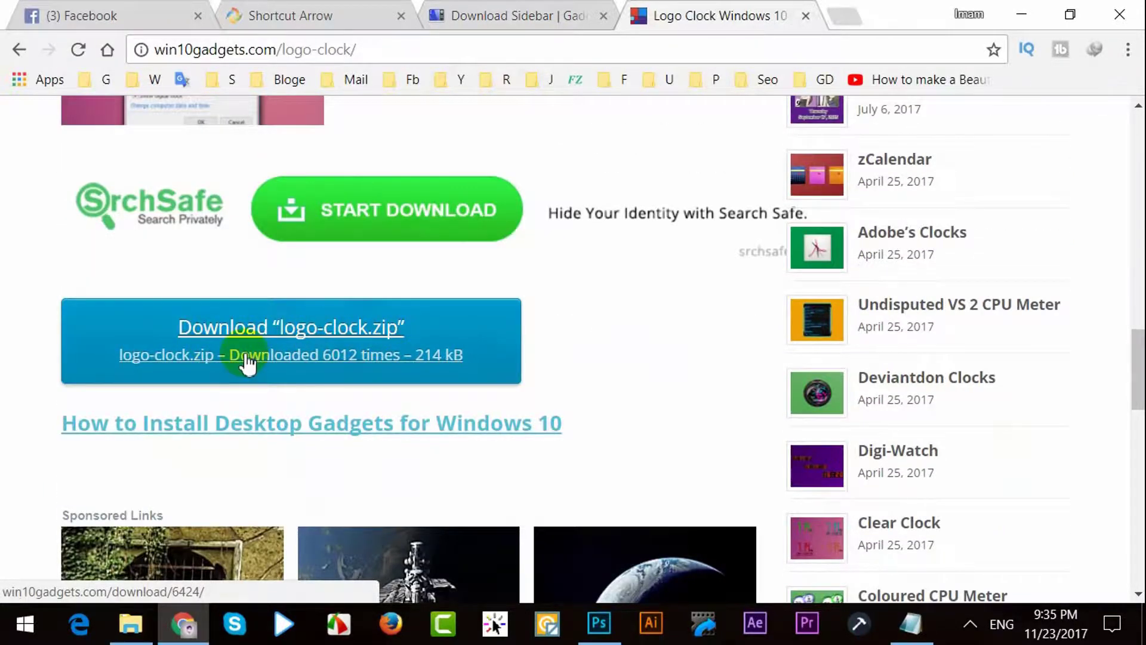
{"action": "scroll", "coordinate": [246, 364], "scroll_direction": "down", "scroll_amount": 10}
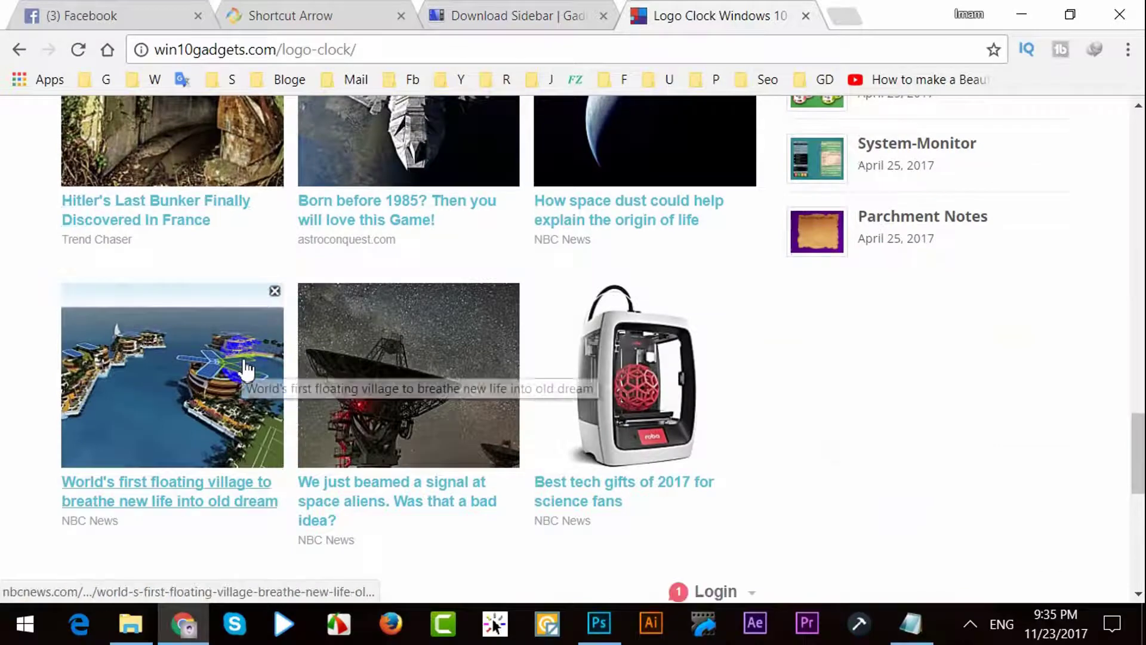
{"action": "scroll", "coordinate": [246, 370], "scroll_direction": "down", "scroll_amount": 7}
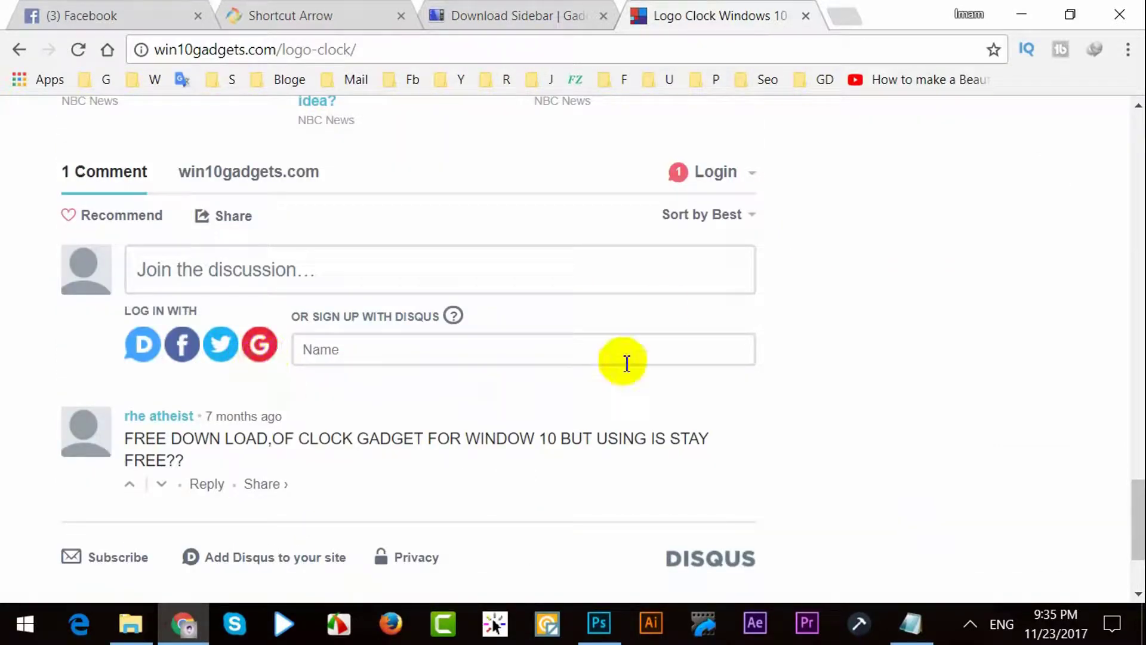
{"action": "left_click", "coordinate": [1021, 14]}
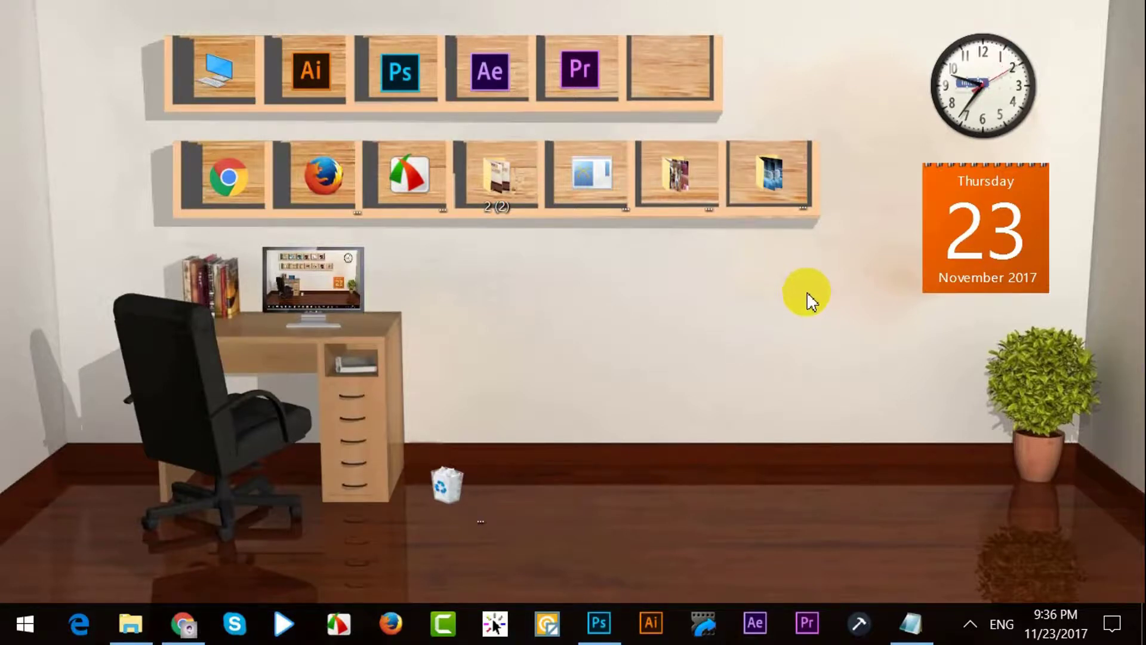
{"action": "left_click", "coordinate": [969, 623]}
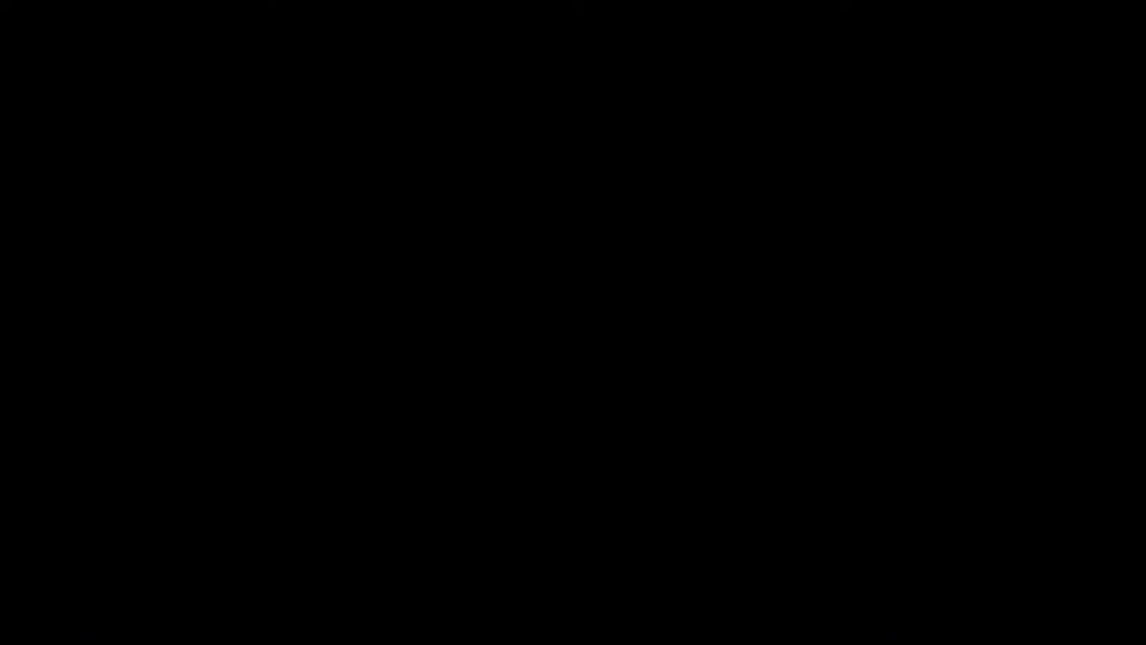